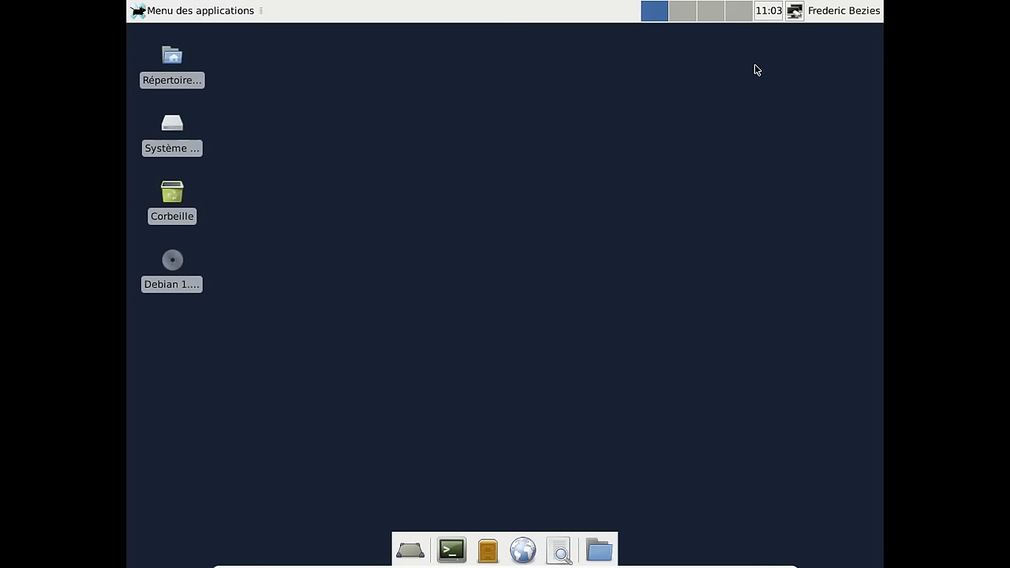
- View the Wicd connection information for the current network and dismiss it
left_click(790, 13)
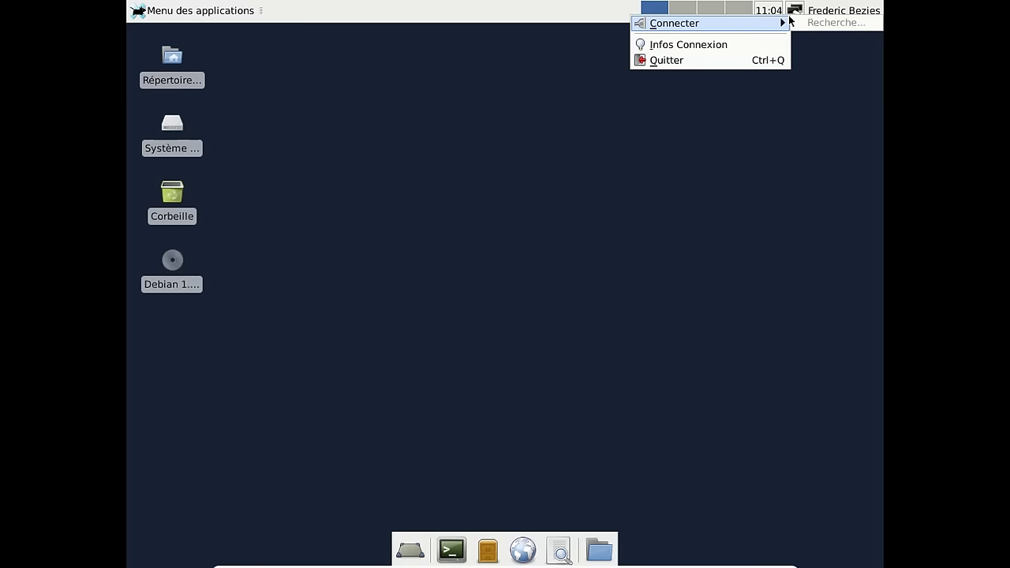
left_click(757, 44)
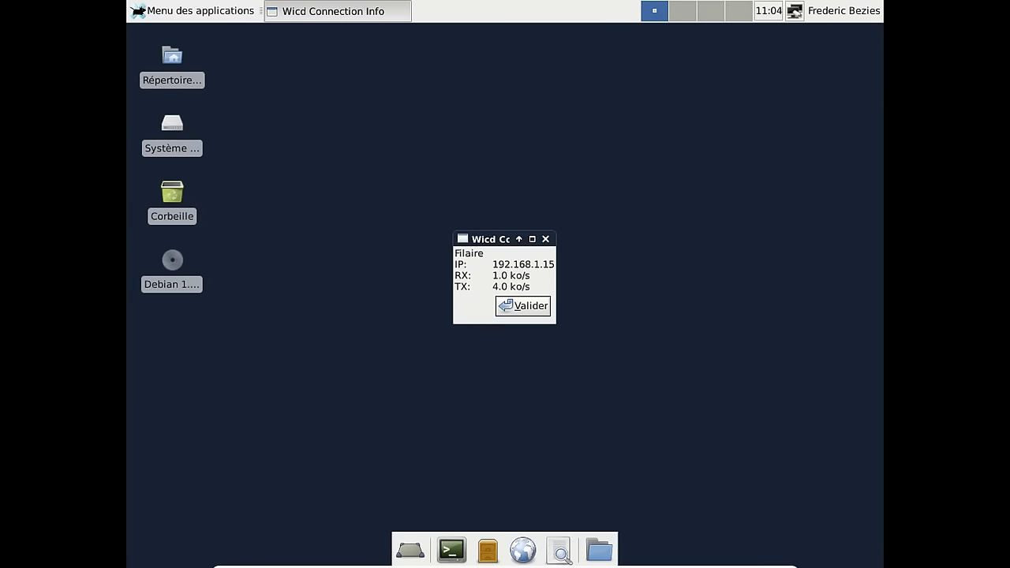
left_click(521, 305)
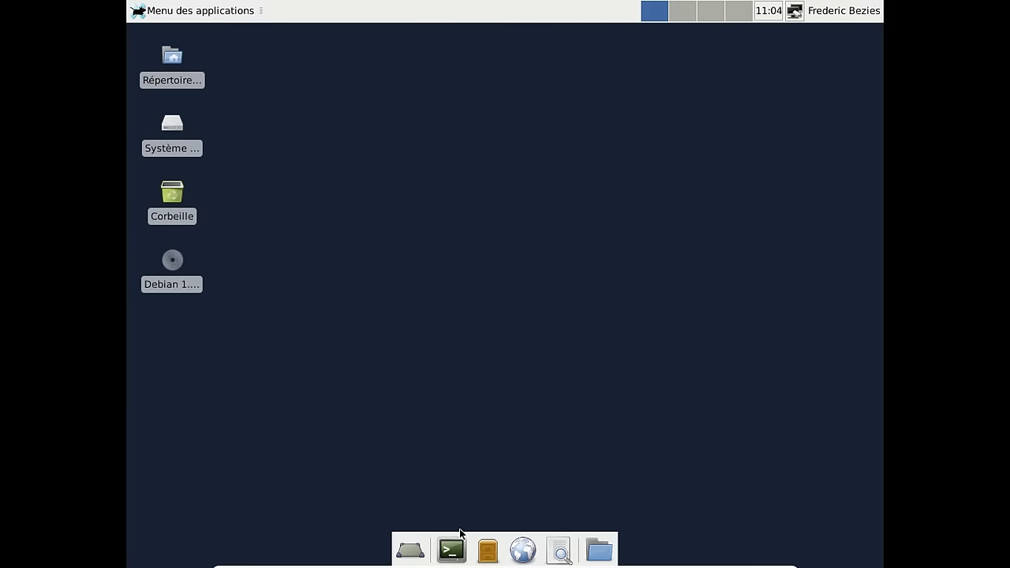
- Check process 1 with "ps -p 1" and the kernel with "uname -a" in a terminal, and close the terminal
left_click(460, 534)
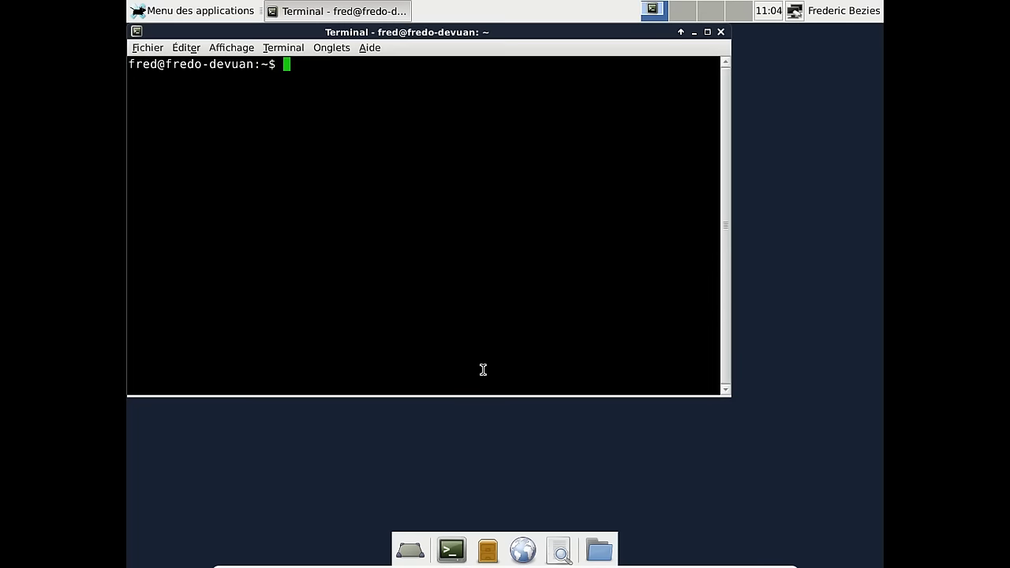
type("ps -p 1")
key("Return")
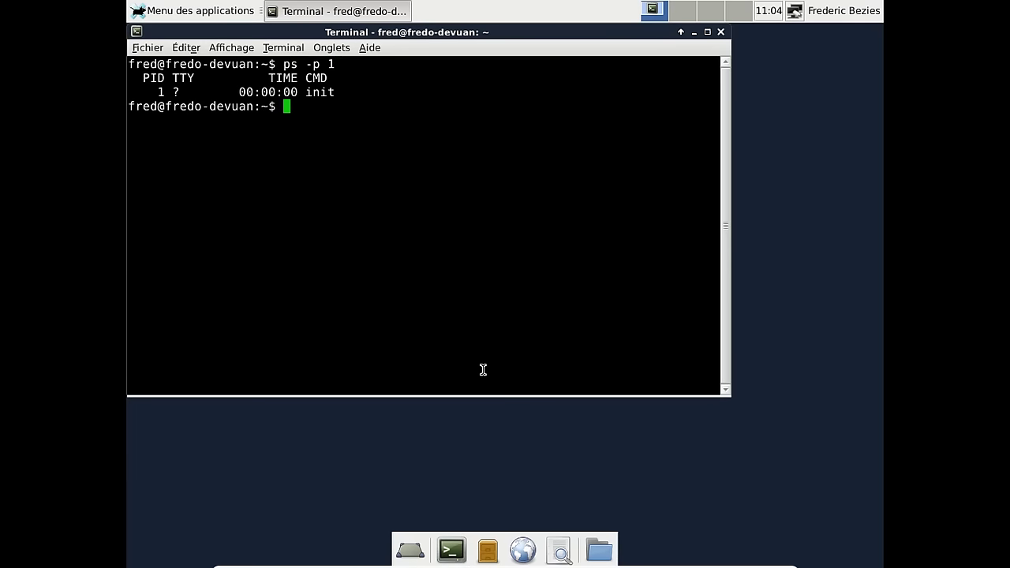
type("uname -a")
key("Return")
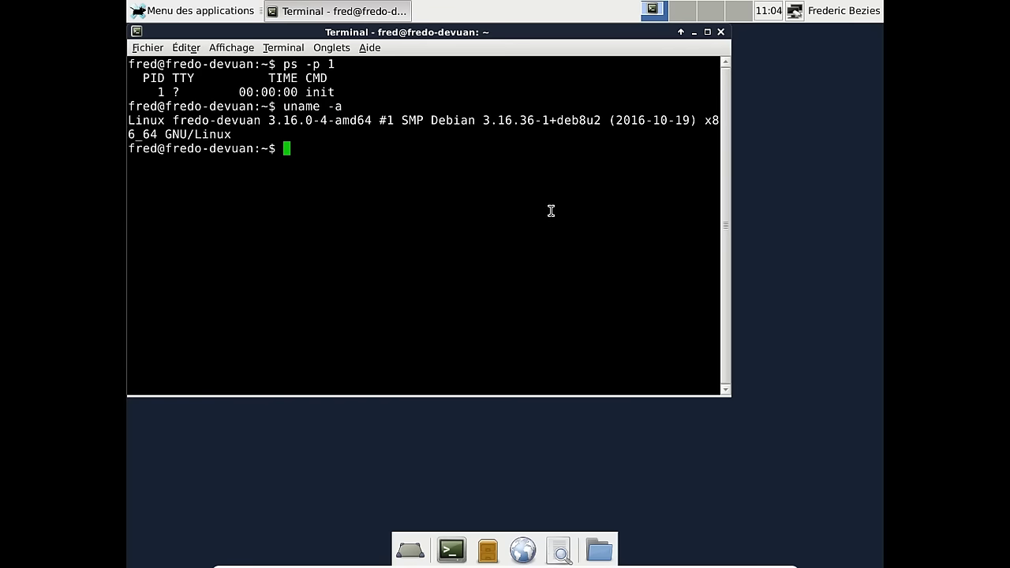
left_click(720, 33)
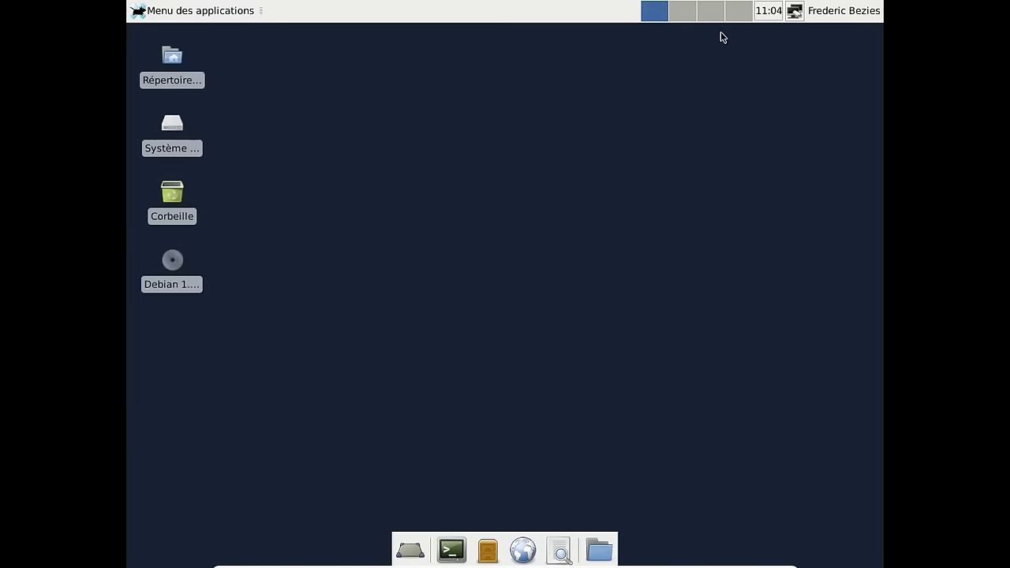
- Look through the installed application categories and view the home folder in the Thunar file manager, closing its window when done
left_click(204, 14)
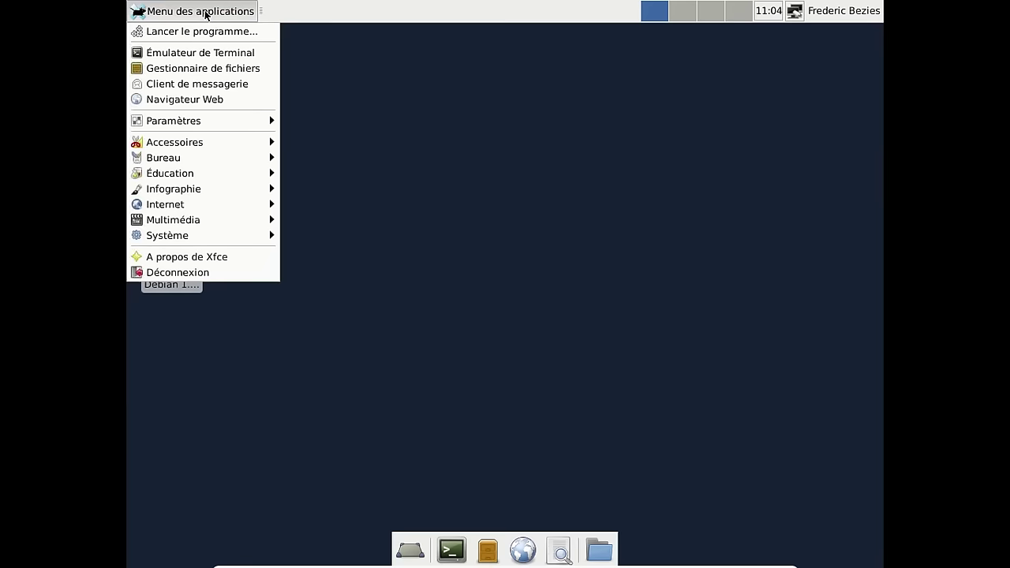
mouse_move(218, 123)
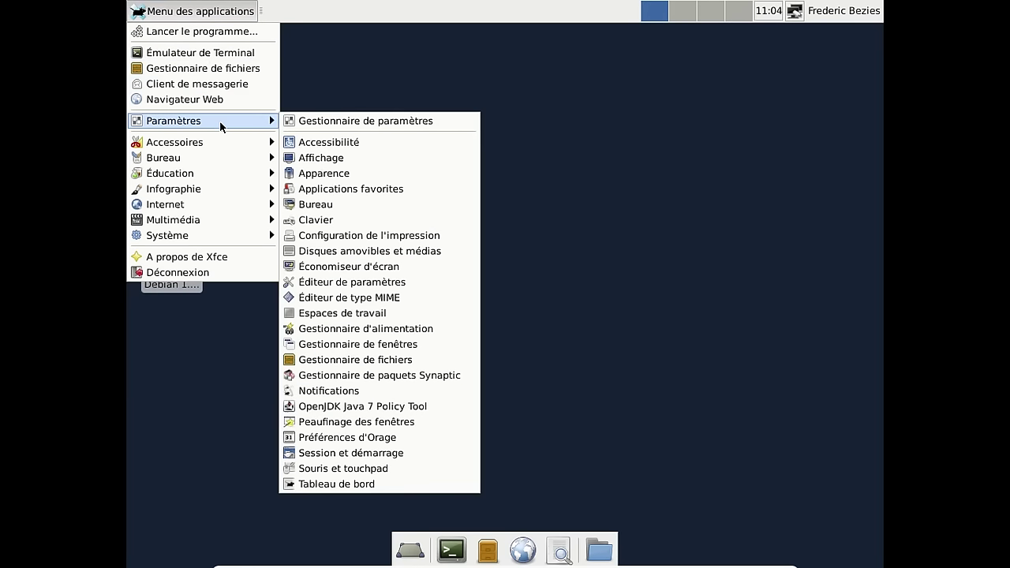
mouse_move(205, 145)
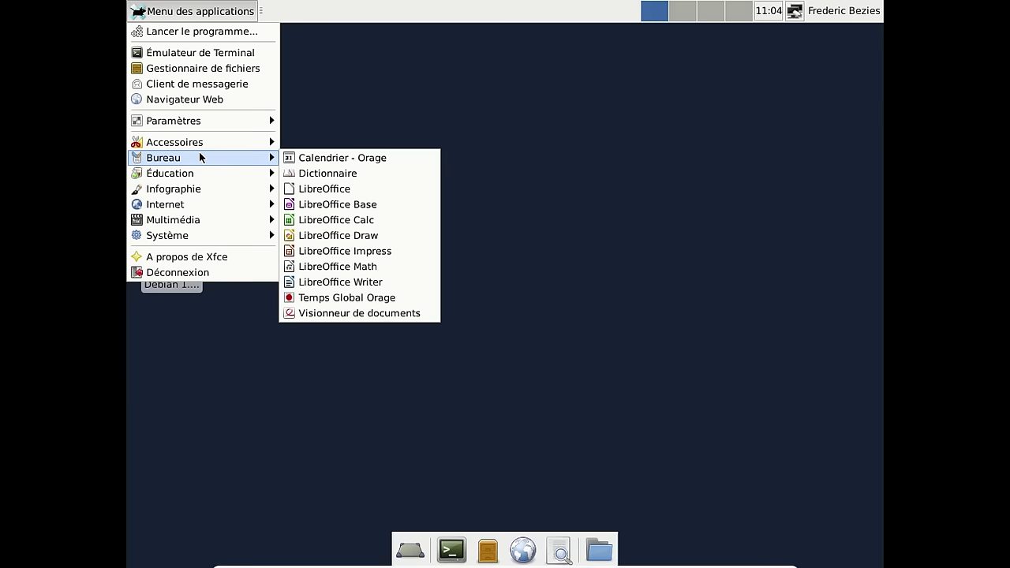
mouse_move(194, 193)
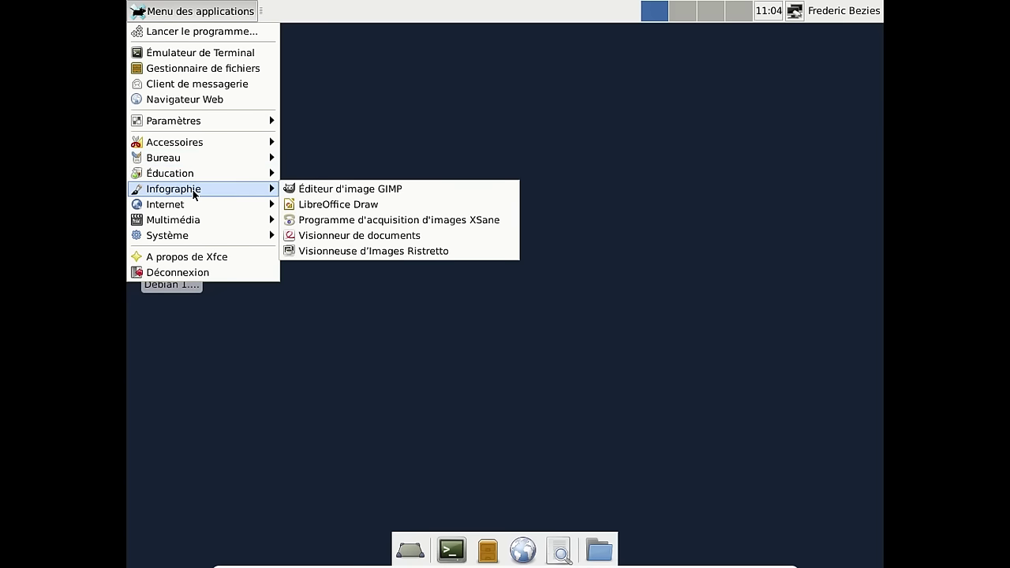
mouse_move(194, 213)
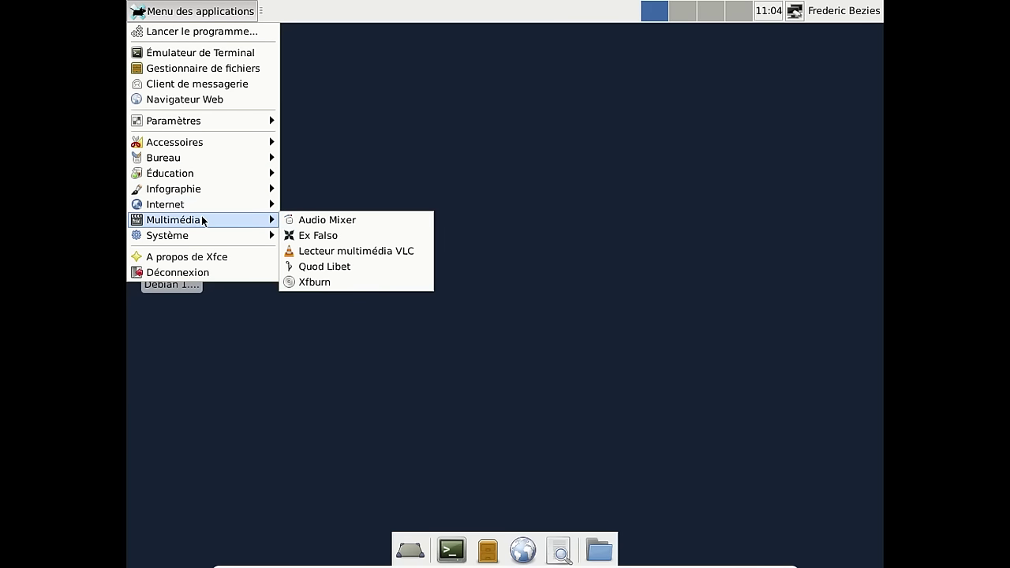
mouse_move(205, 239)
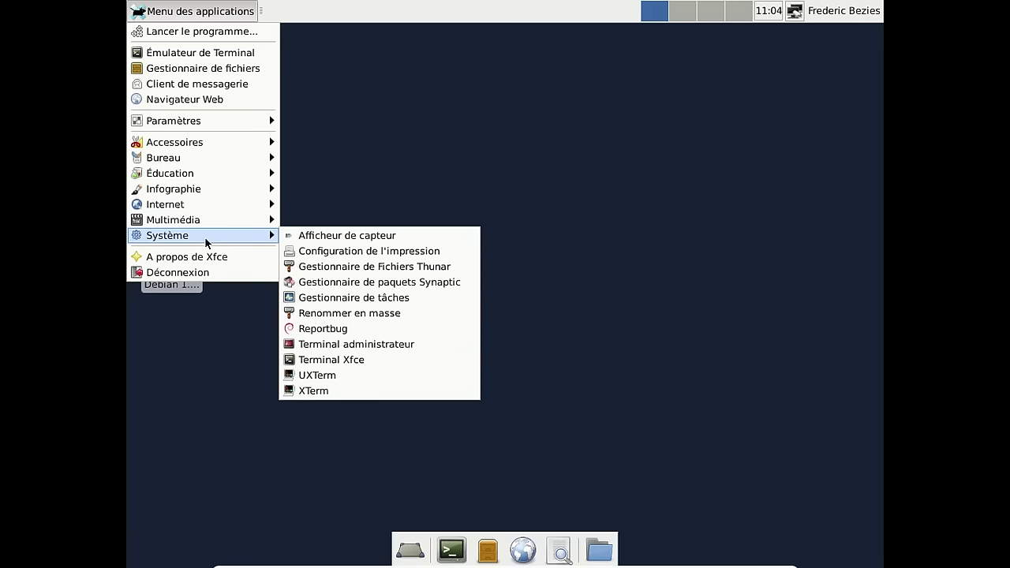
left_click(394, 267)
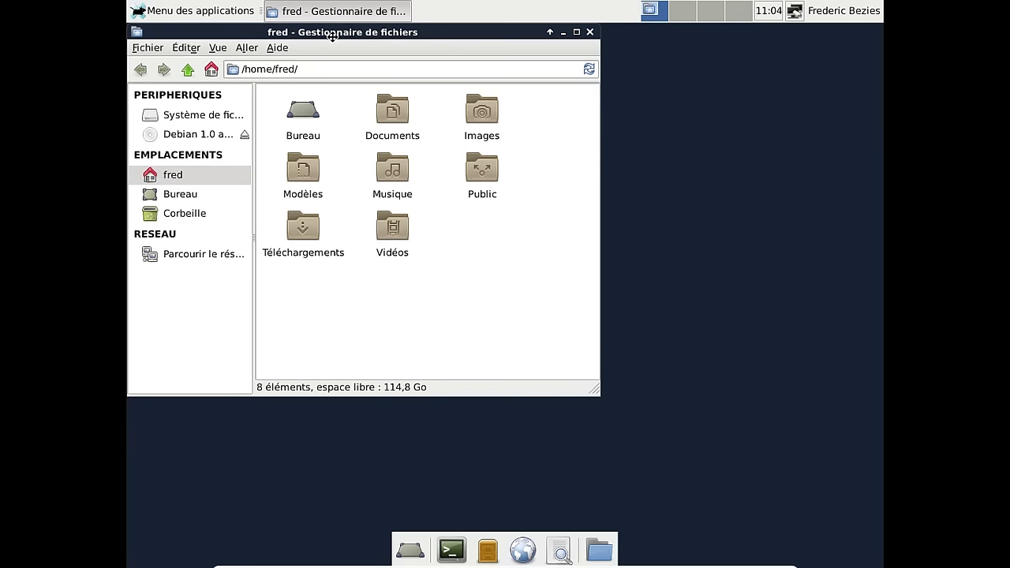
left_click_drag(327, 35, 483, 61)
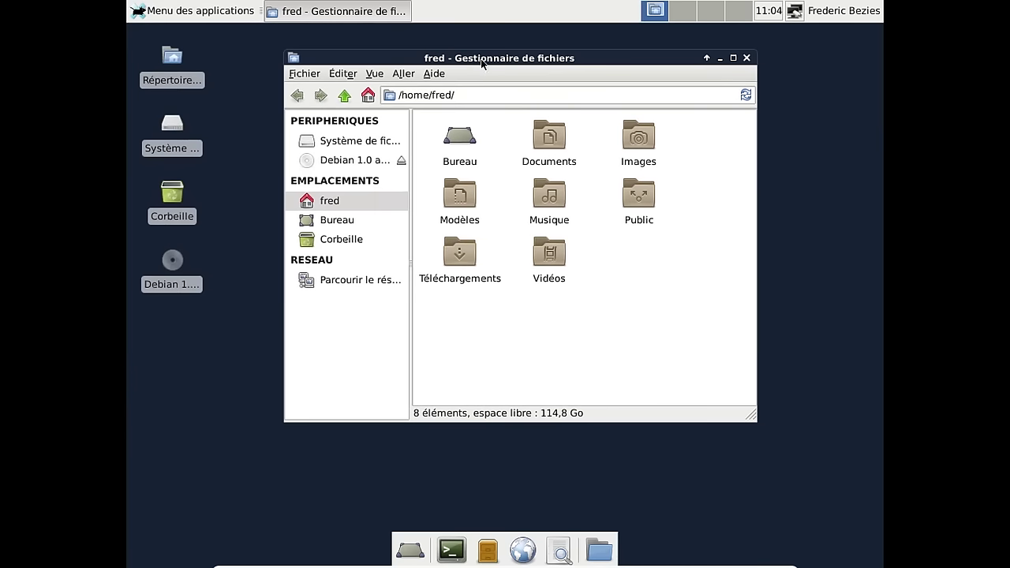
left_click(747, 58)
- Launch the Synaptic package manager and authenticate with the root password
left_click(244, 15)
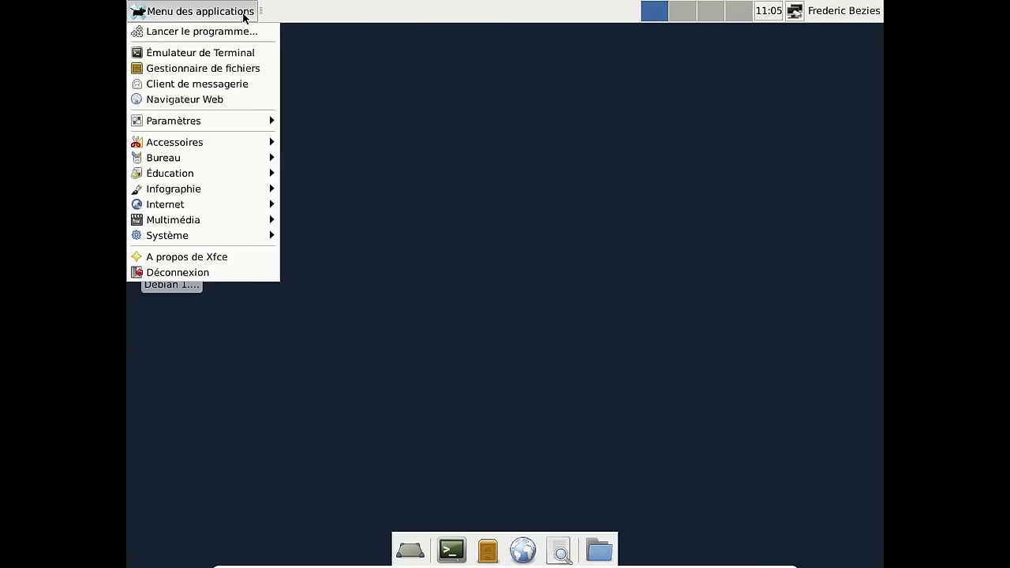
mouse_move(249, 215)
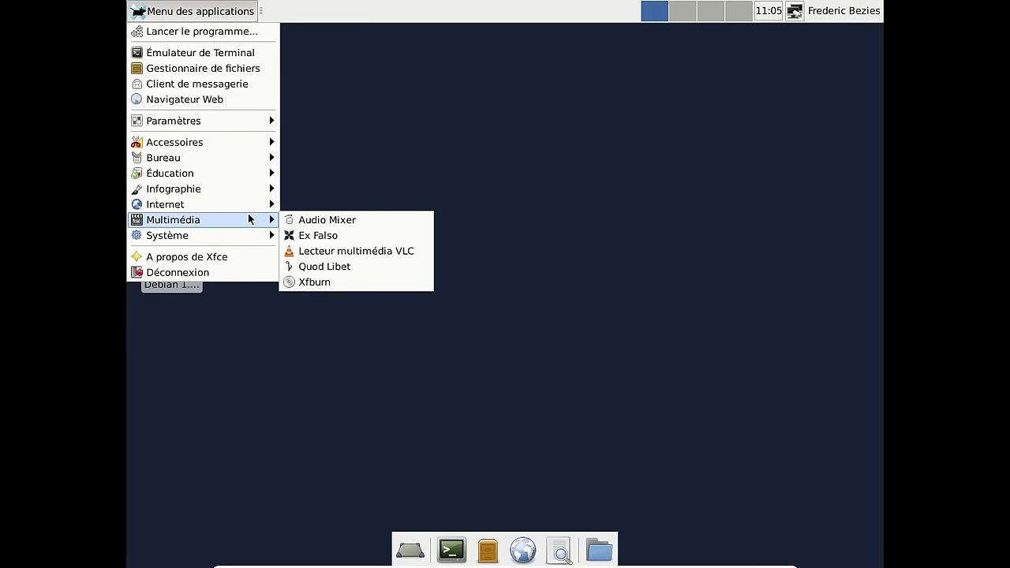
mouse_move(239, 241)
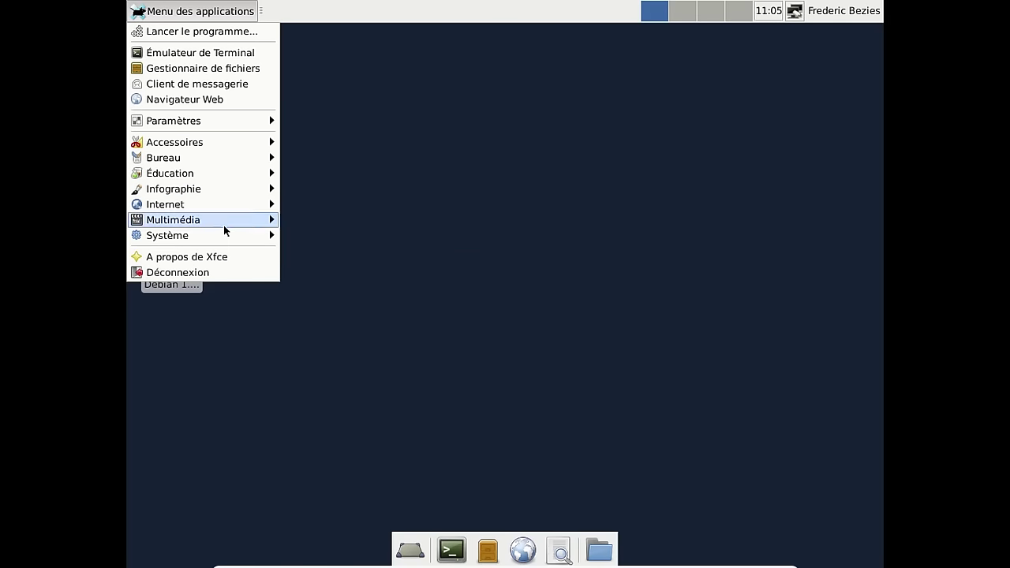
left_click(371, 283)
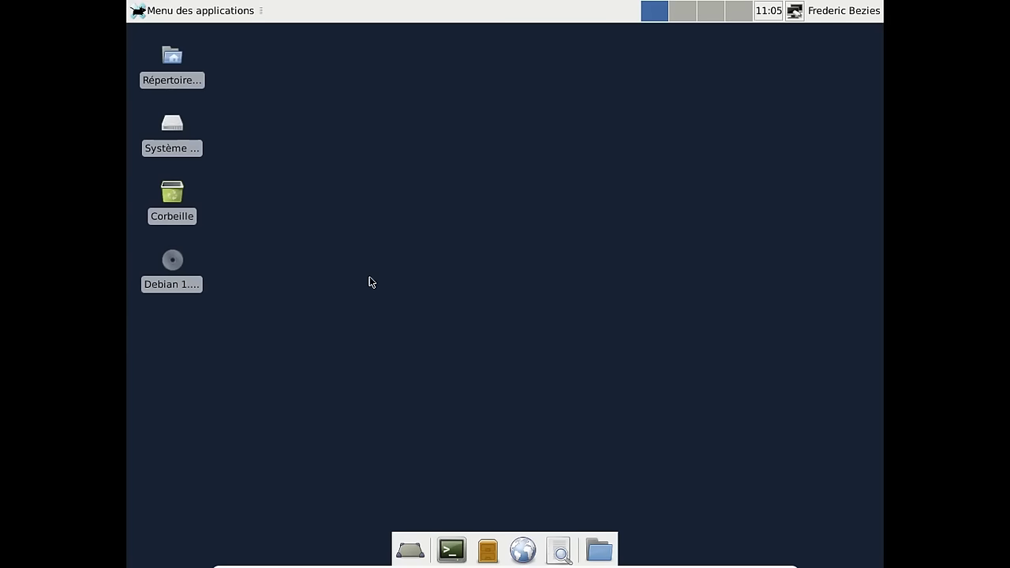
type("•••••••••")
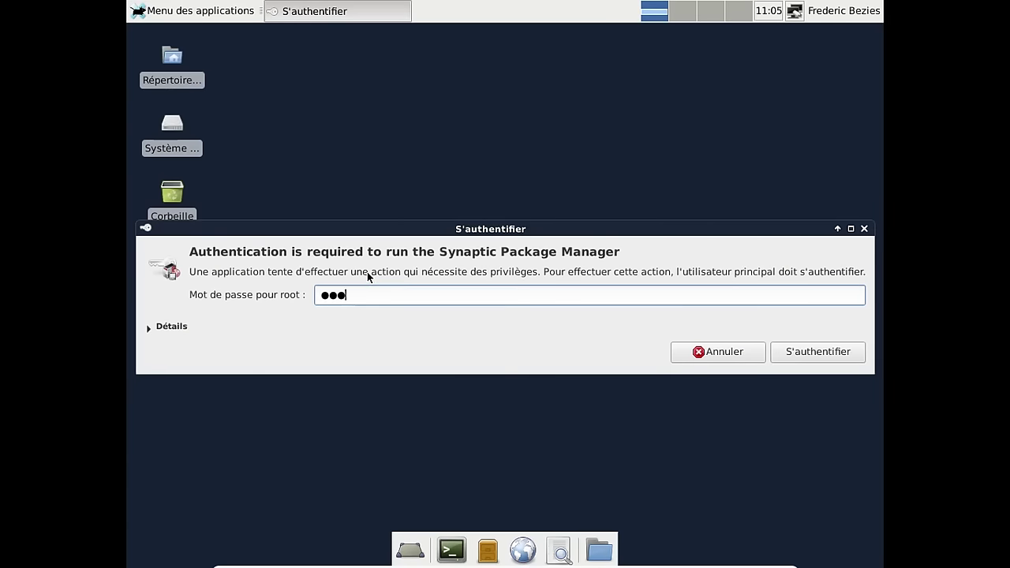
key("Return")
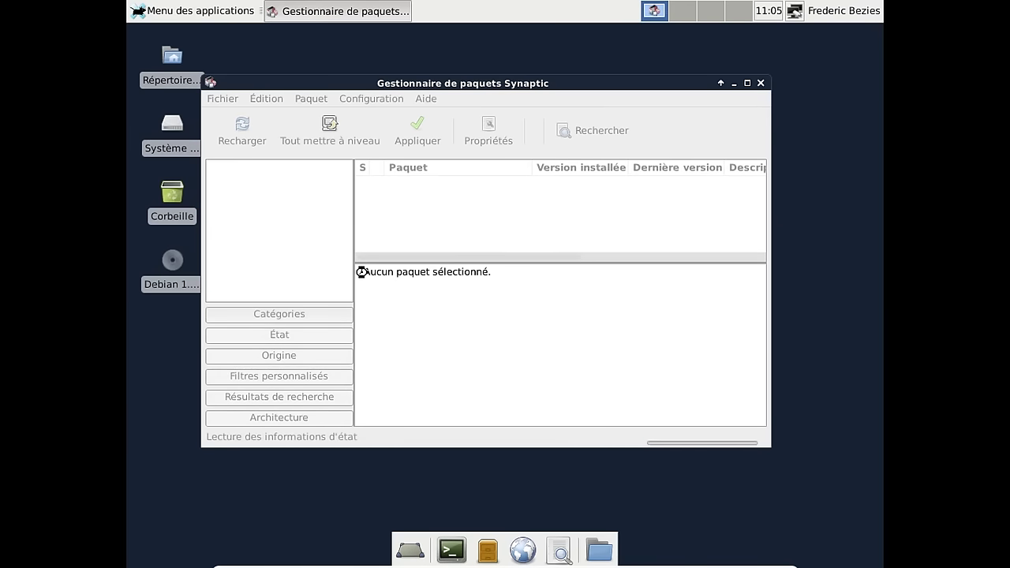
- In Synaptic's repository settings, add contrib and non-free to the categories of the enabled jessie deb repository
left_click(354, 100)
left_click(364, 135)
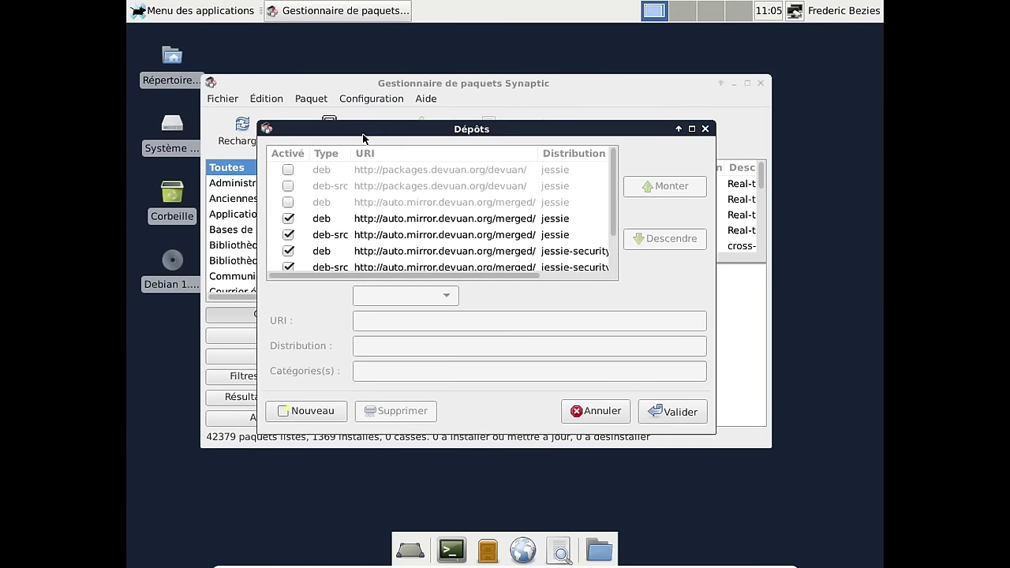
left_click(541, 275)
left_click_drag(611, 210, 442, 277)
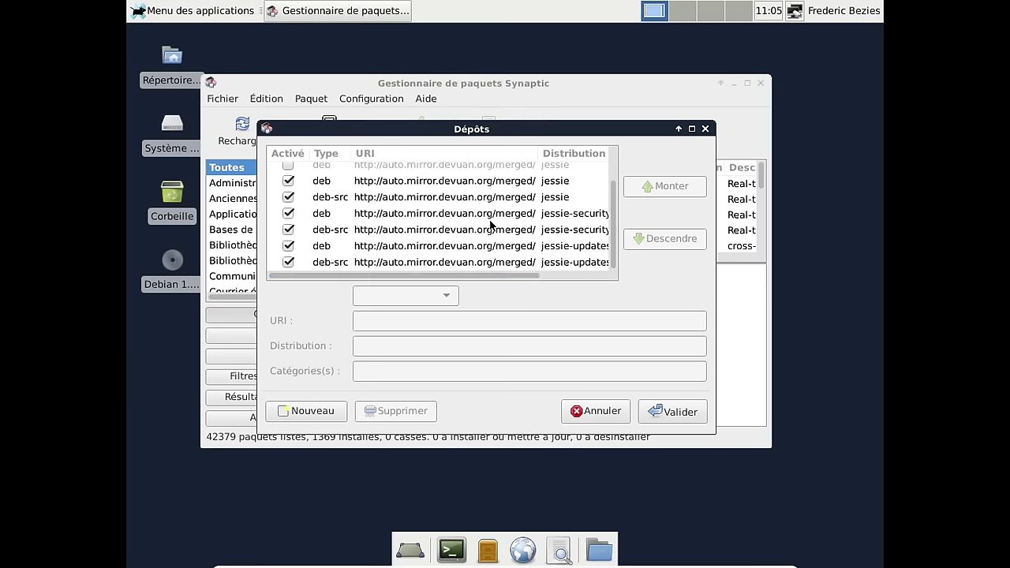
left_click(491, 183)
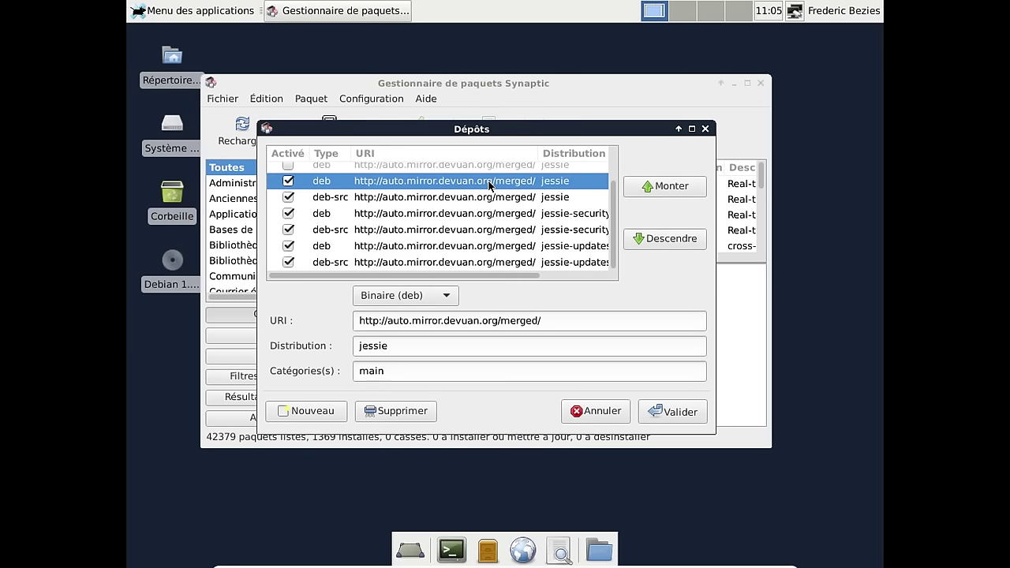
left_click(425, 367)
type("contrib ")
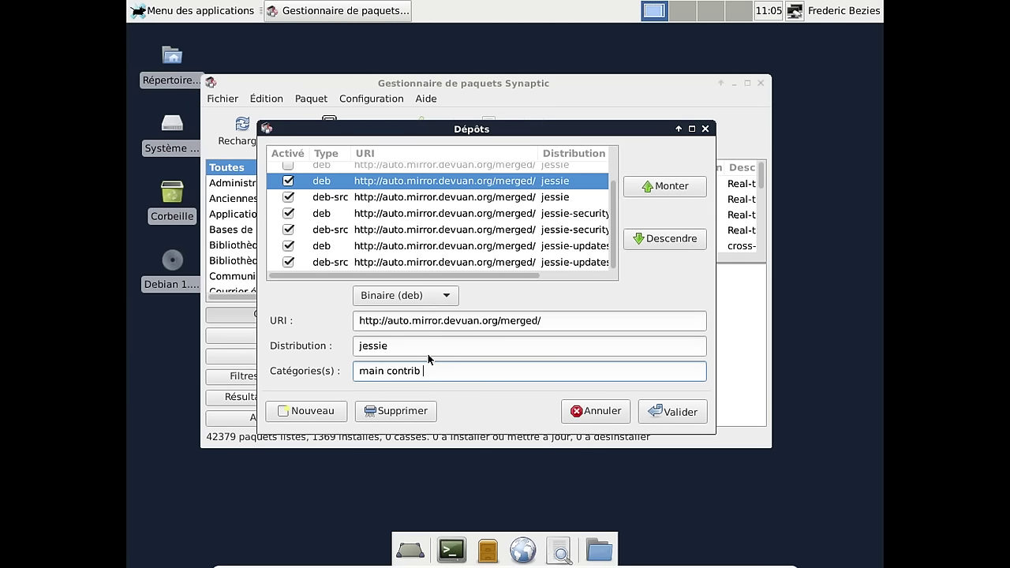
type("non-free")
- Copy the text "contrib non-free" from the jessie deb repository's categories and save the repository settings
key("shift+Left")
key("shift+Left")
key("shift+Left")
key("shift+Left")
key("shift+Left")
key("shift+Left")
key("shift+Left")
key("shift+Left")
key("shift+Left")
key("shift+Left")
key("shift+Left")
key("shift+Left")
key("shift+Left")
key("shift+Left")
key("shift+Left")
key("shift+Left")
key("ctrl+c")
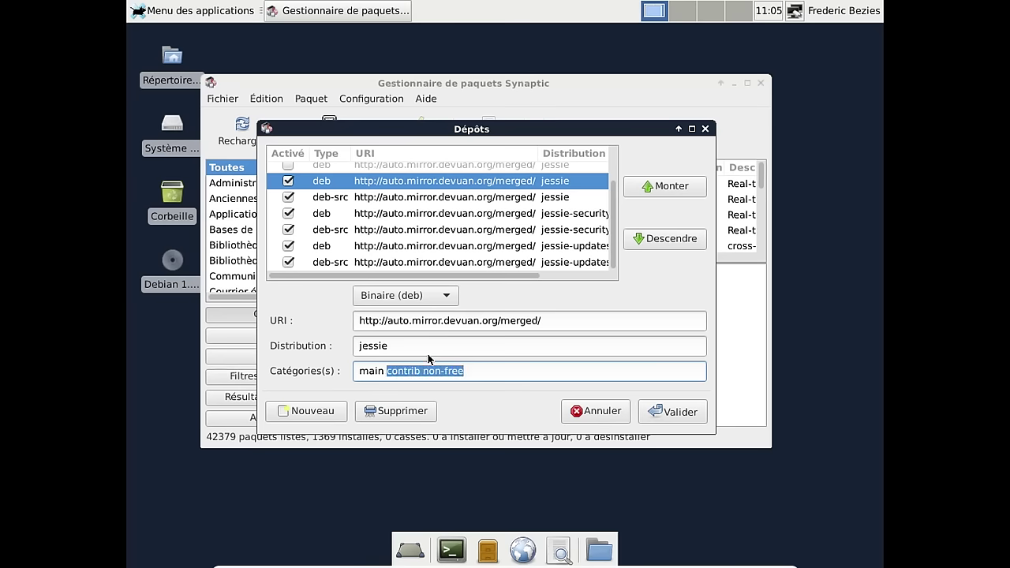
left_click(667, 411)
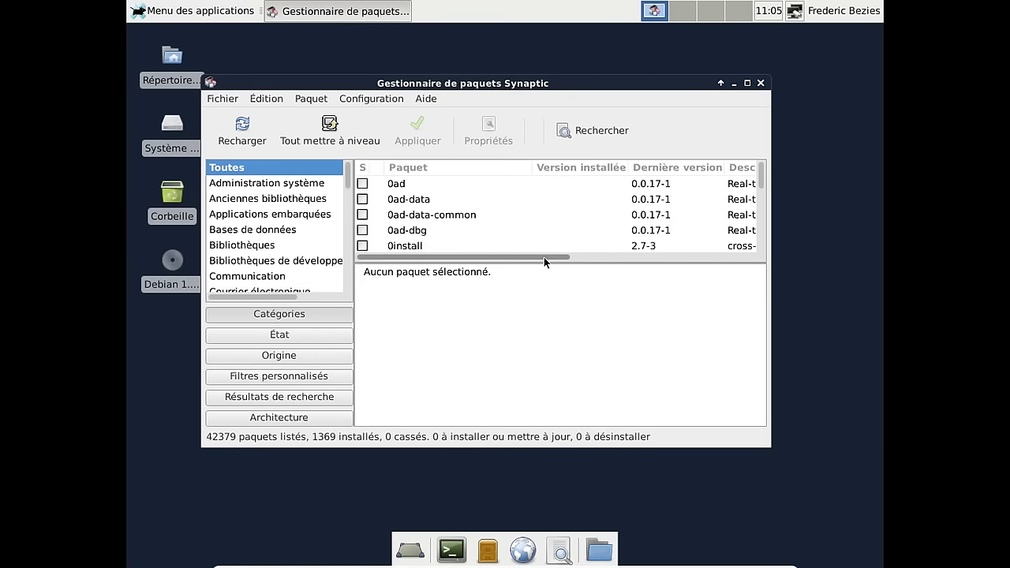
- Reopen the repository settings and set the enabled jessie deb-src repository's categories to "main contrib non-free"
left_click(361, 100)
left_click(381, 133)
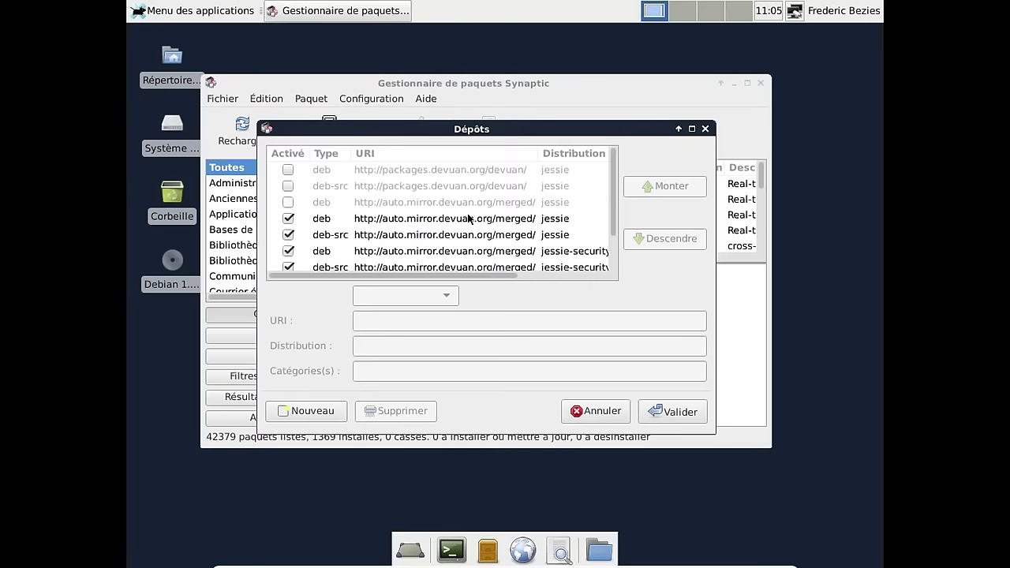
left_click(534, 223)
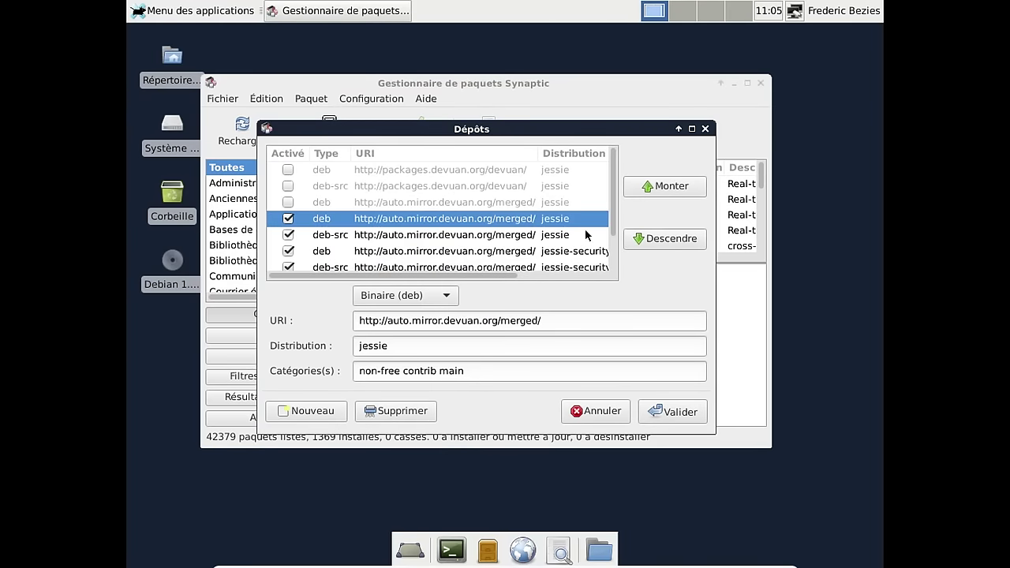
left_click(568, 237)
left_click(463, 371)
type("contrib non-free")
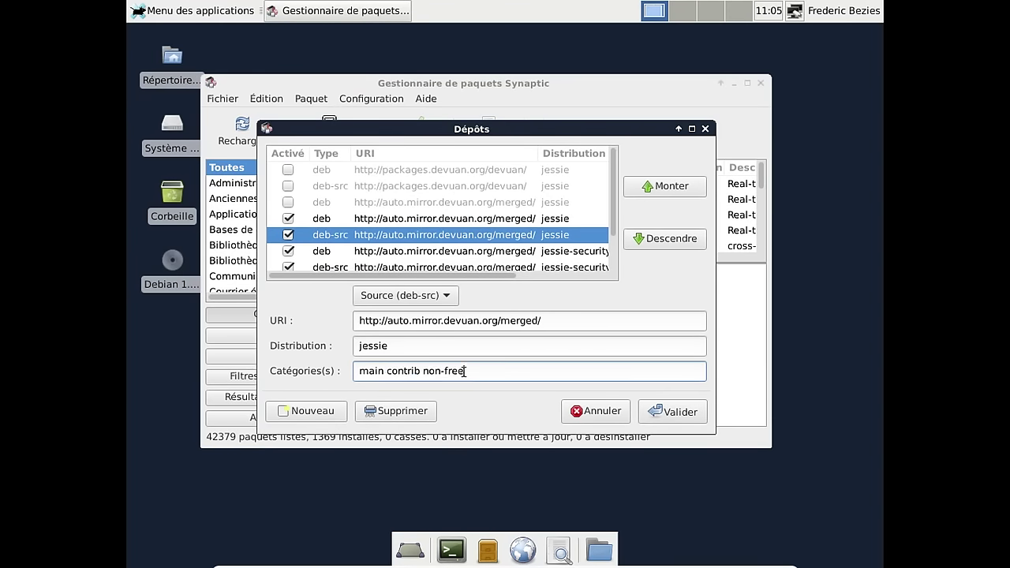
- Add "contrib non-free" to the categories of both jessie-security repositories, deb and deb-src
left_click(565, 251)
left_click(491, 368)
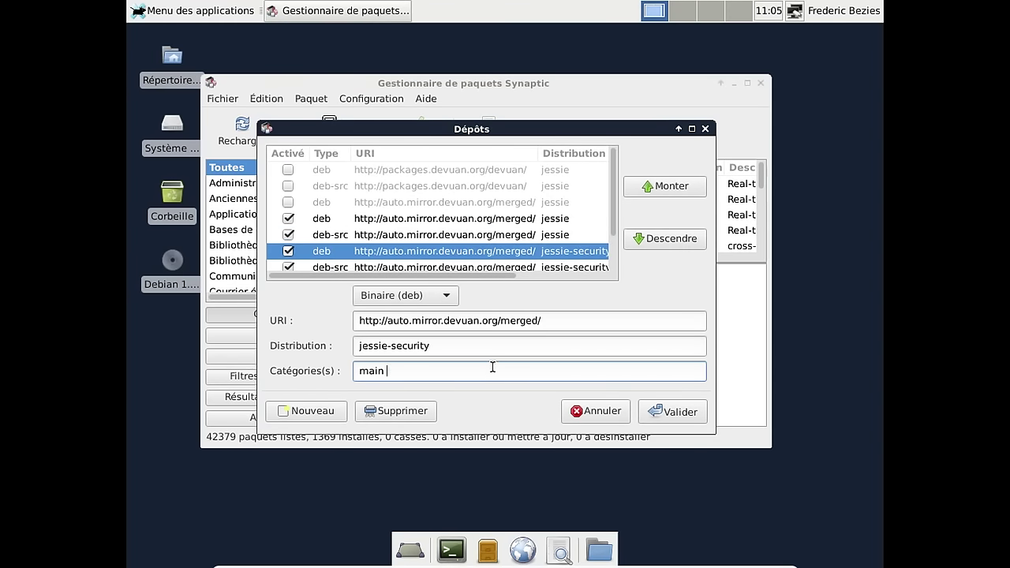
key("ctrl+v")
left_click(491, 268)
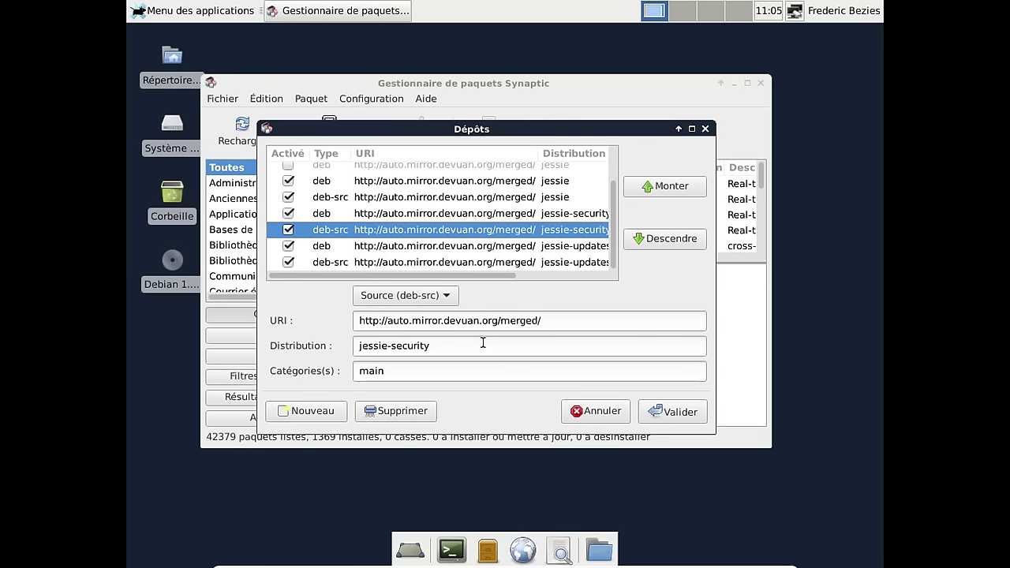
key("ctrl+v")
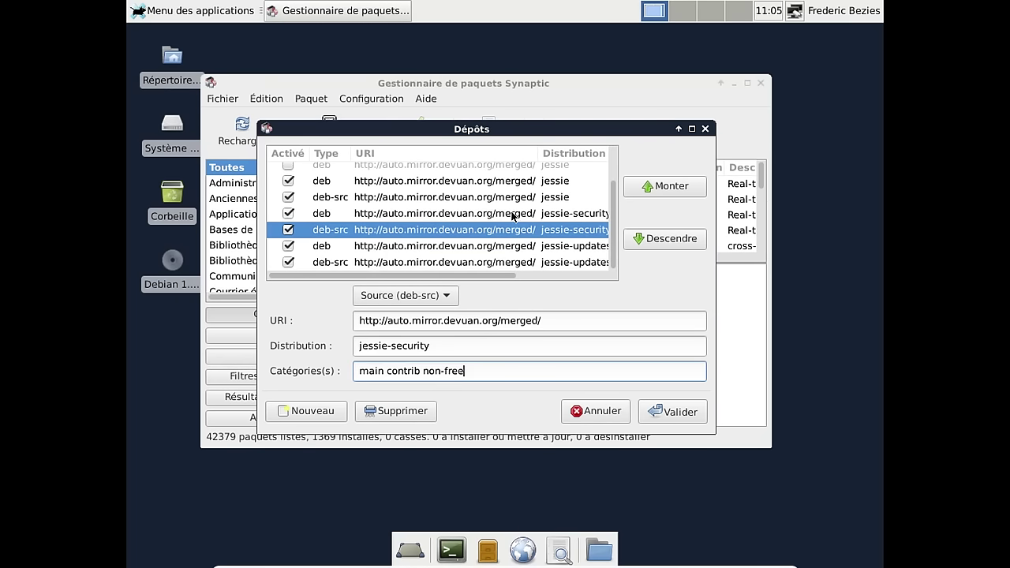
- Add "contrib non-free" to the categories of both jessie-updates repositories, deb and deb-src
left_click(535, 253)
left_click(444, 373)
key("ctrl+v")
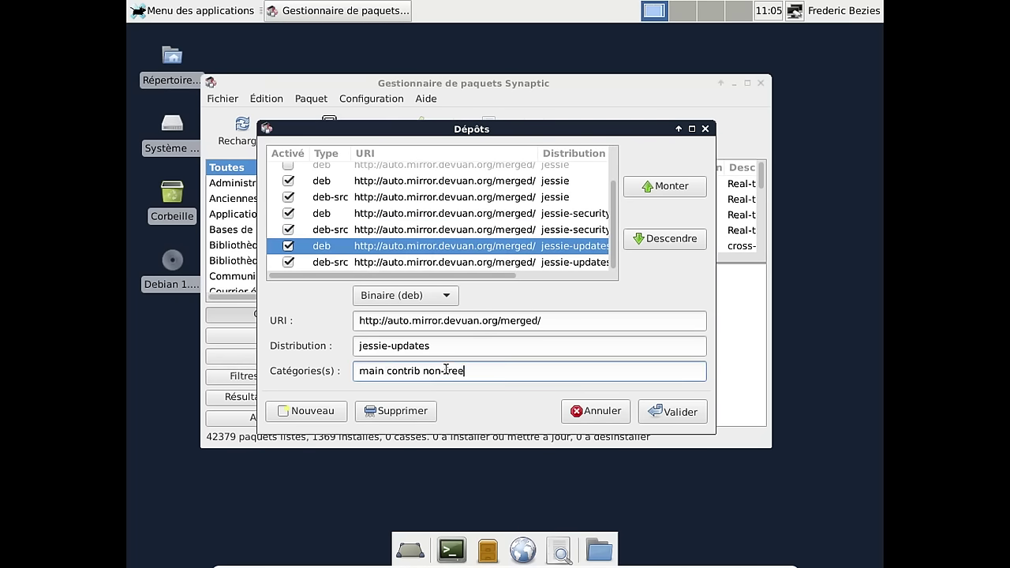
left_click(472, 269)
left_click(465, 371)
key("ctrl+v")
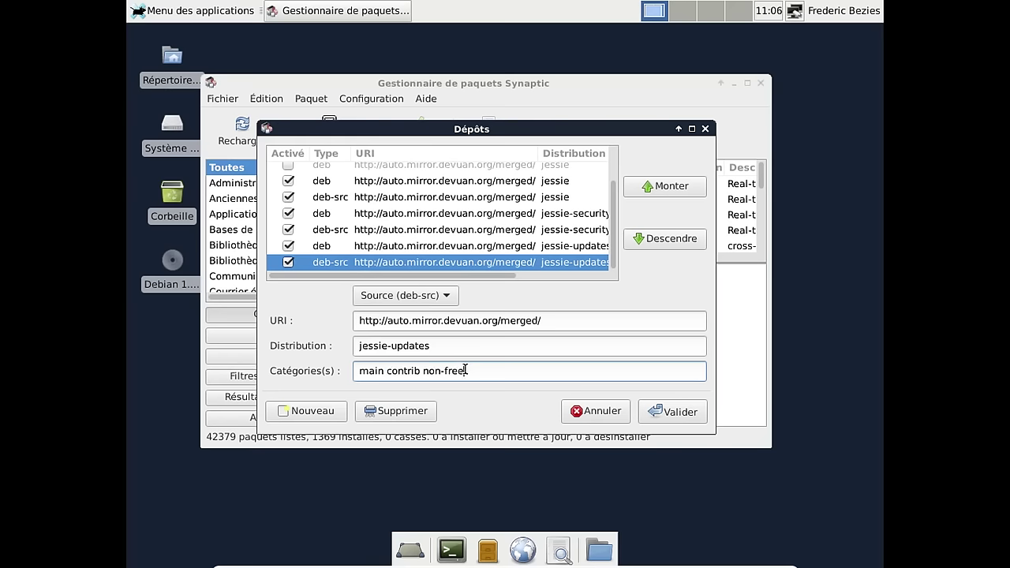
- Save the repository changes and reload the package information
left_click(650, 407)
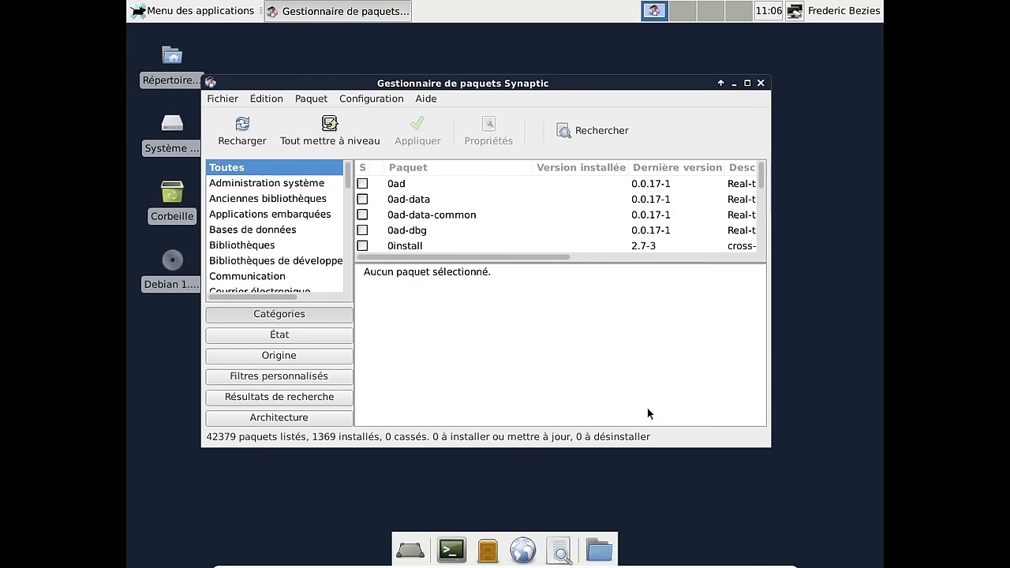
left_click(255, 132)
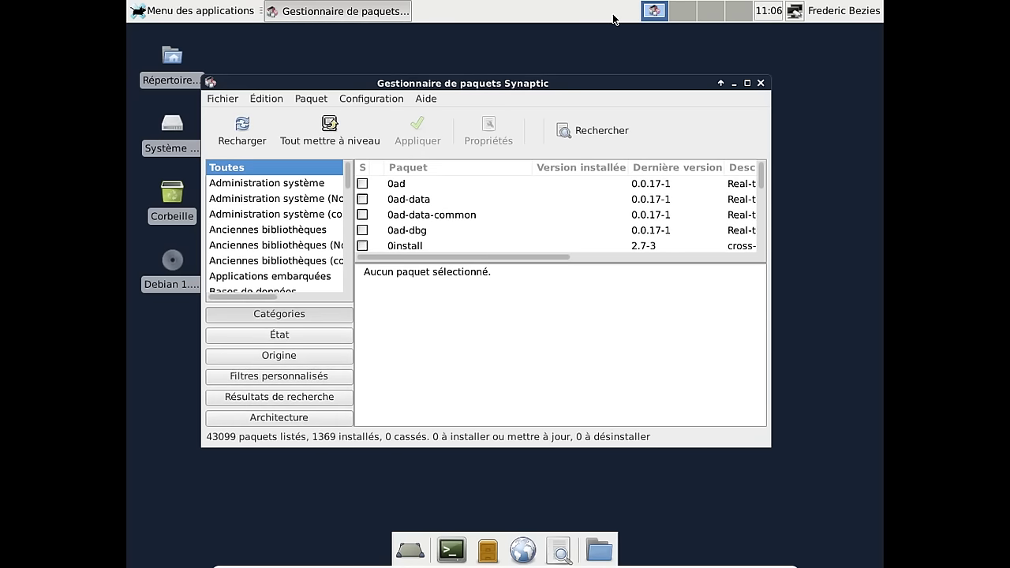
- Filter the packages by state to those new in the repository and look through the list
left_click(307, 338)
left_click(272, 229)
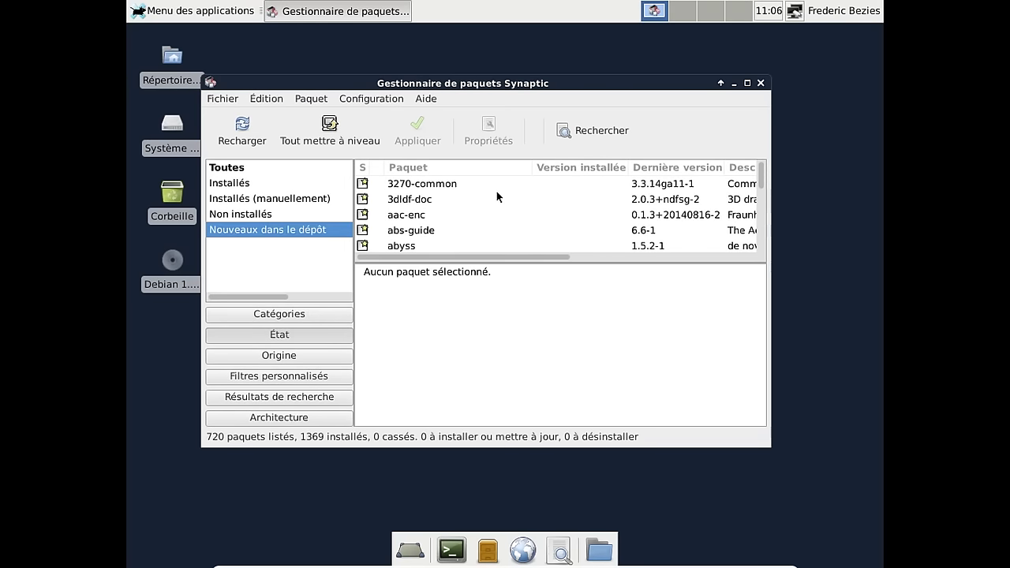
scroll(496, 194, "down", 5)
scroll(497, 196, "down", 10)
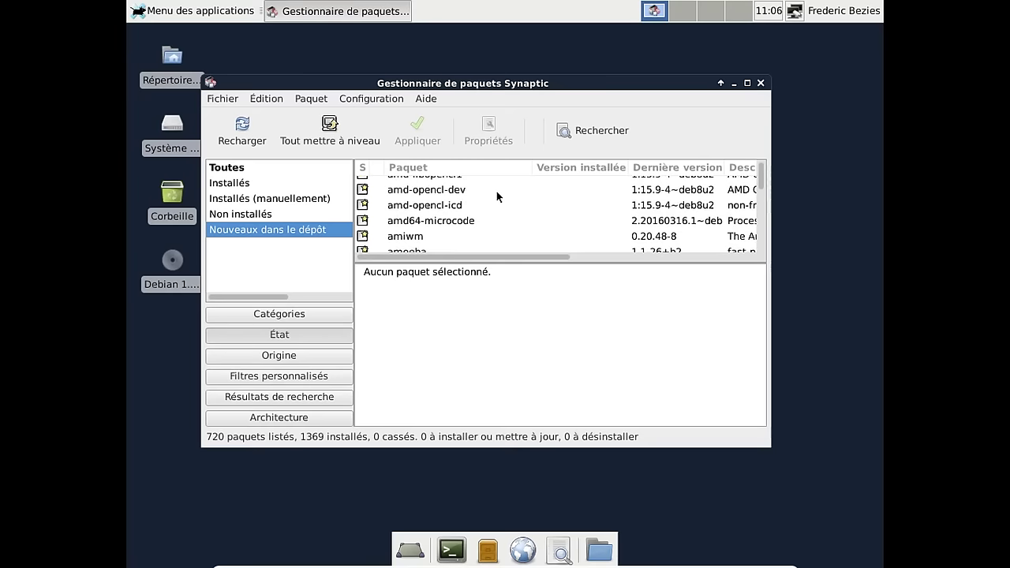
scroll(496, 196, "down", 5)
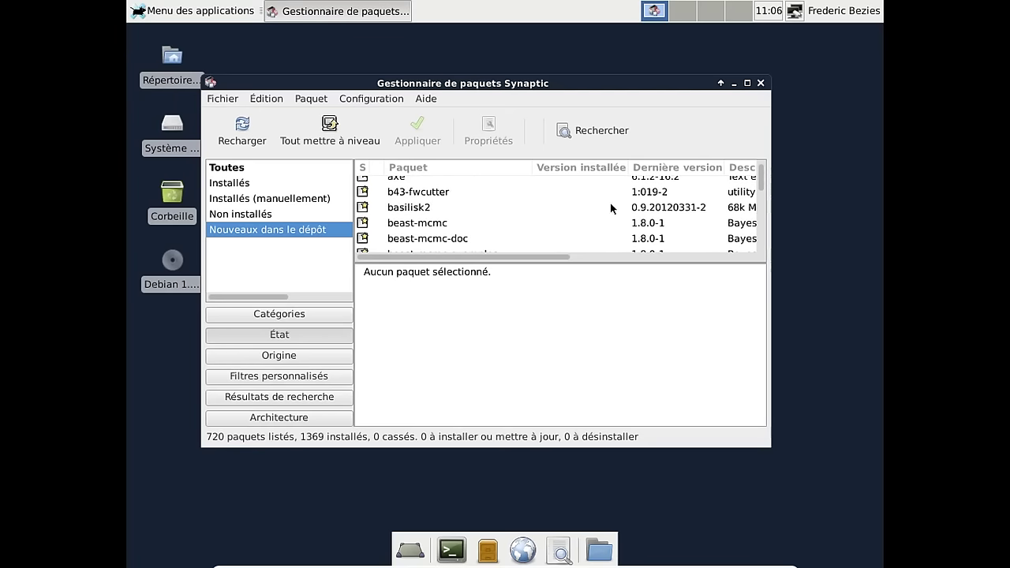
left_click_drag(758, 176, 762, 199)
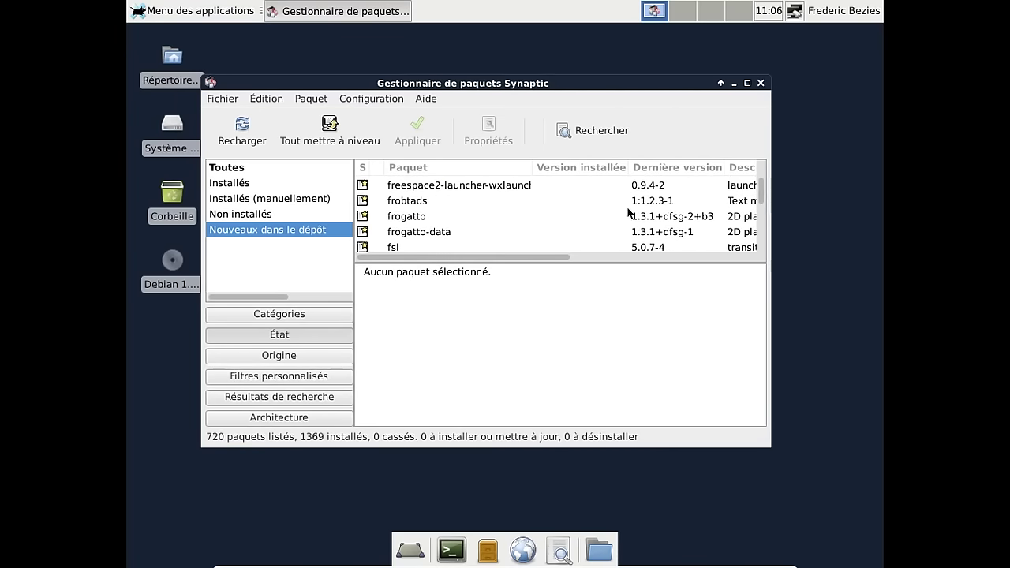
scroll(574, 211, "down", 5)
scroll(575, 209, "down", 8)
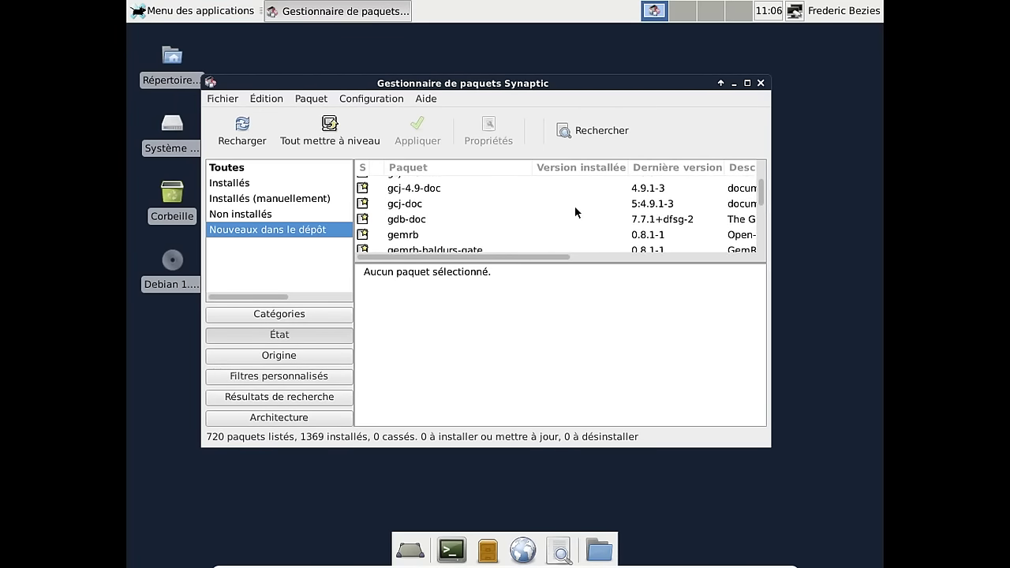
scroll(575, 212, "down", 10)
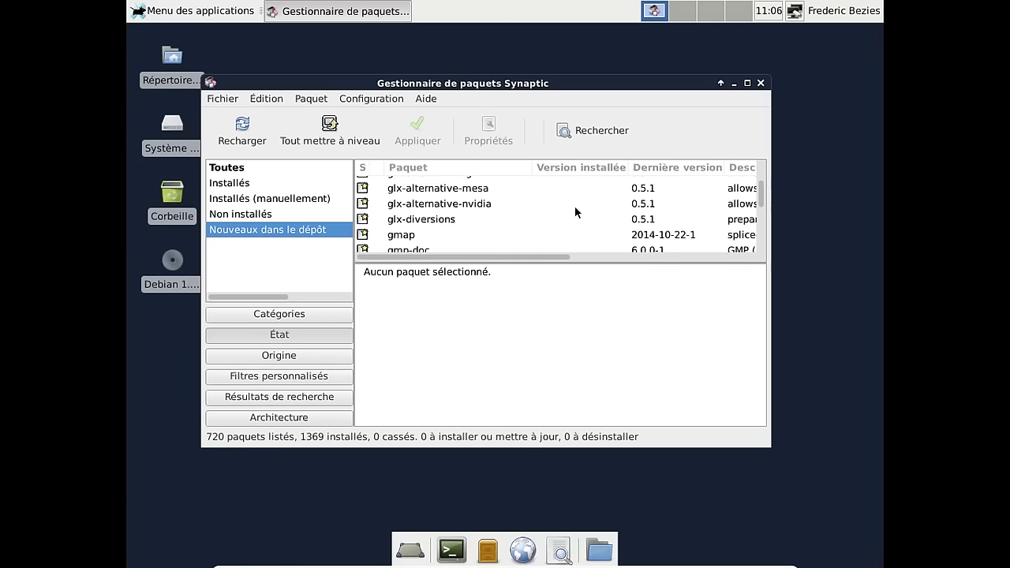
scroll(575, 212, "down", 10)
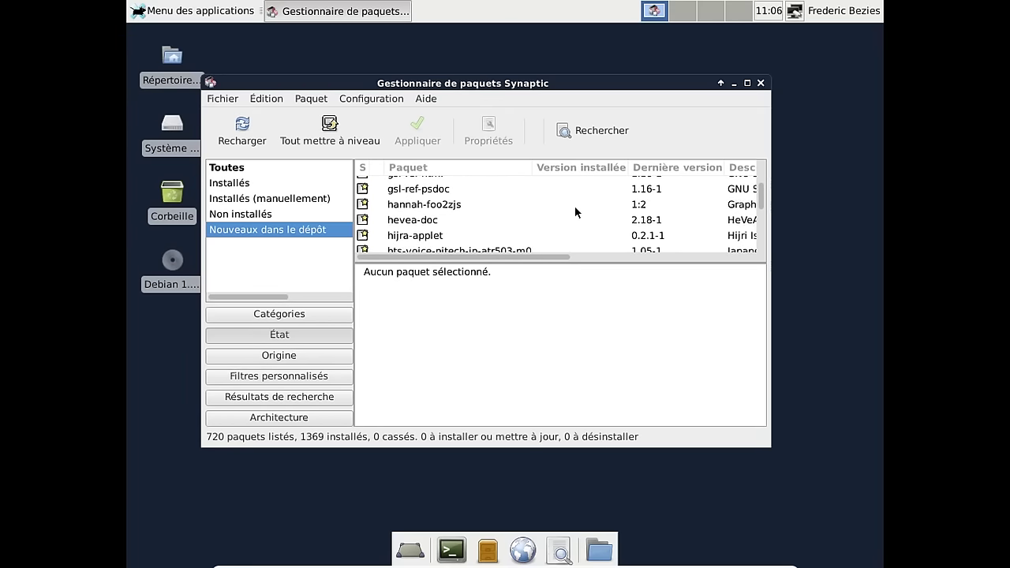
scroll(575, 211, "down", 10)
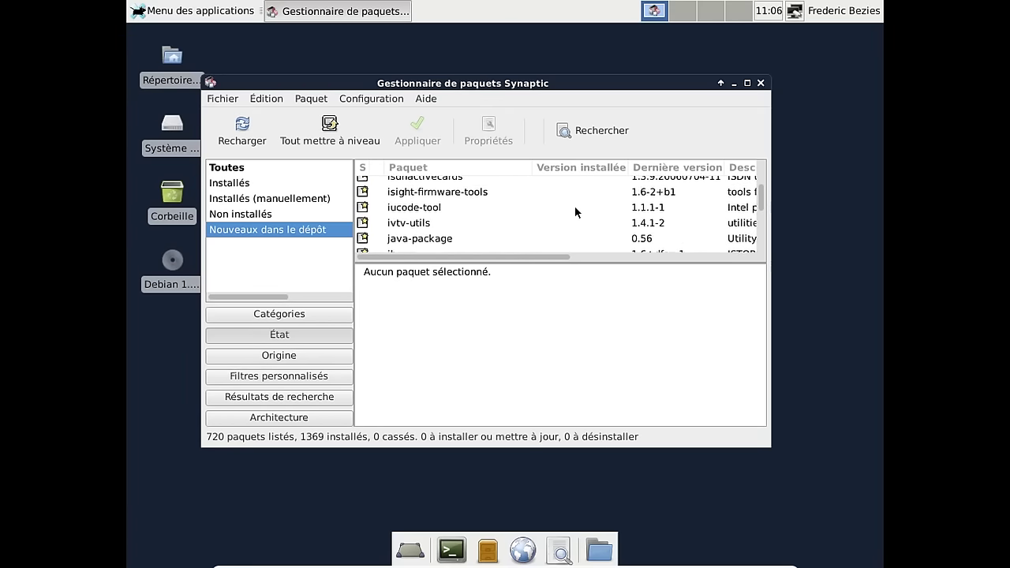
scroll(575, 206, "down", 10)
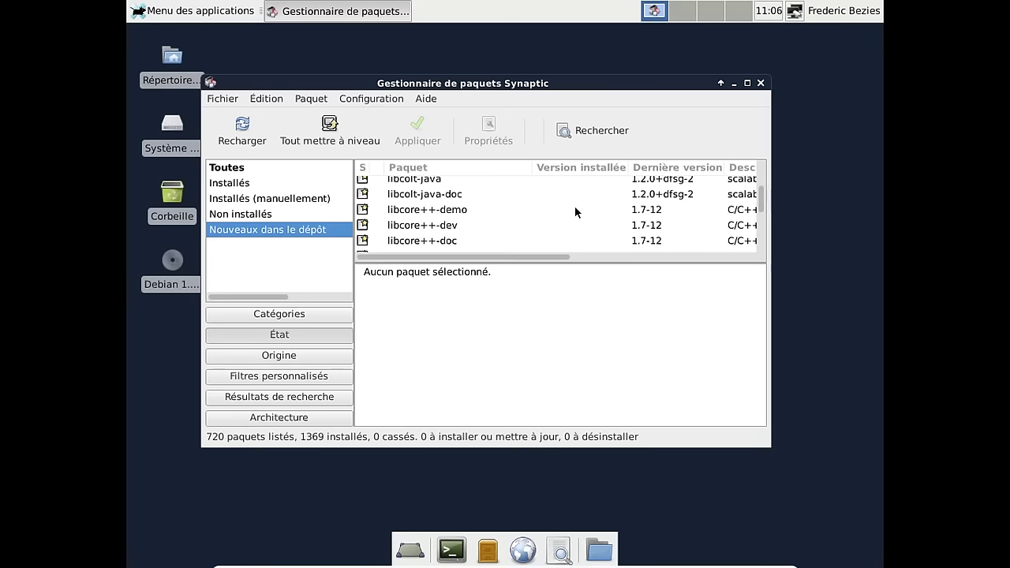
- Search package names and descriptions for "gst" and view the description of gstreamer1.0-plugins-bad among the results
left_click(582, 137)
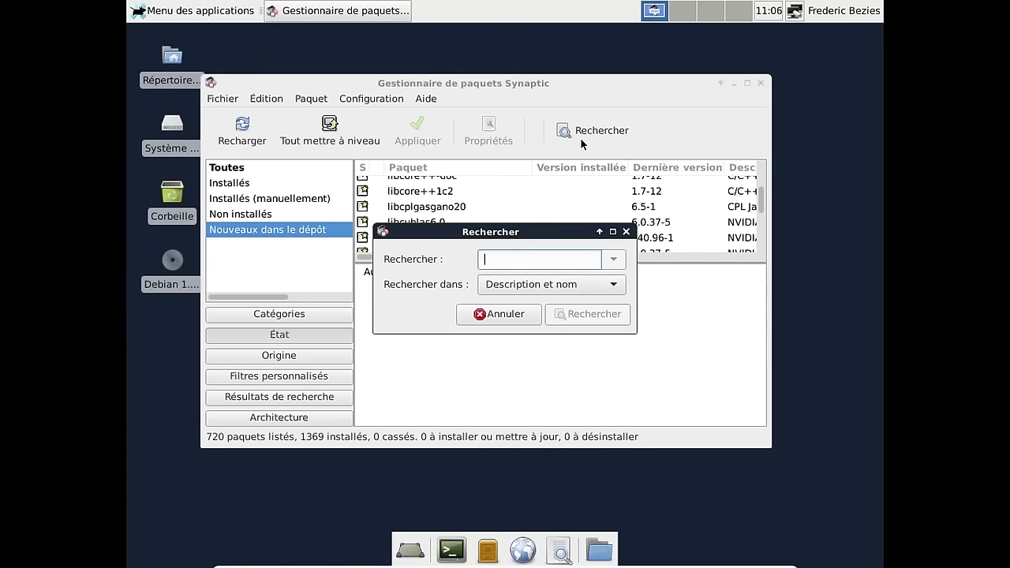
type("gst")
key("Return")
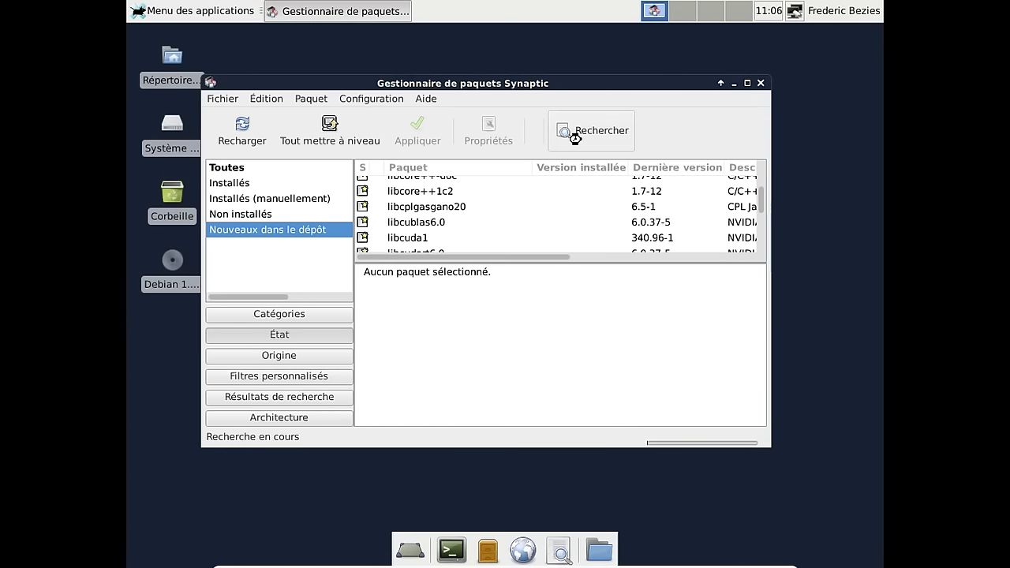
scroll(582, 200, "down", 7)
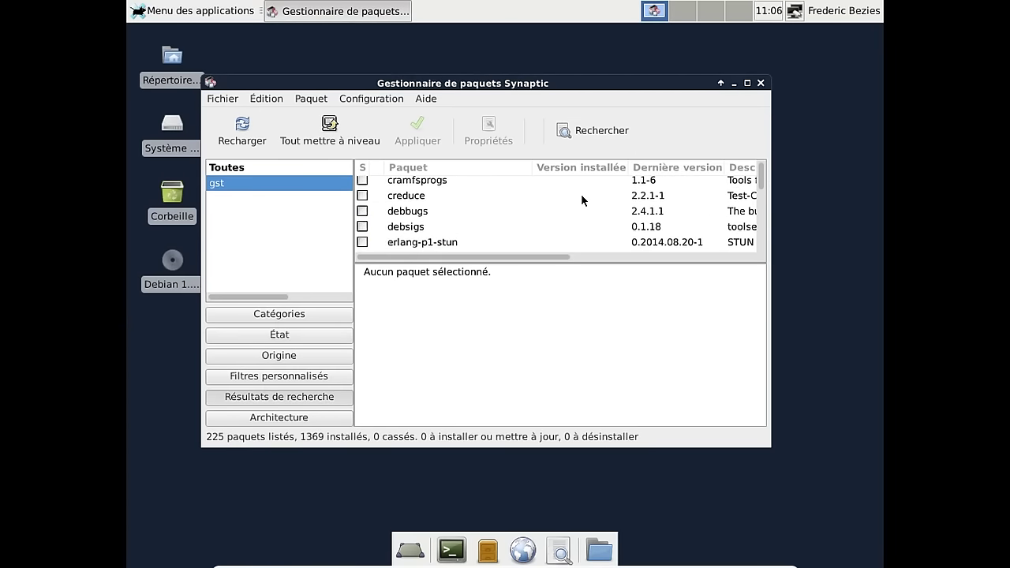
scroll(582, 200, "down", 5)
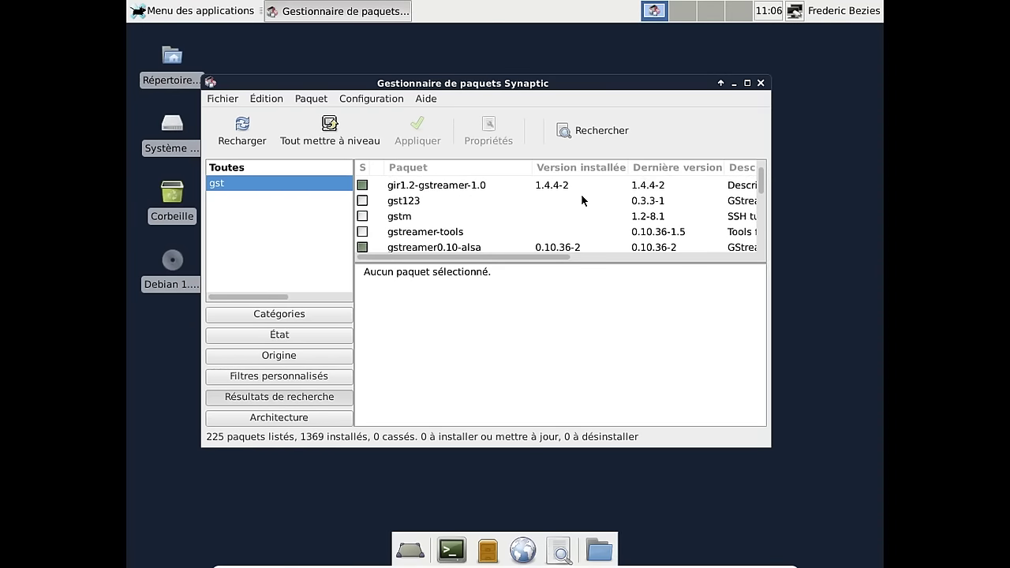
scroll(582, 200, "down", 2)
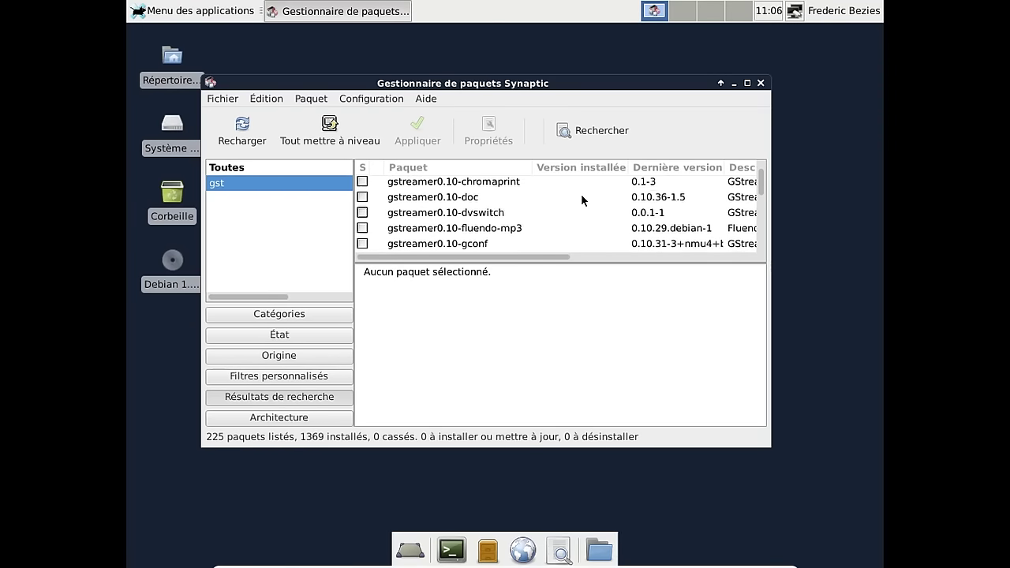
scroll(582, 201, "up", 1)
scroll(582, 201, "down", 3)
scroll(581, 200, "down", 5)
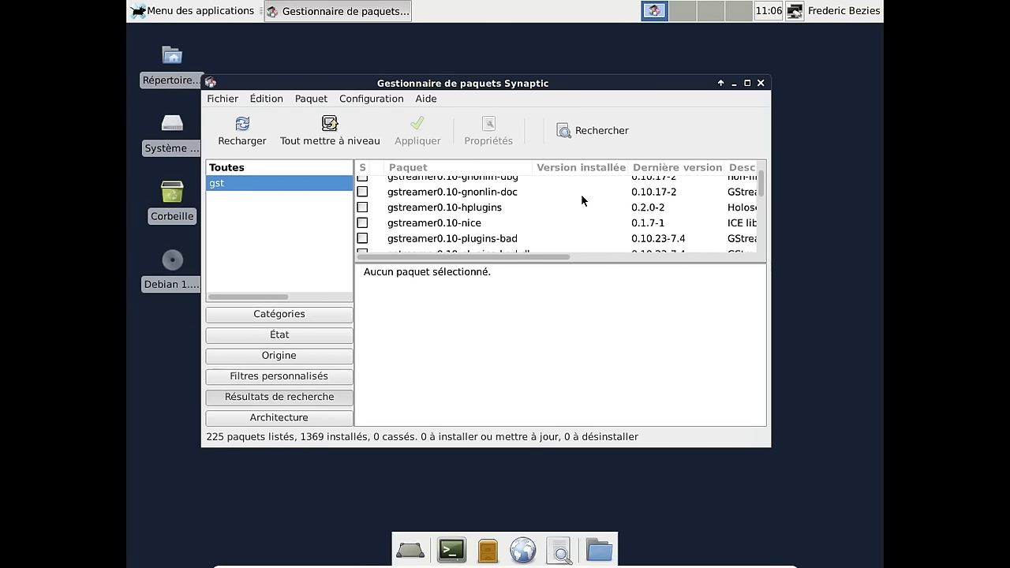
scroll(581, 200, "down", 4)
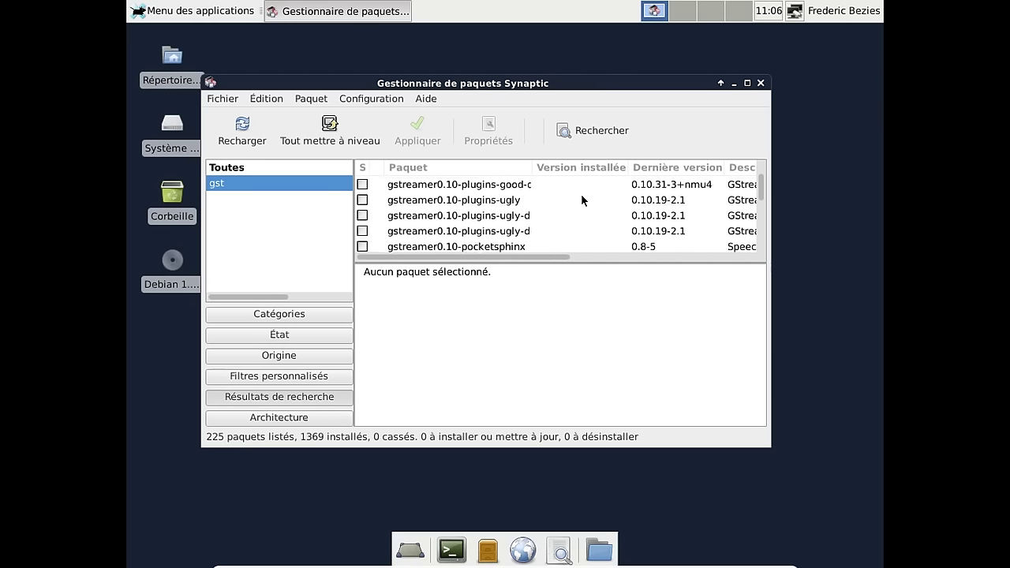
scroll(582, 201, "down", 5)
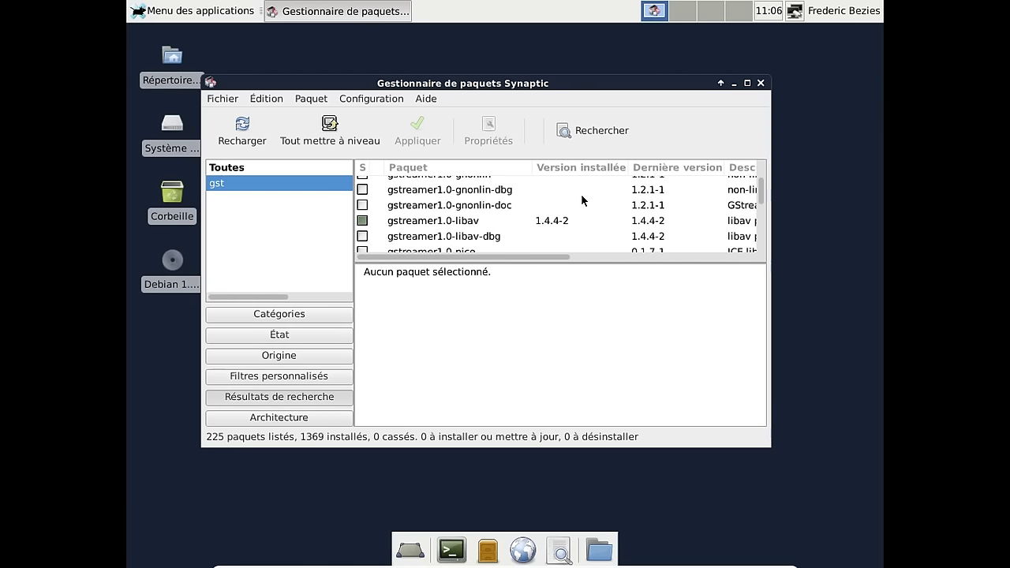
scroll(582, 200, "down", 3)
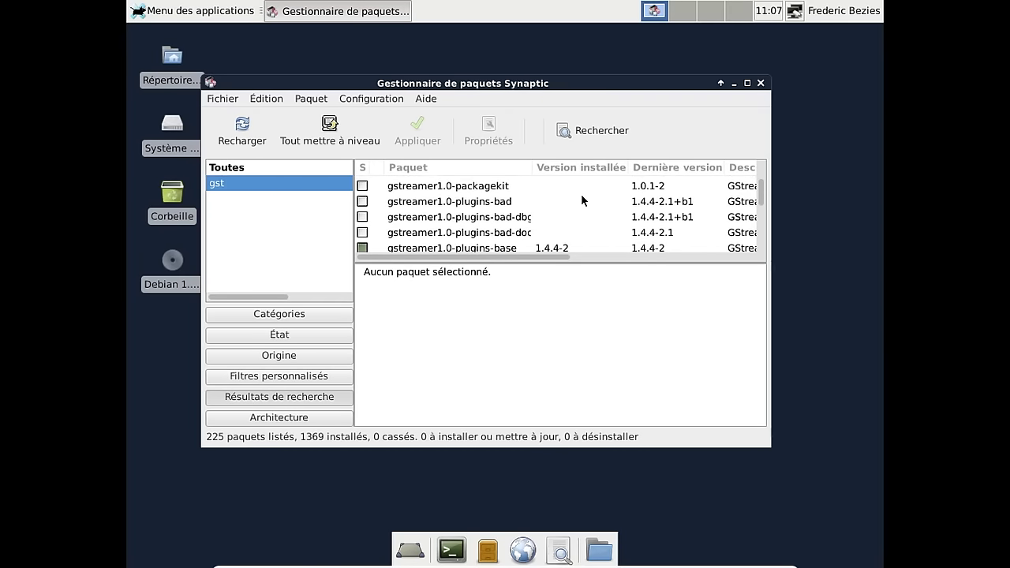
left_click(511, 208)
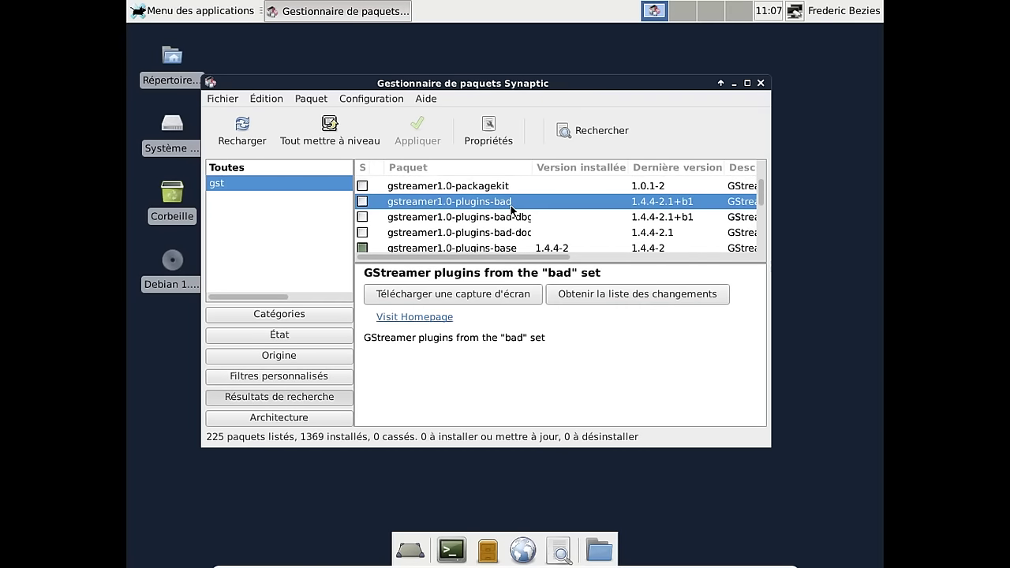
- Enable the preference to display package properties in the main window and save the preferences
left_click(365, 98)
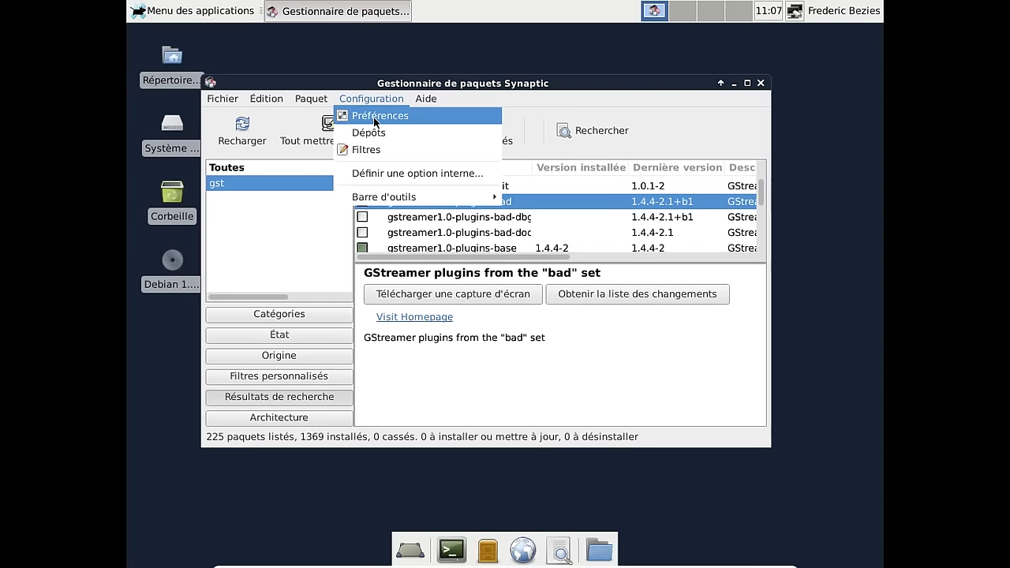
left_click(374, 116)
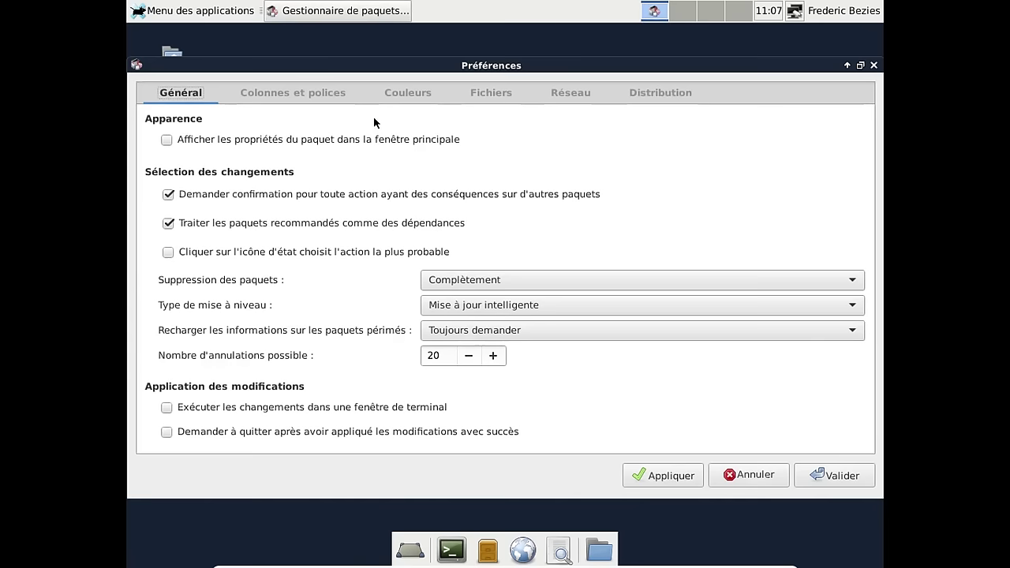
left_click(244, 140)
left_click(813, 478)
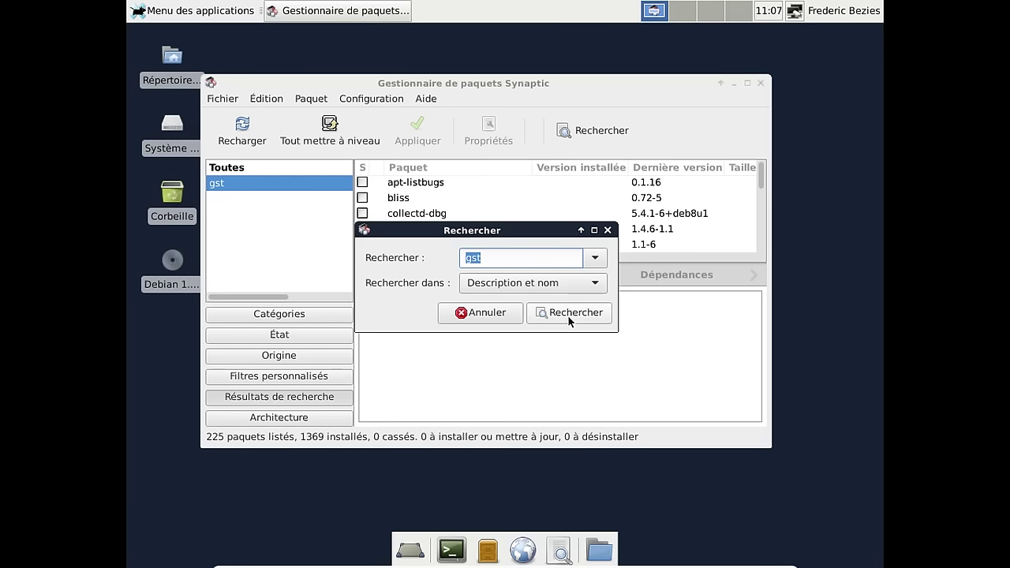
- Search package names and descriptions for "gstreamer" and select gstreamer1.0-plugins-bad in the results
left_click(510, 257)
type("reamer")
key("Return")
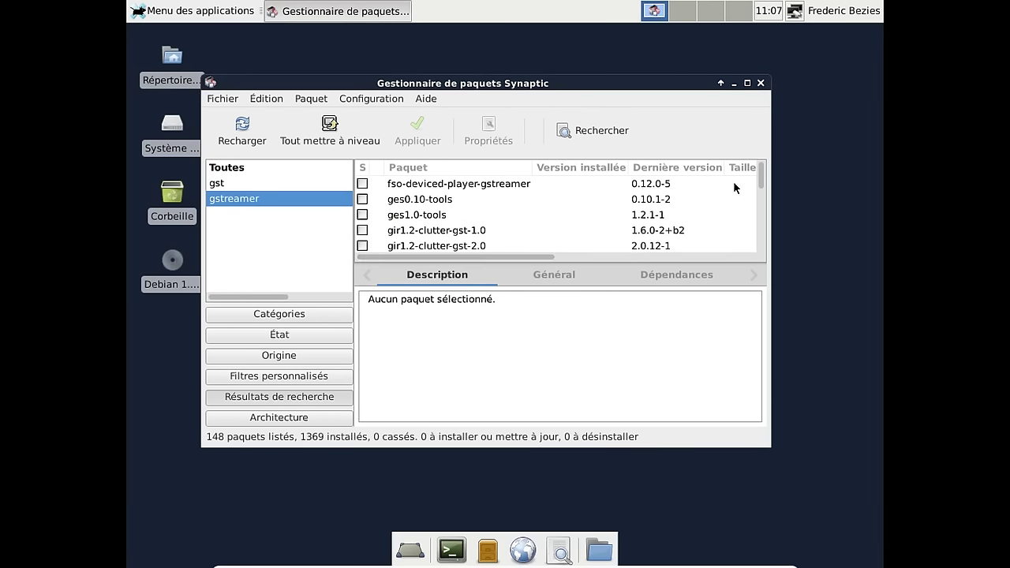
left_click_drag(761, 173, 762, 193)
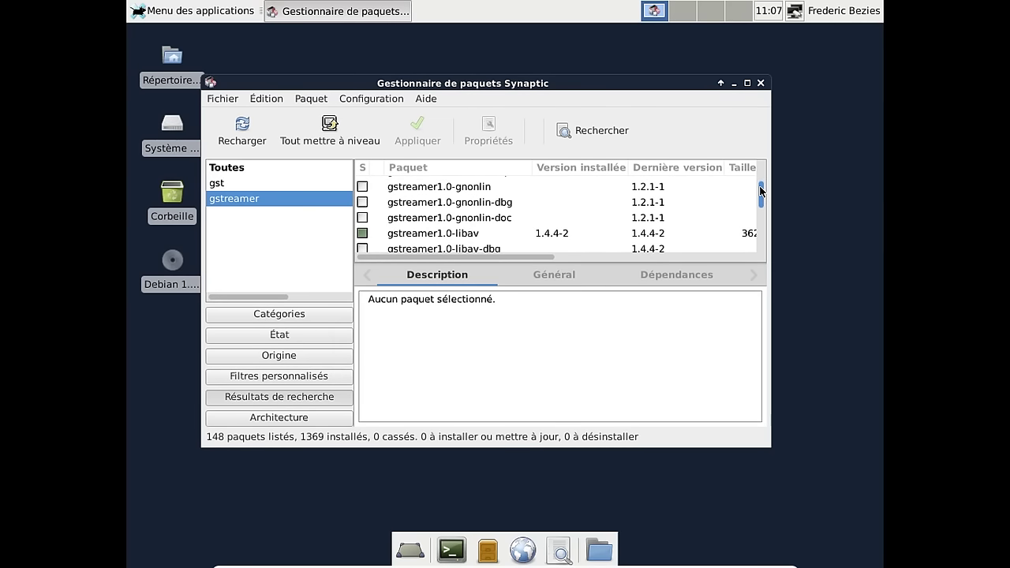
scroll(594, 198, "up", 4)
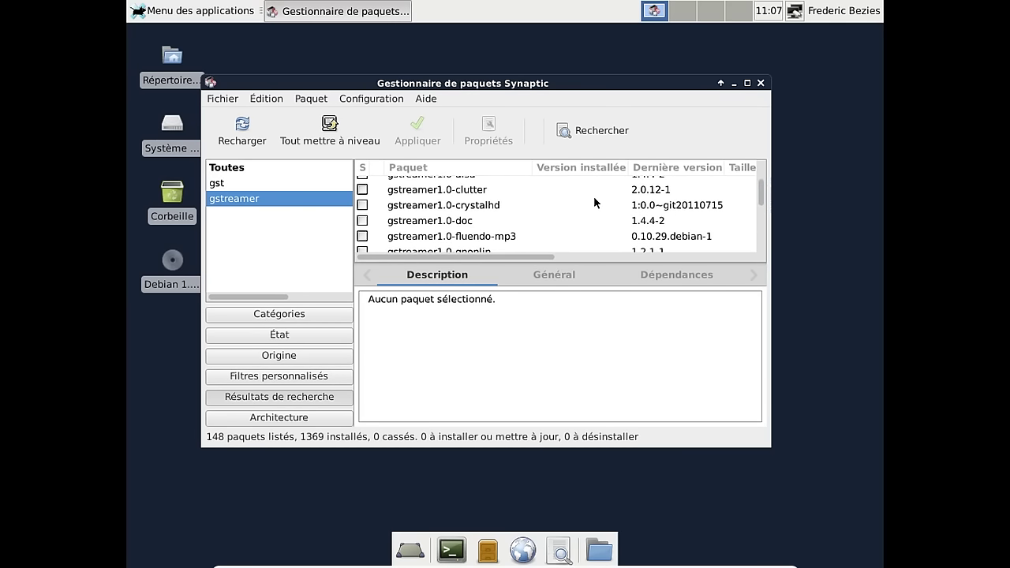
scroll(594, 198, "down", 5)
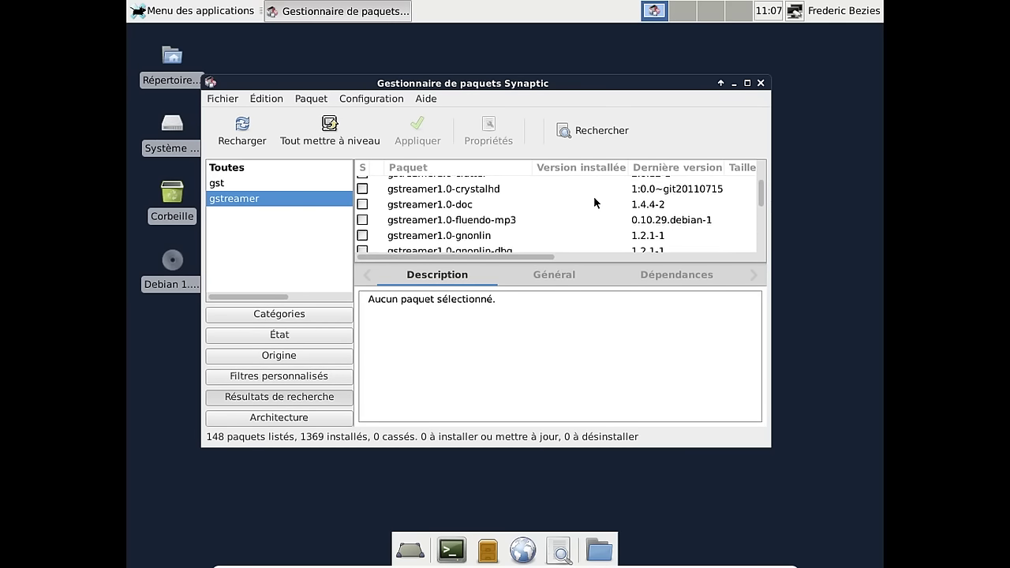
scroll(594, 198, "up", 2)
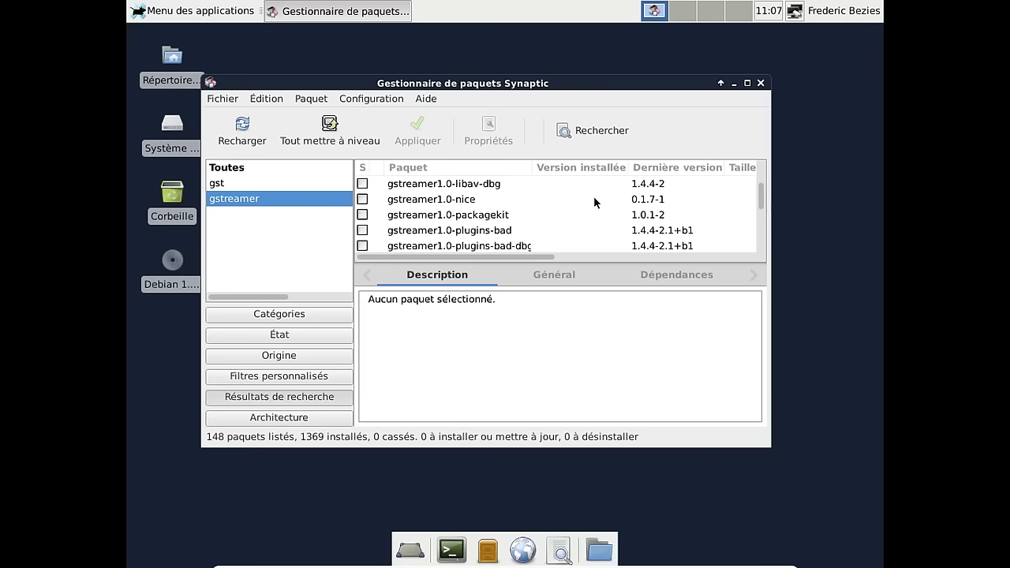
scroll(595, 198, "down", 3)
scroll(593, 195, "down", 1)
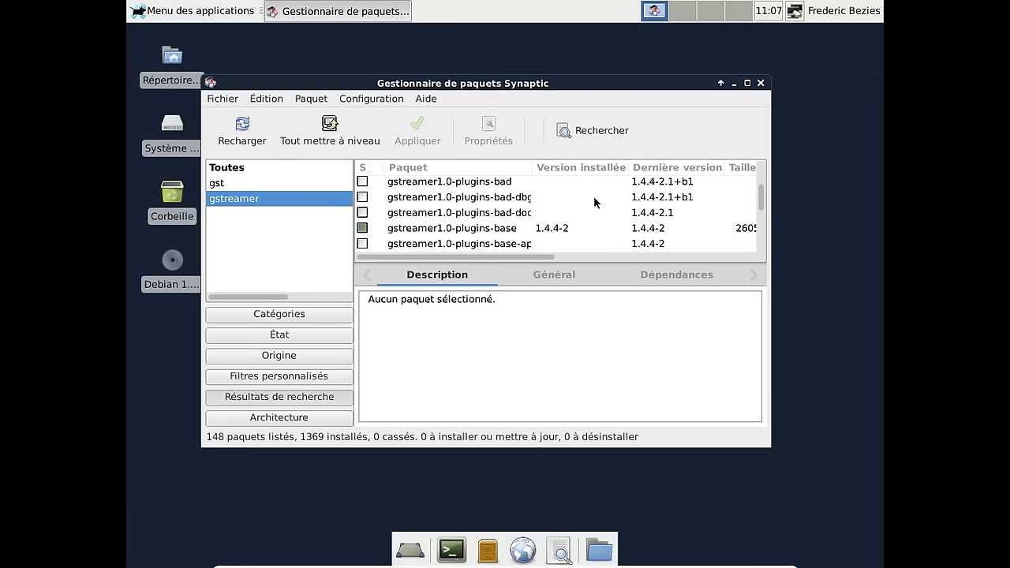
left_click(531, 184)
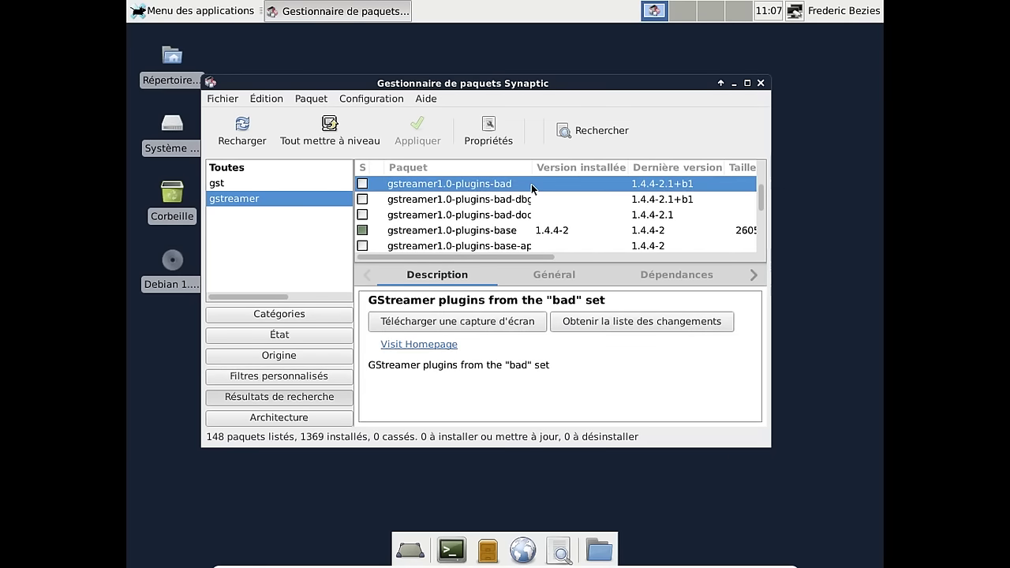
- Examine the general properties of gstreamer1.0-plugins-bad, including its source, available version and size
left_click(548, 278)
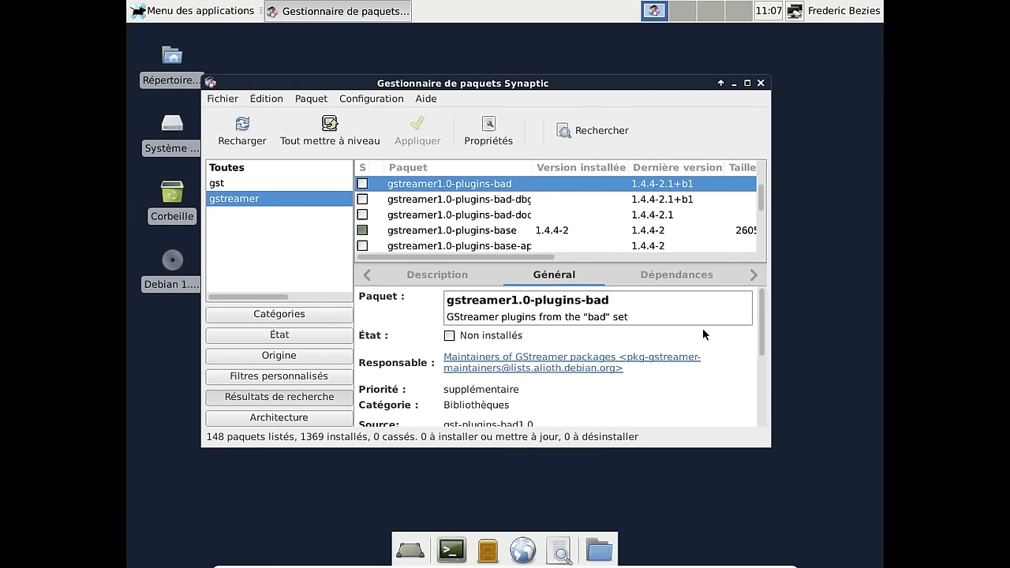
scroll(704, 326, "down", 3)
scroll(704, 325, "down", 1)
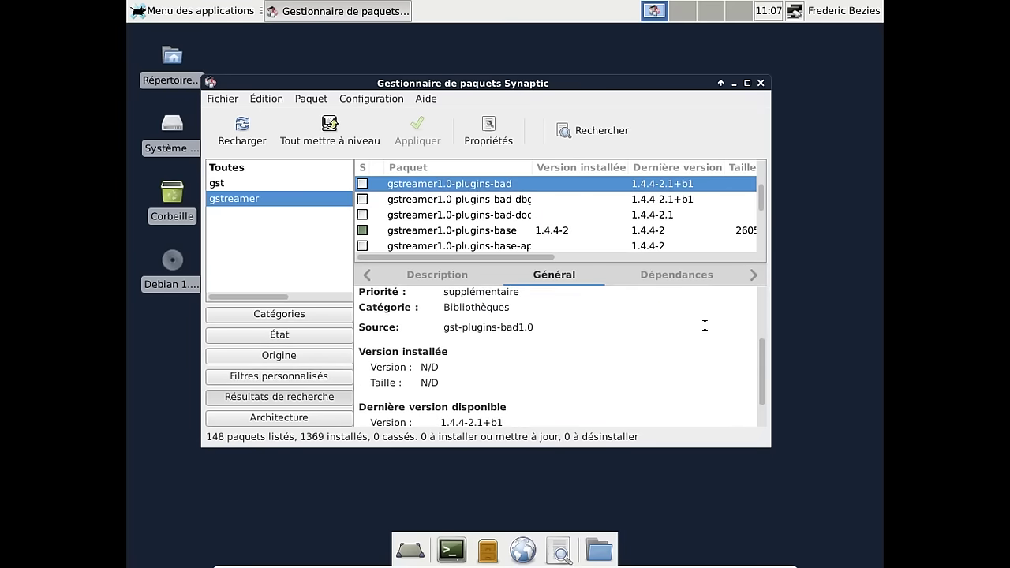
scroll(705, 325, "up", 4)
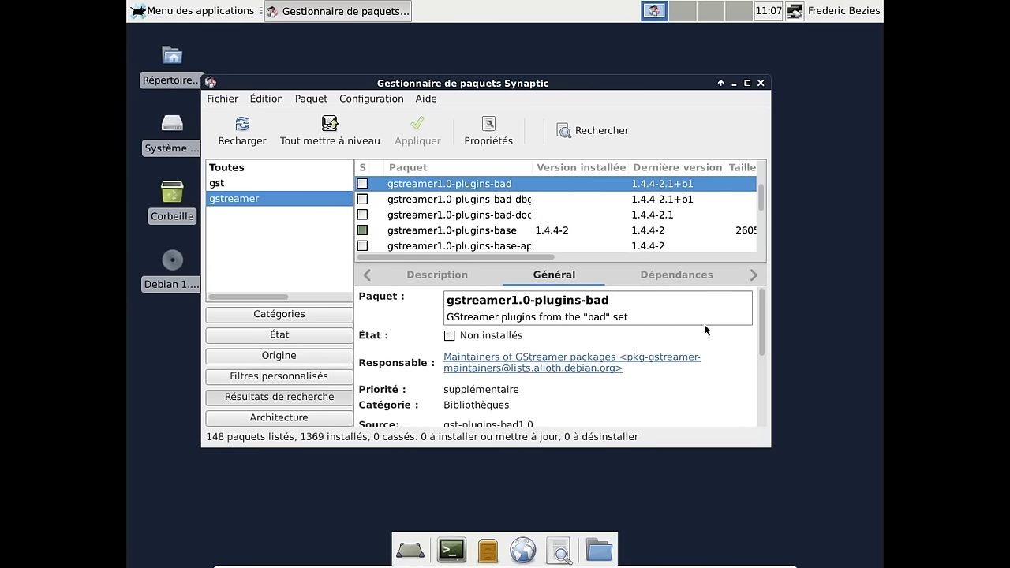
scroll(705, 325, "down", 5)
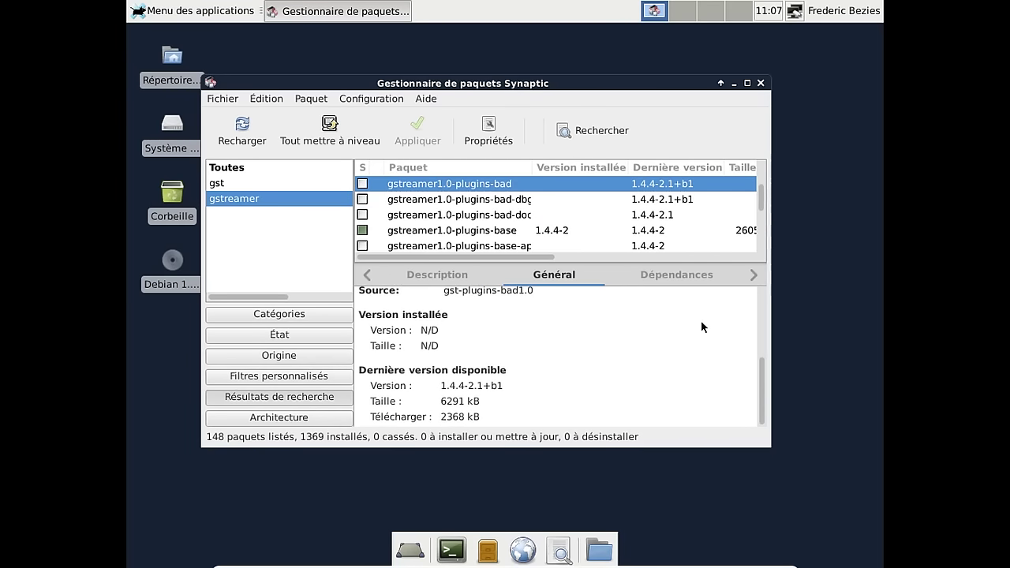
- View the description and the dependency list of gstreamer1.0-plugins-bad
scroll(702, 326, "up", 4)
left_click(440, 278)
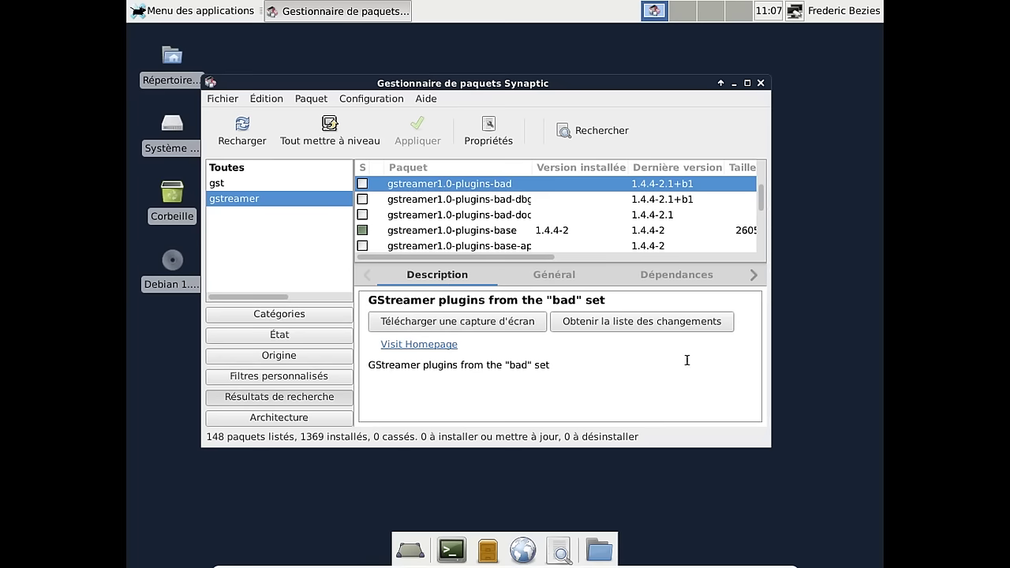
left_click(686, 276)
scroll(655, 328, "down", 2)
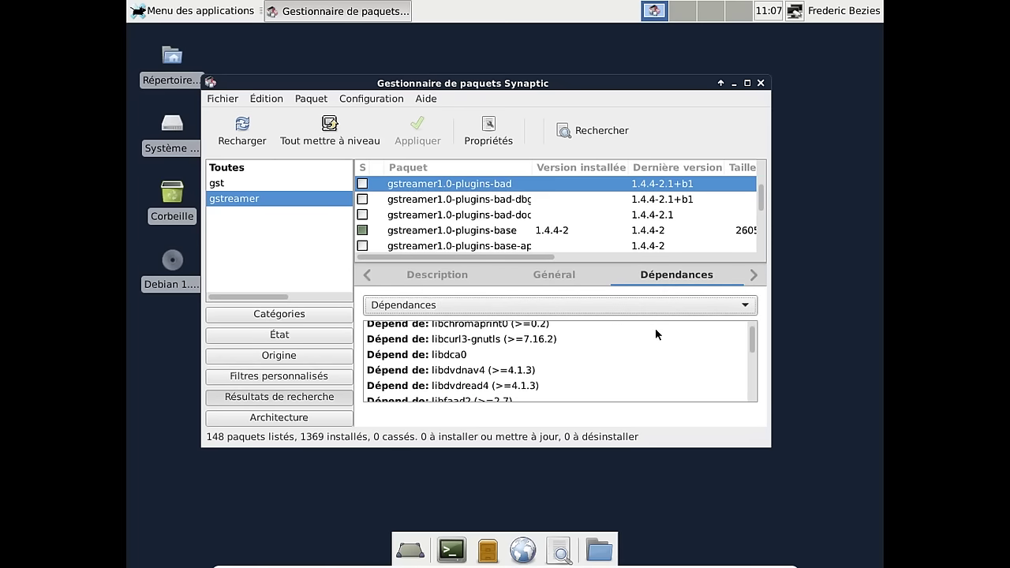
- Mark gstreamer1.0-plugins-bad for installation and accept the additional packages it requires
right_click(472, 189)
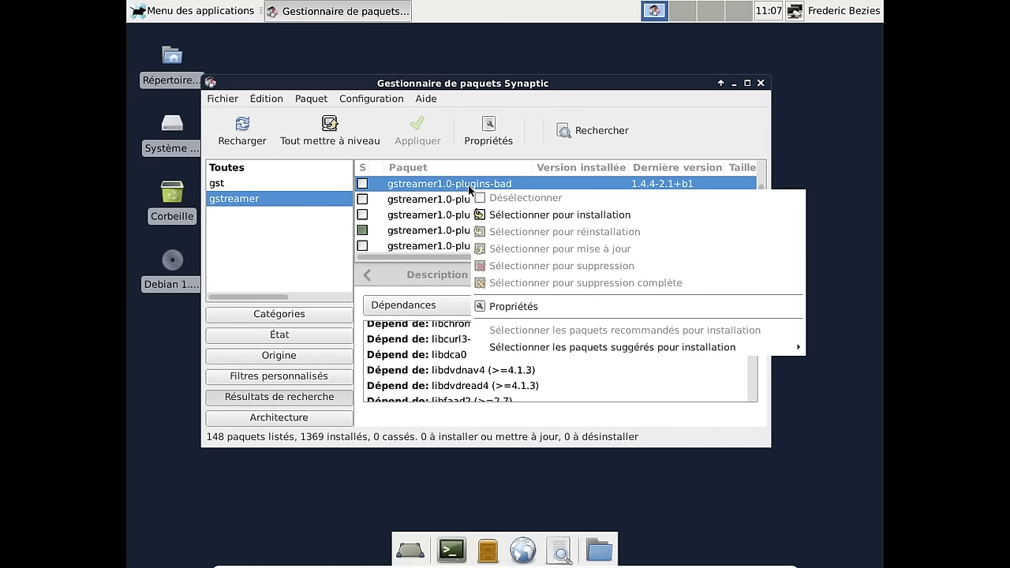
left_click(542, 220)
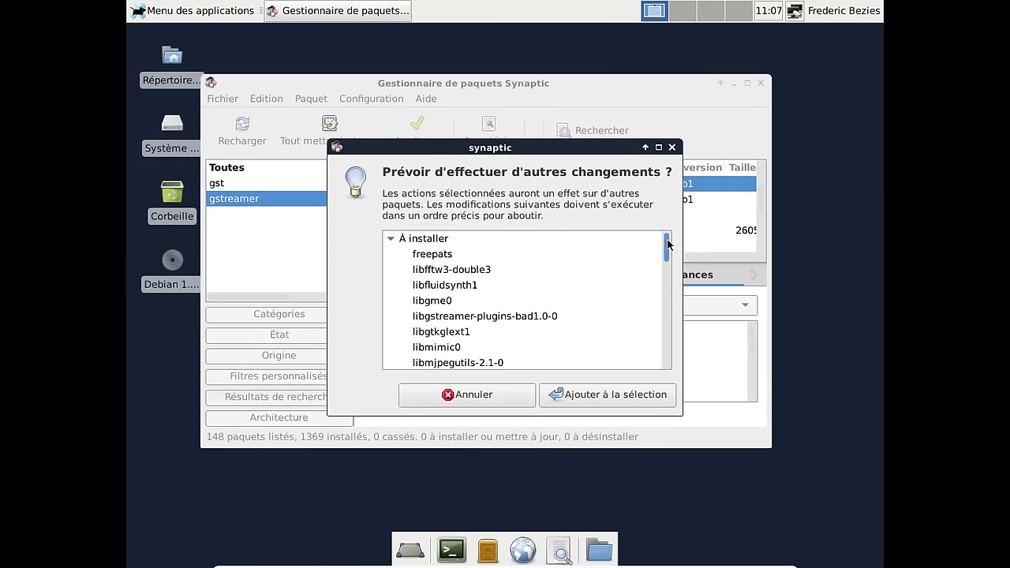
left_click_drag(667, 244, 677, 363)
left_click(652, 394)
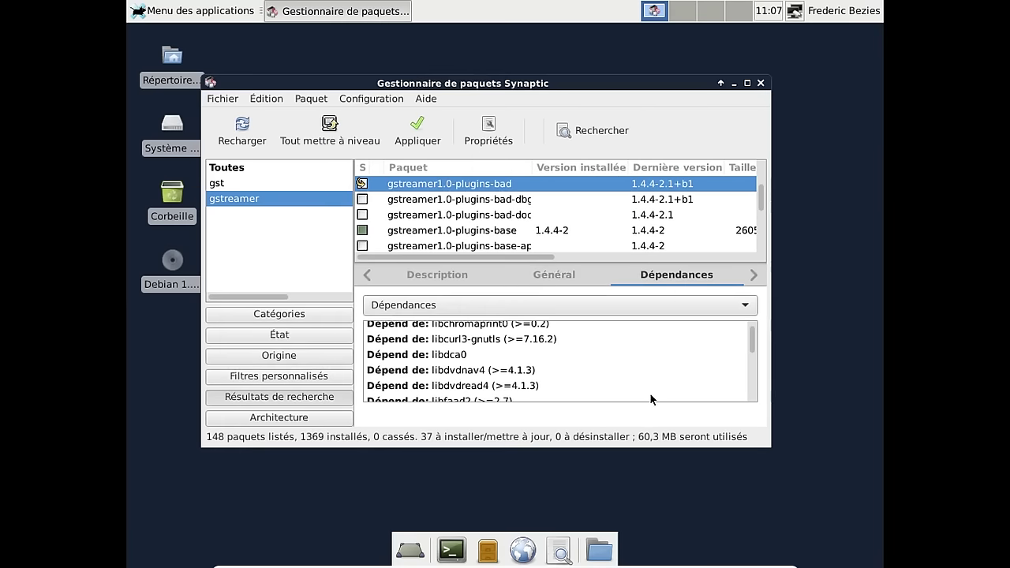
- Review the list and detailed information of the pending package installations and apply the changes
left_click(430, 145)
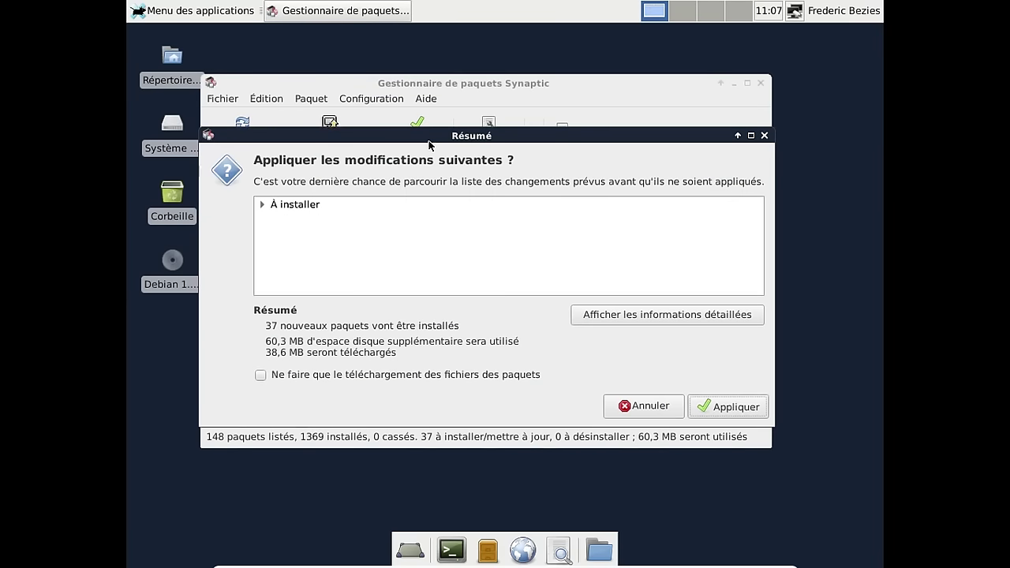
left_click(263, 206)
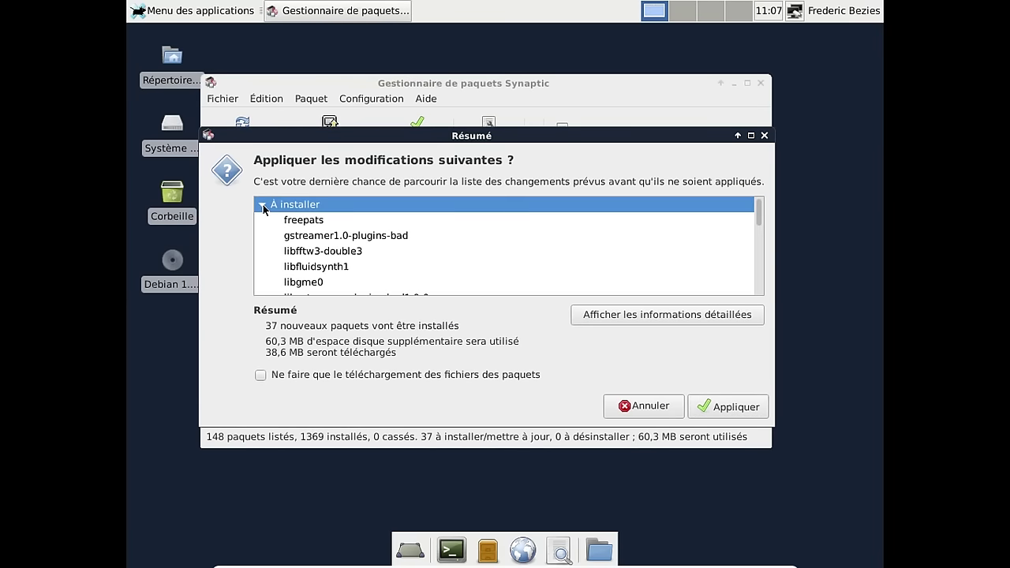
left_click(632, 317)
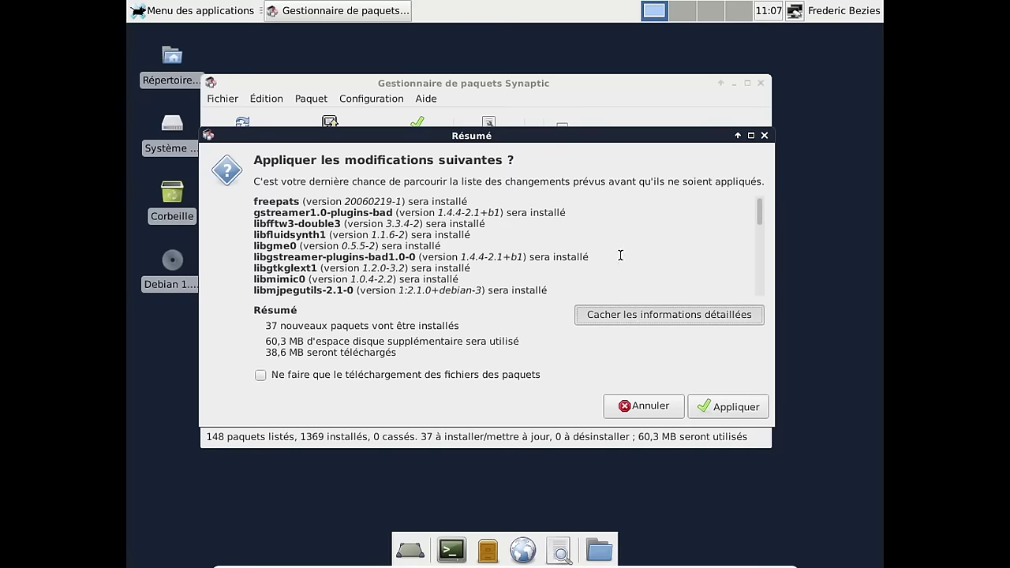
left_click(712, 411)
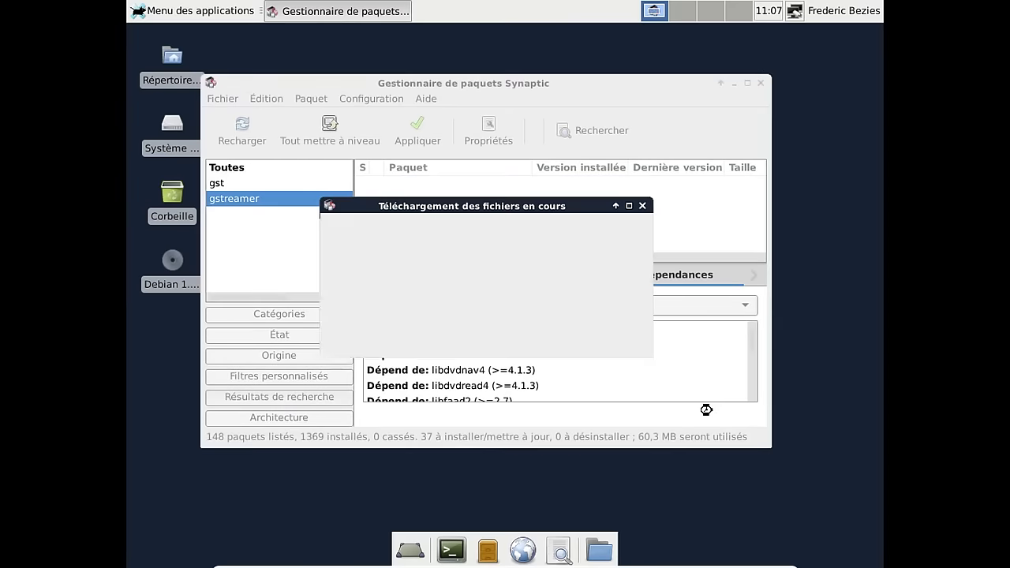
- Show the individual files being downloaded in a wider window and set the installation dialog to close automatically on success
left_click(422, 278)
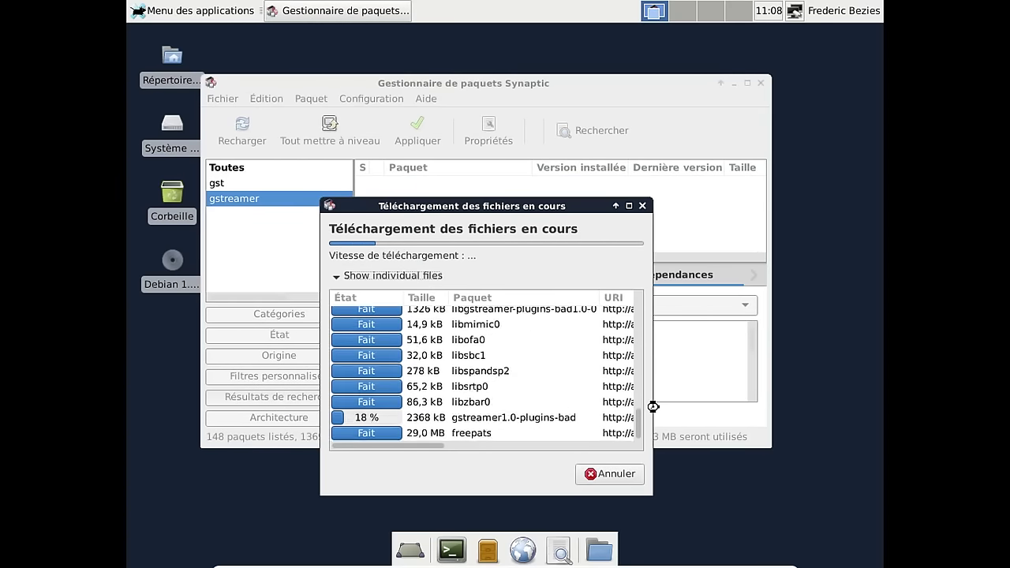
left_click_drag(655, 492, 857, 484)
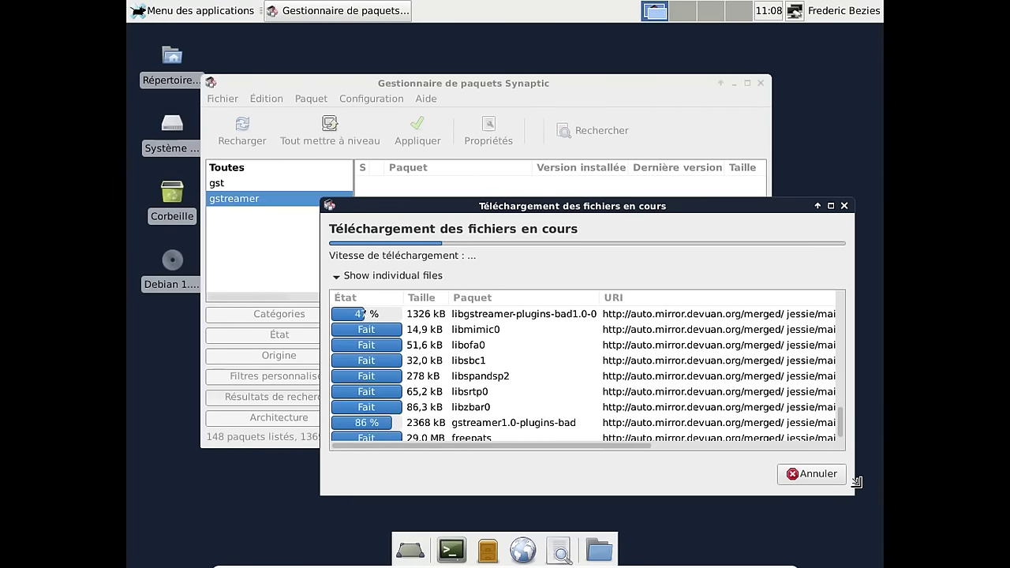
left_click_drag(651, 444, 561, 446)
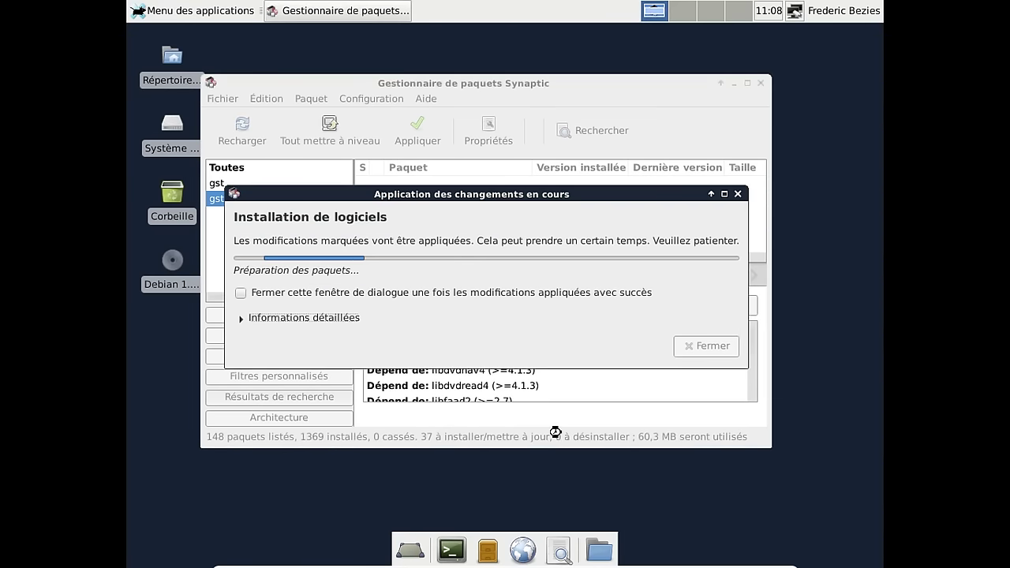
left_click(289, 294)
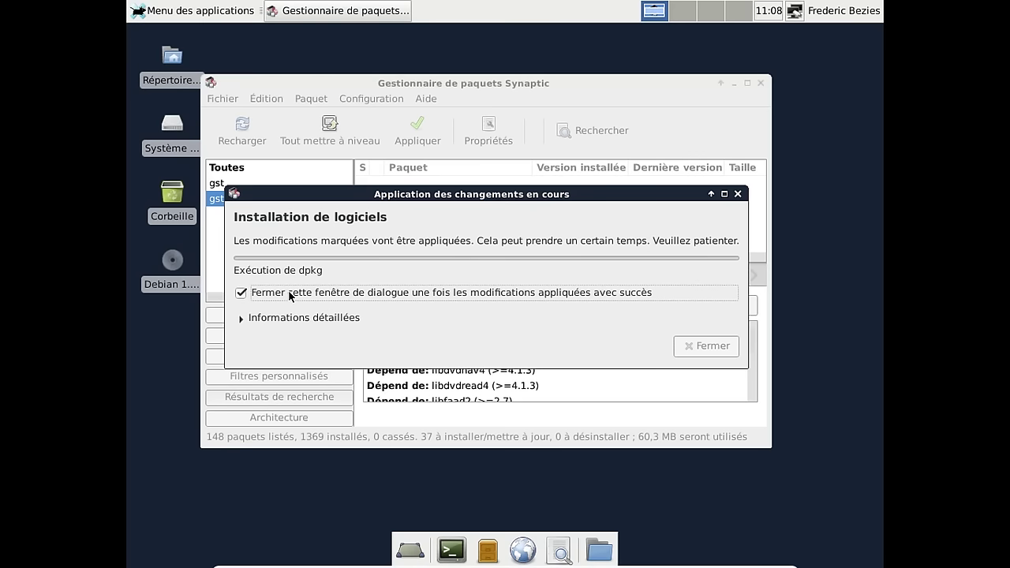
- Add the Audio Mixer item to the desktop's upper panel
right_click(610, 16)
mouse_move(685, 97)
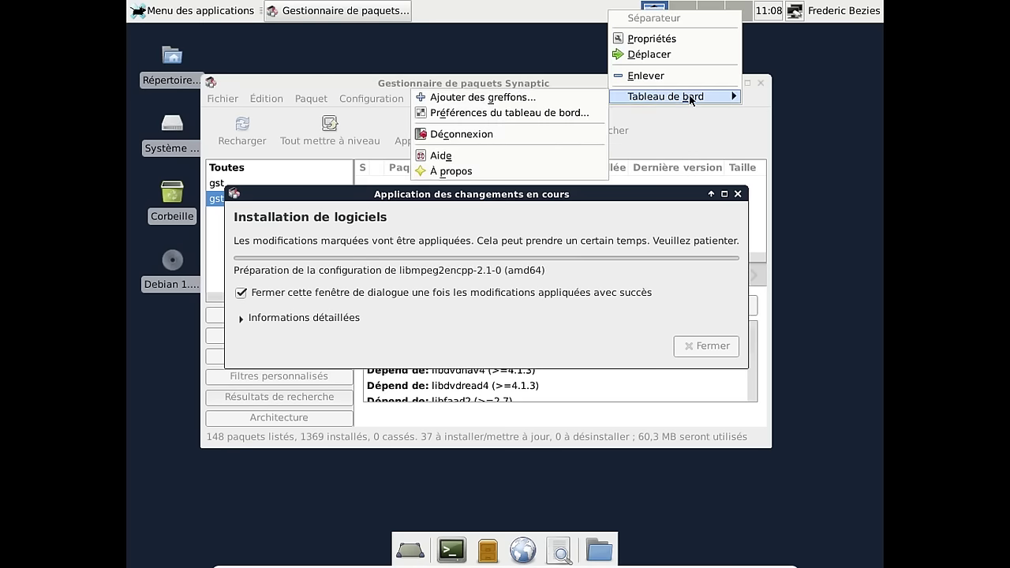
left_click(551, 100)
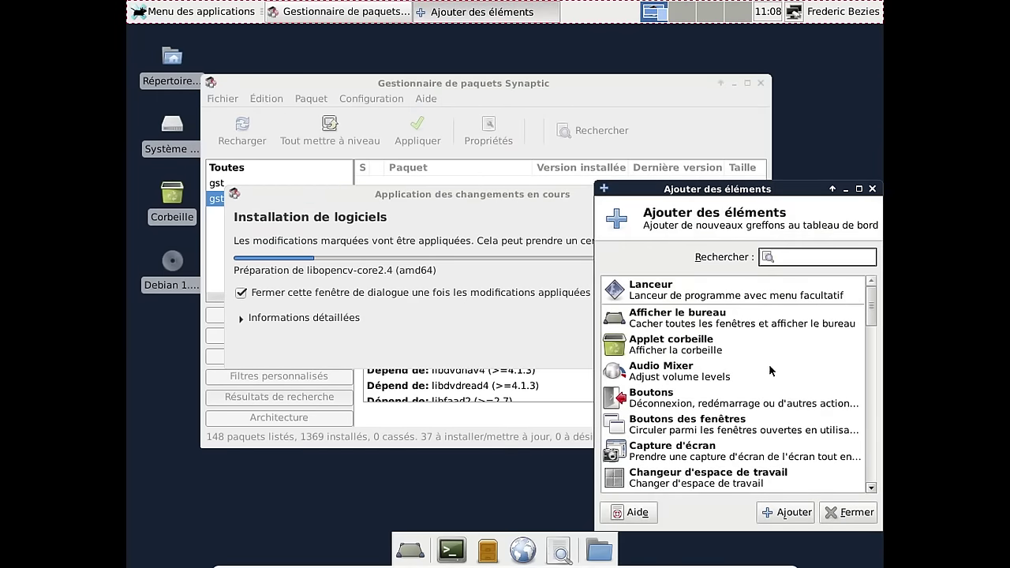
left_click(671, 371)
left_click(783, 515)
left_click(849, 512)
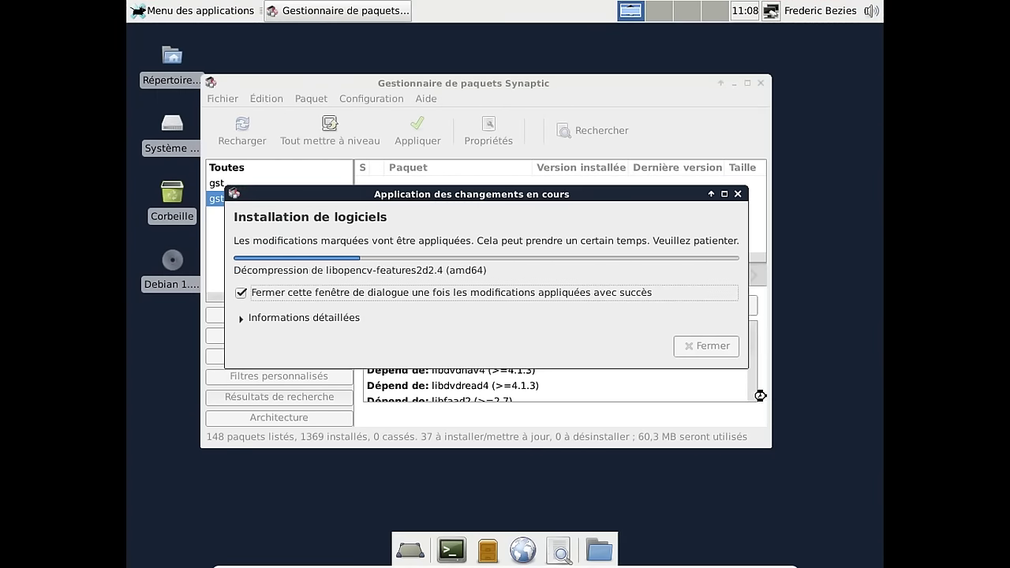
- Open the Audio Mixer panel item's properties to check its sound card and mixer track
left_click(872, 12)
right_click(872, 10)
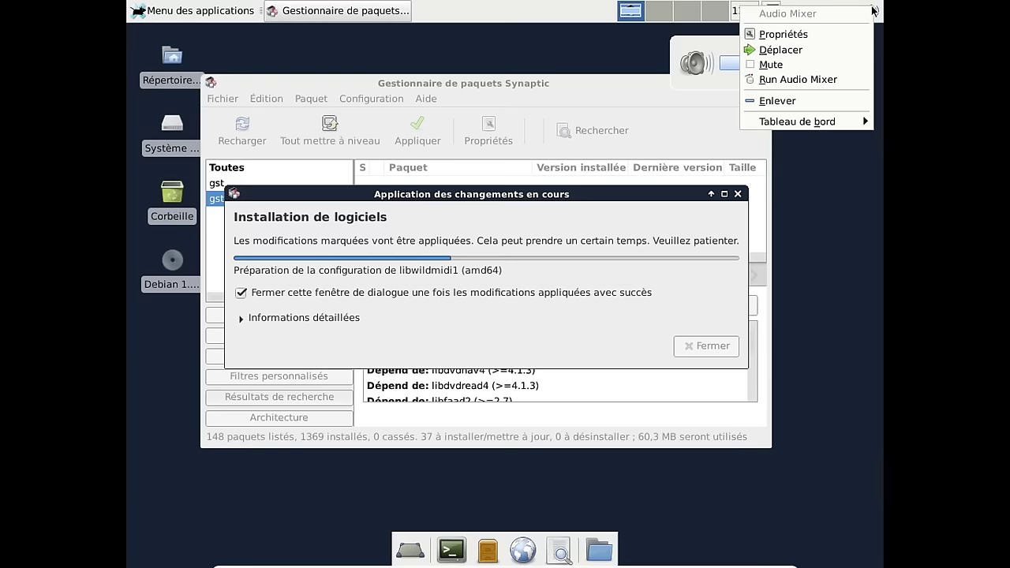
left_click(827, 31)
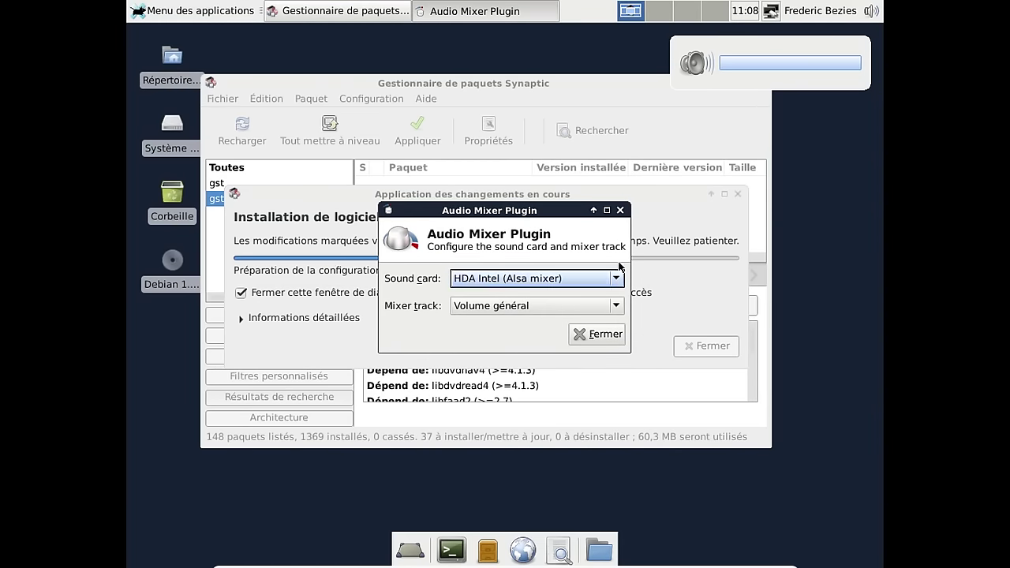
- Run the audio mixer in an enlarged window, inspect its switches and playback controls, and close it and the plugin's properties
right_click(872, 11)
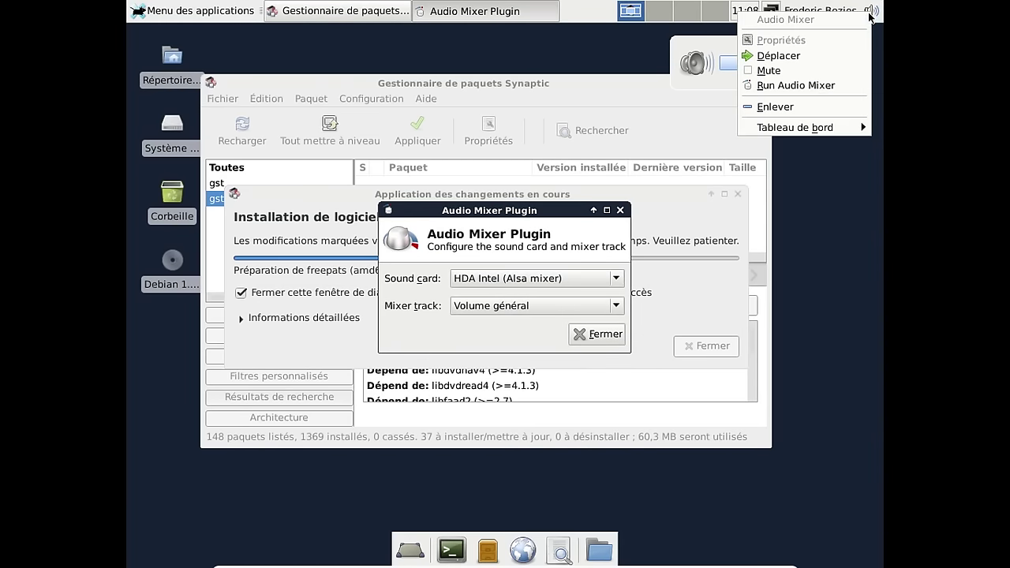
left_click(802, 84)
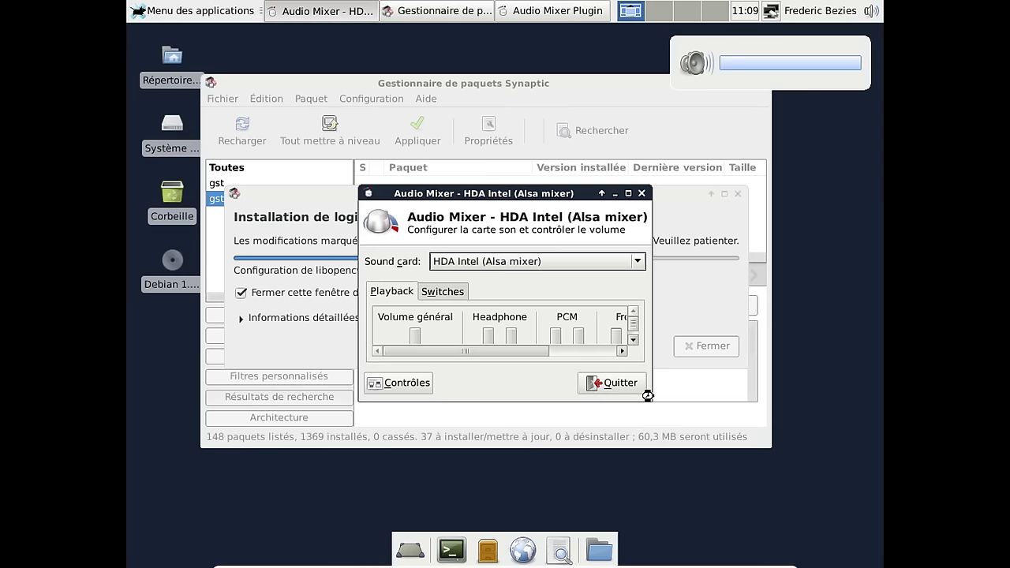
left_click_drag(514, 187, 387, 113)
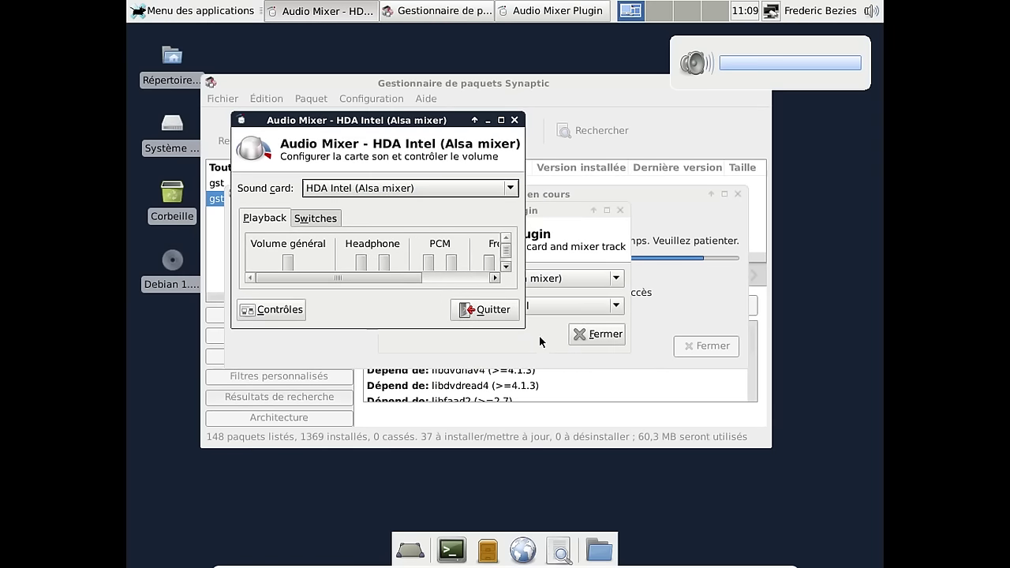
left_click_drag(519, 323, 789, 472)
left_click(337, 220)
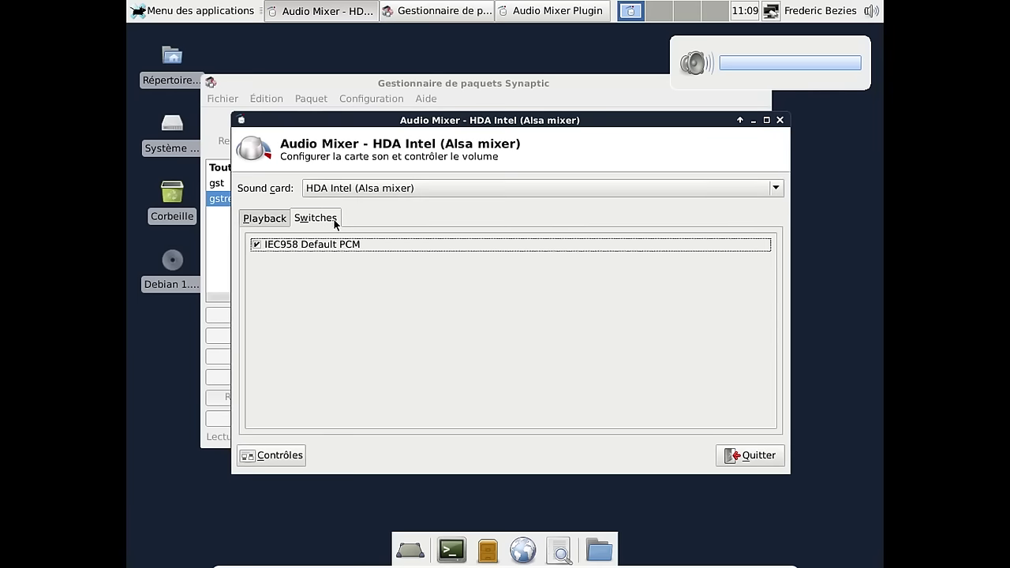
left_click(268, 218)
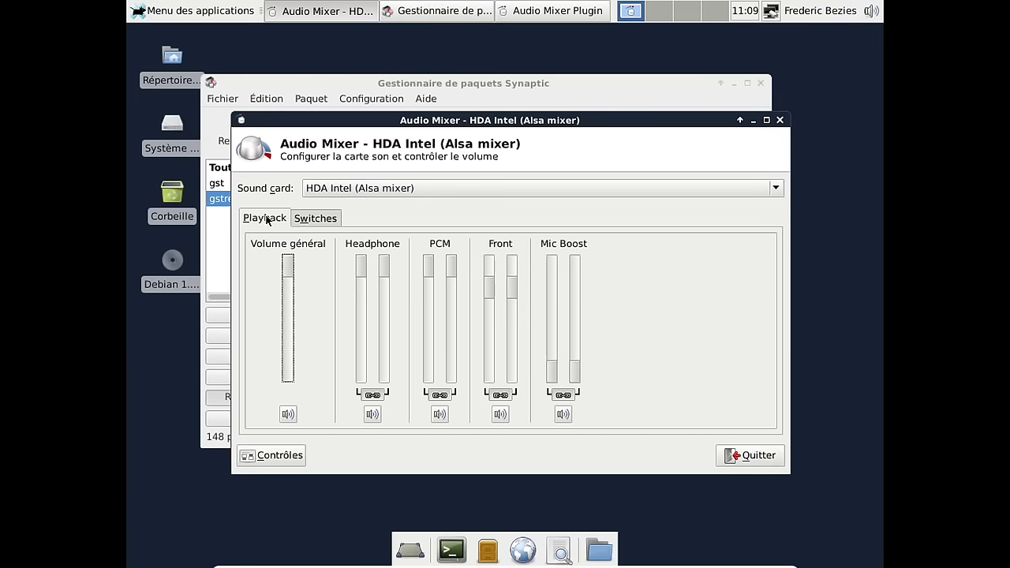
left_click(755, 464)
left_click(596, 335)
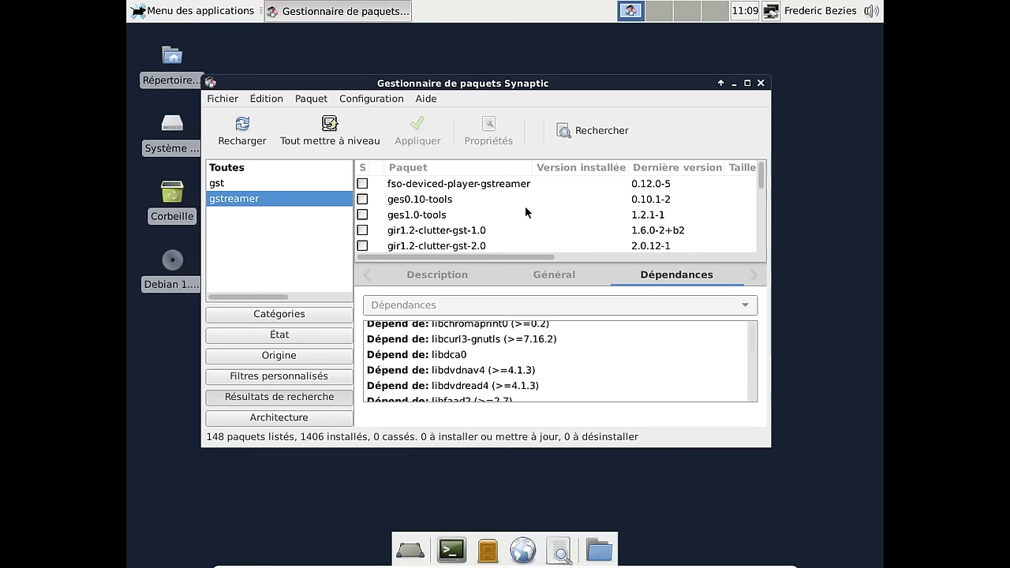
- Look through the gstreamer search results for the installed plugin packages and close Synaptic
scroll(762, 183, "down", 10)
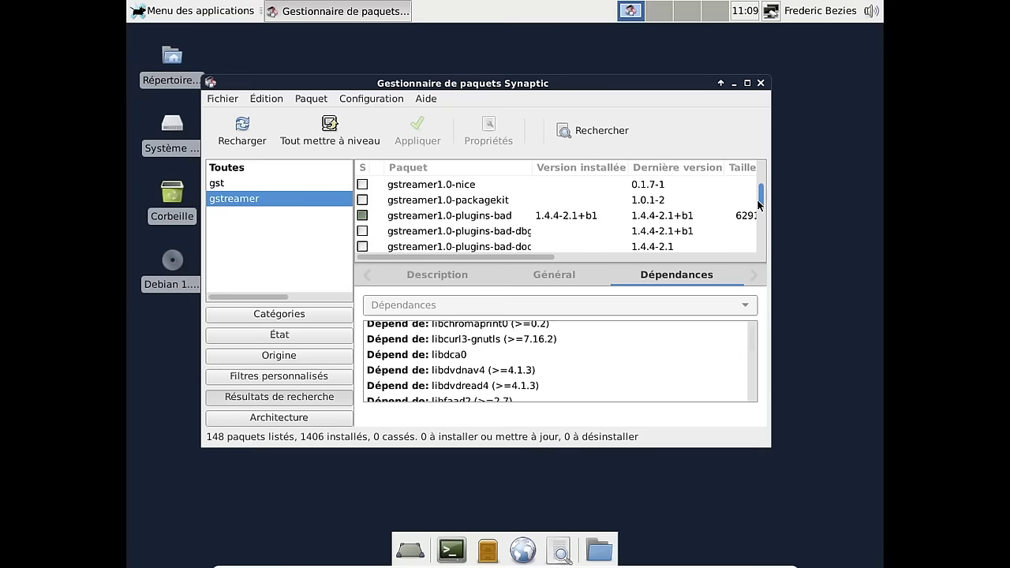
scroll(555, 204, "down", 5)
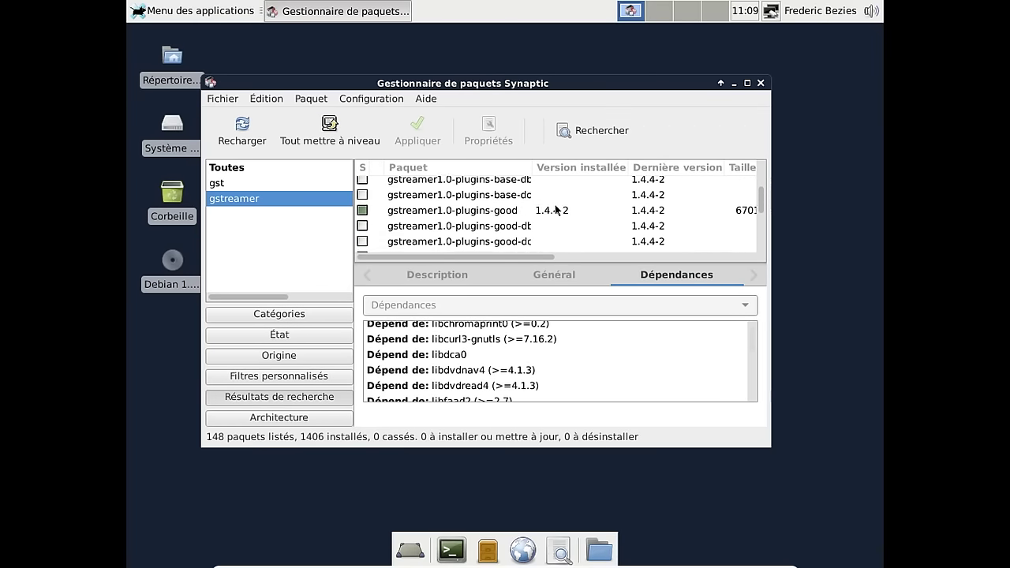
scroll(554, 208, "down", 3)
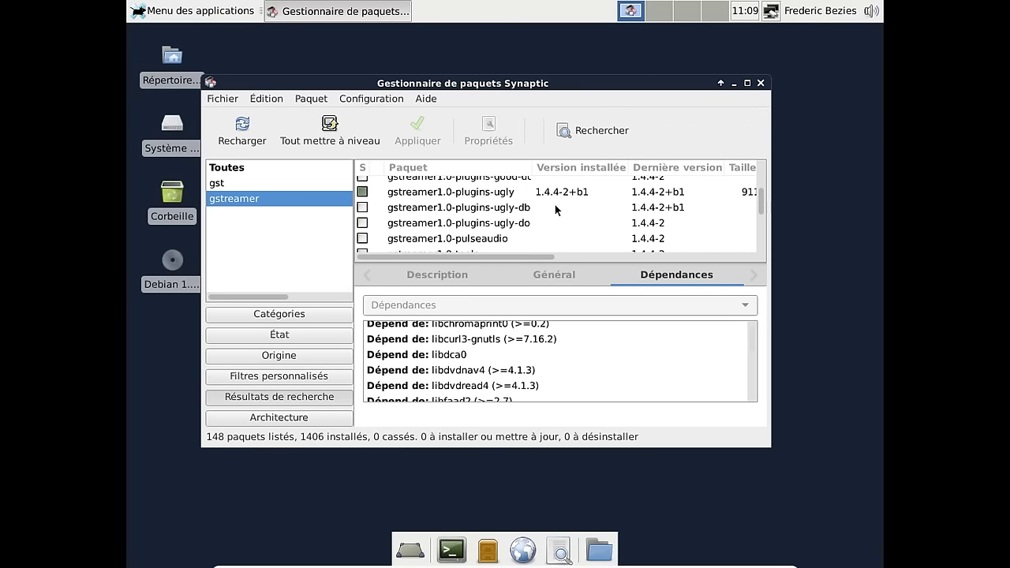
scroll(555, 205, "down", 4)
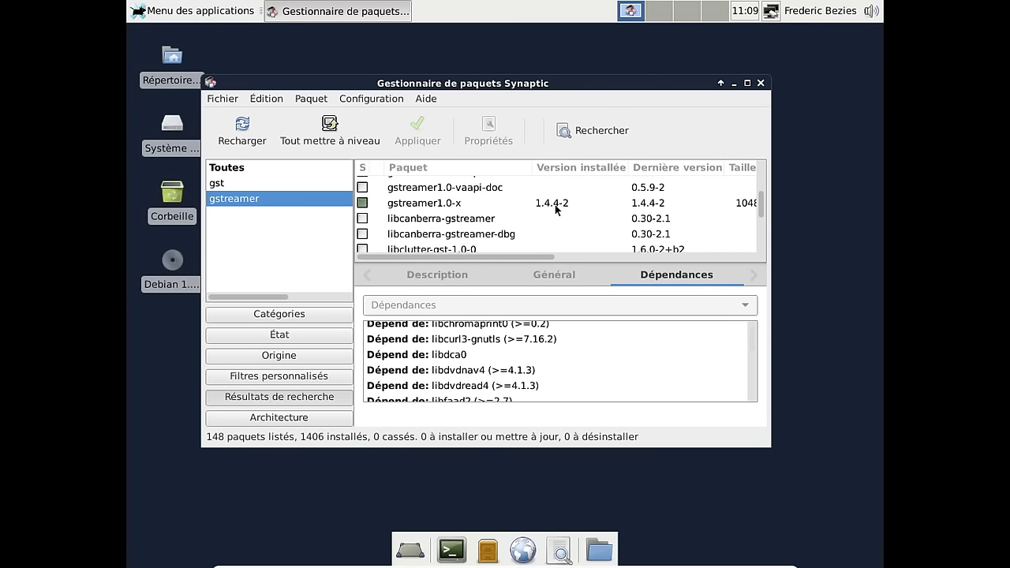
scroll(554, 204, "down", 4)
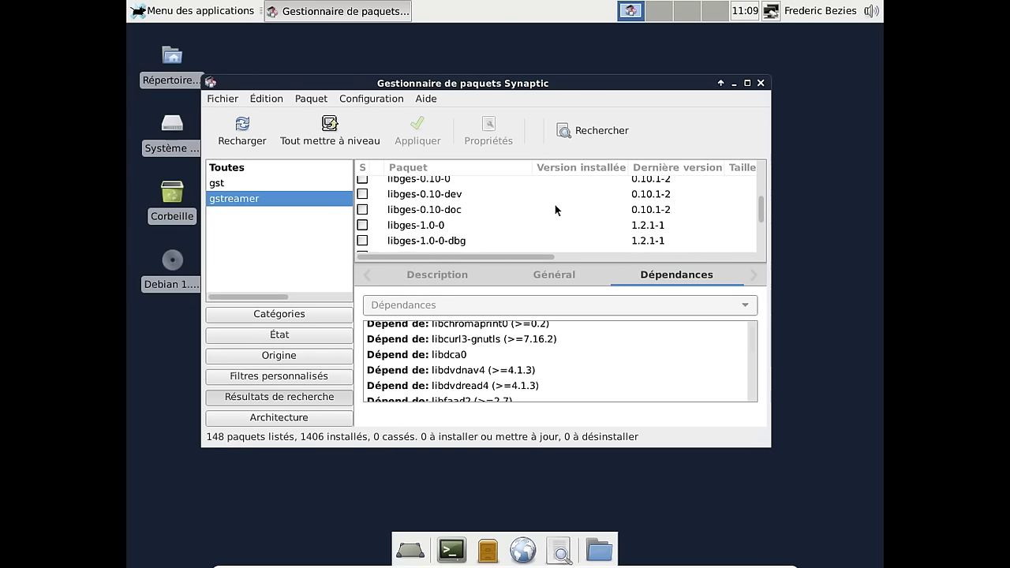
left_click(756, 83)
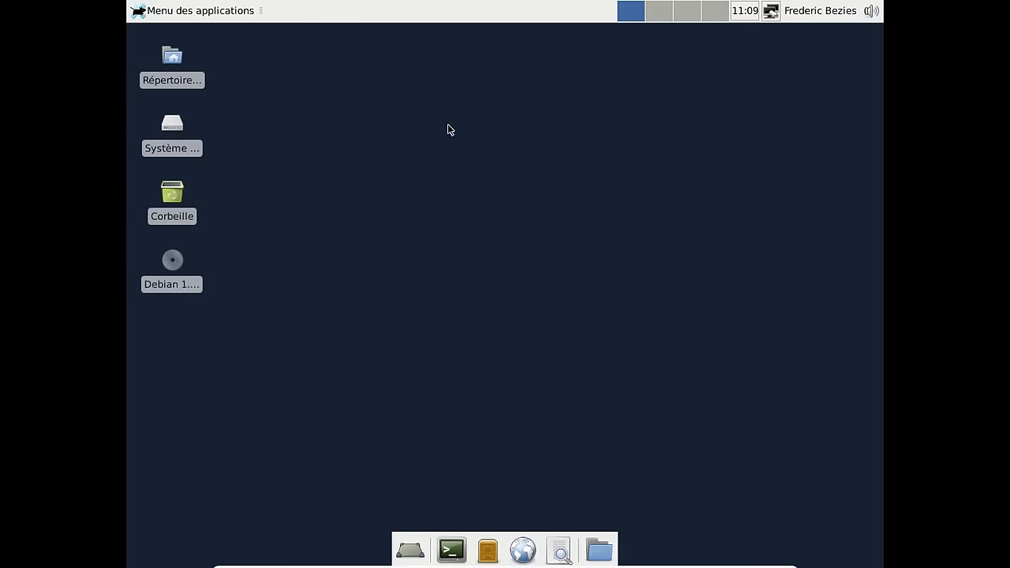
- Launch Firefox ESR and close the Mozilla privacy page, keeping only the start page
left_click(197, 11)
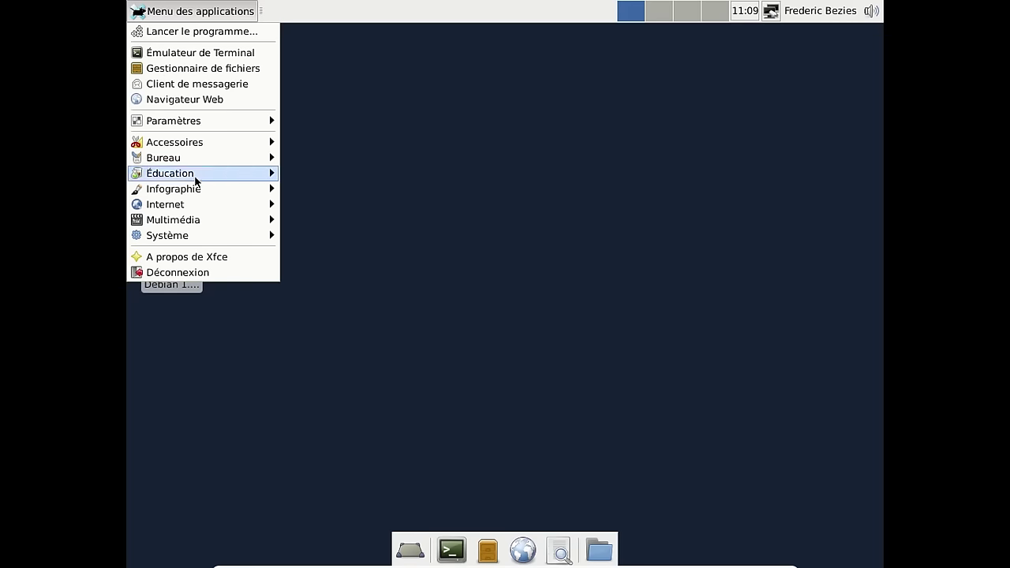
mouse_move(202, 204)
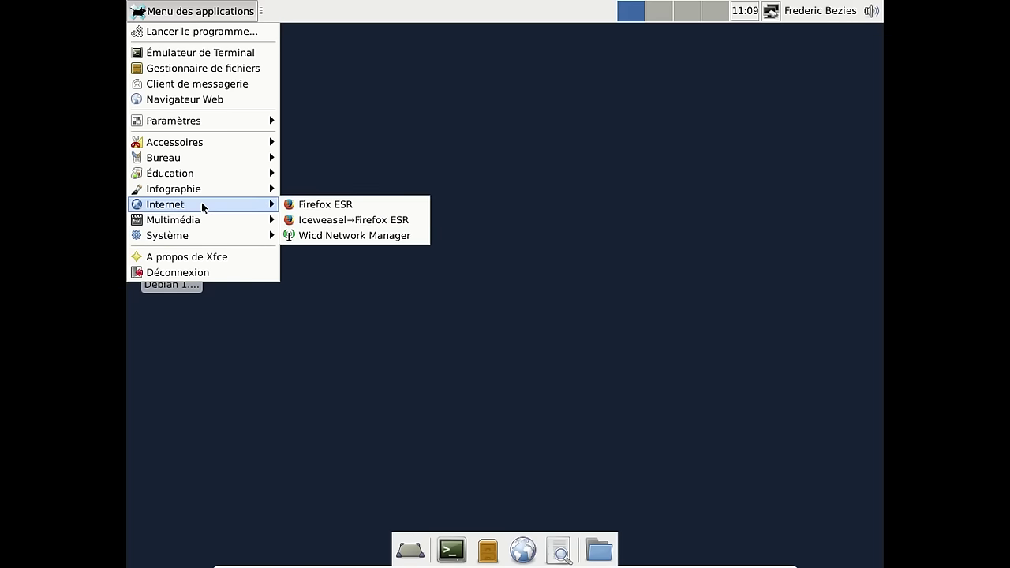
left_click(362, 207)
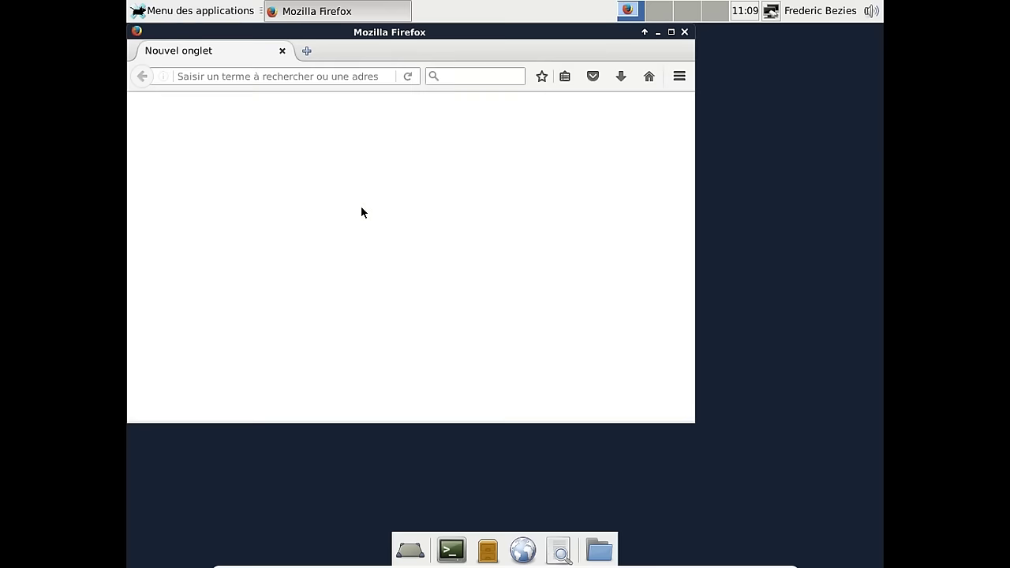
left_click(282, 52)
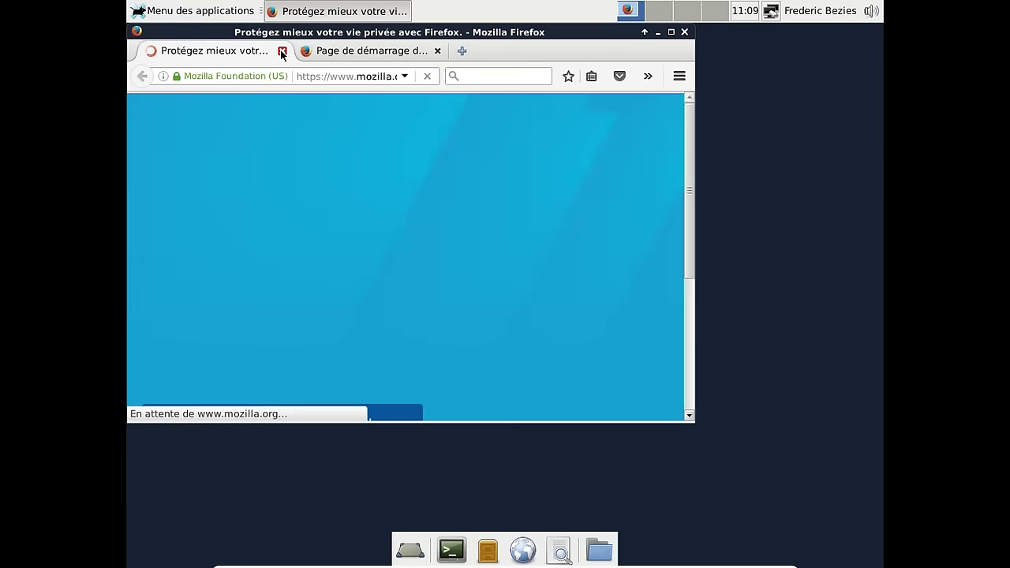
left_click(281, 52)
- Open youtube.com in the current tab and enlarge the browser window to show more of the page
left_click(268, 76)
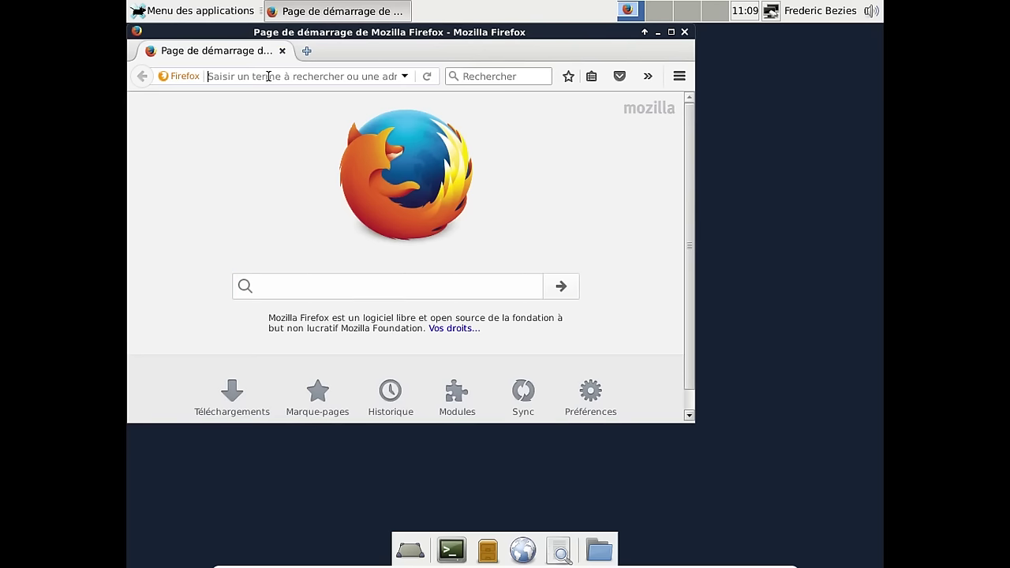
type("youtube.com")
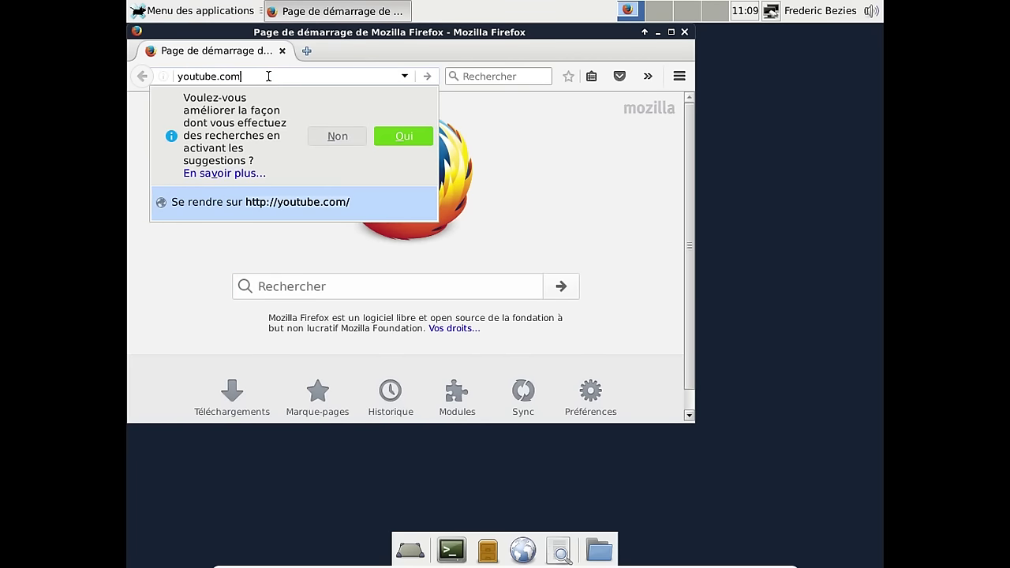
key("Return")
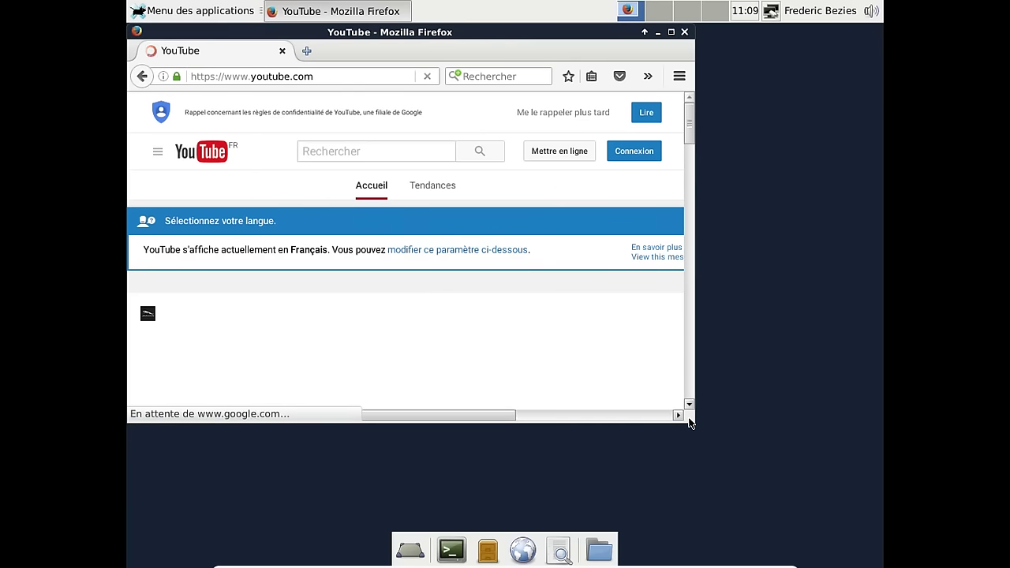
left_click_drag(696, 425, 797, 507)
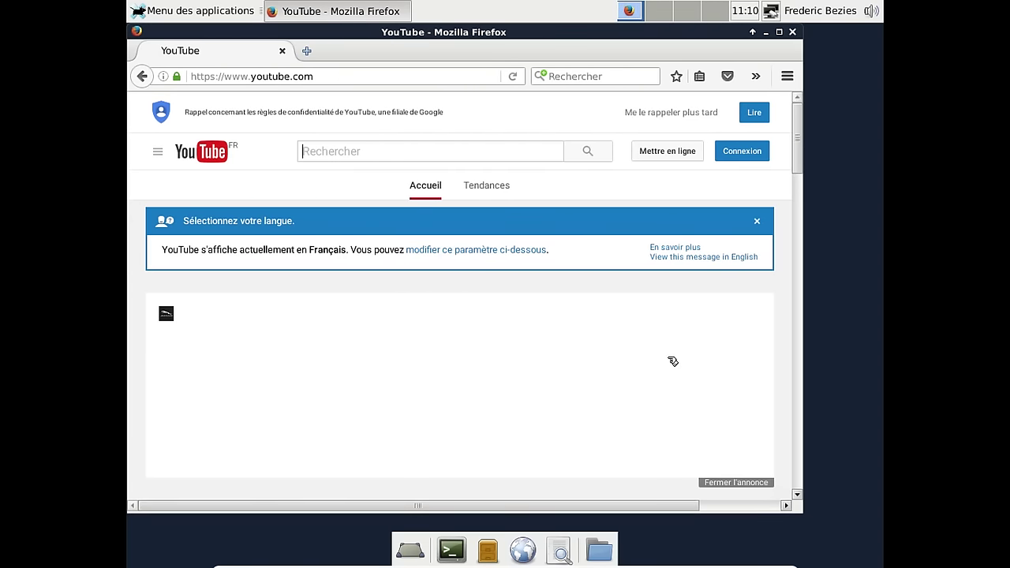
- Look through the recommended and trending videos on the YouTube home page down to the footer
scroll(695, 426, "down", 3)
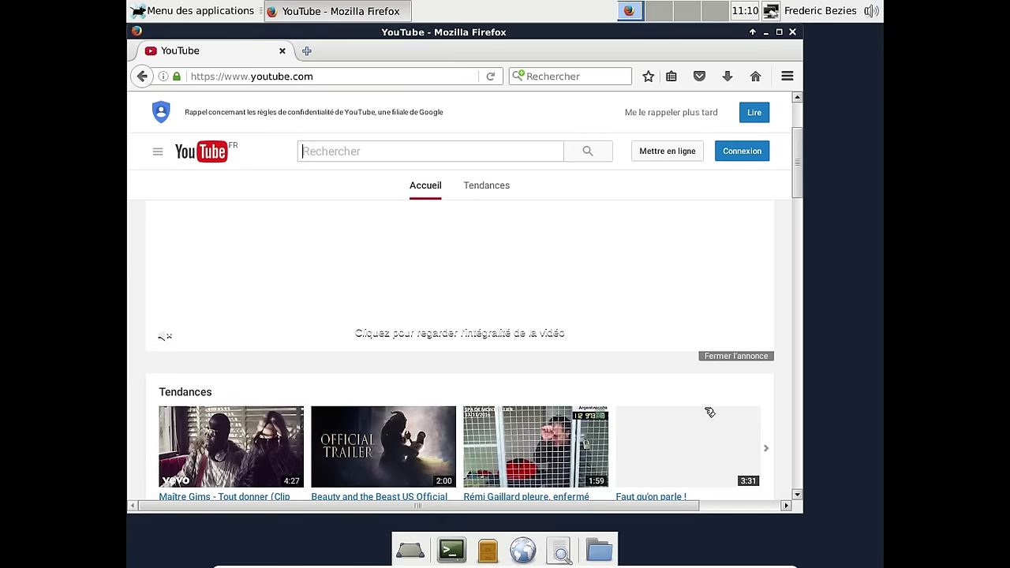
scroll(709, 412, "down", 2)
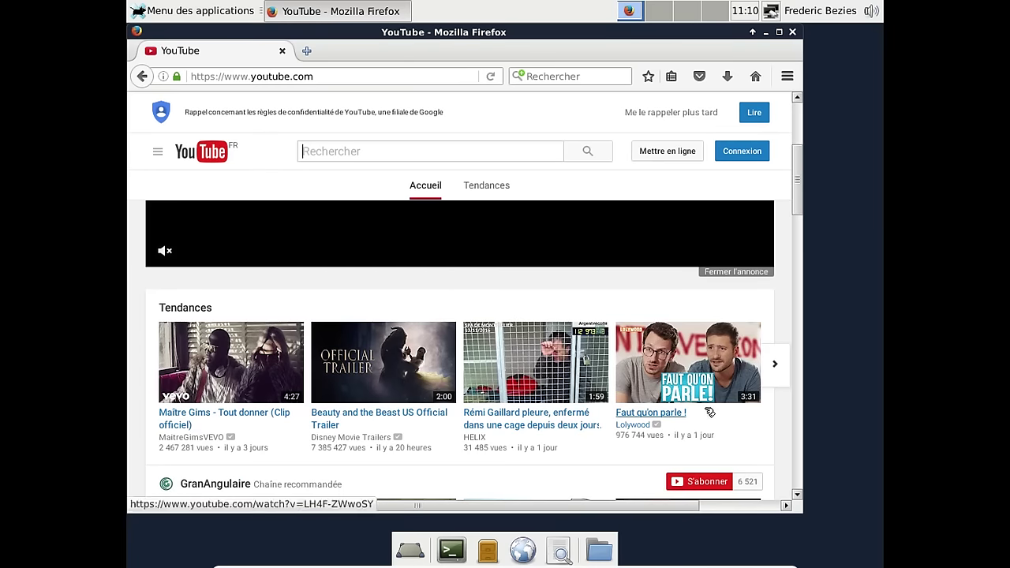
scroll(709, 412, "down", 3)
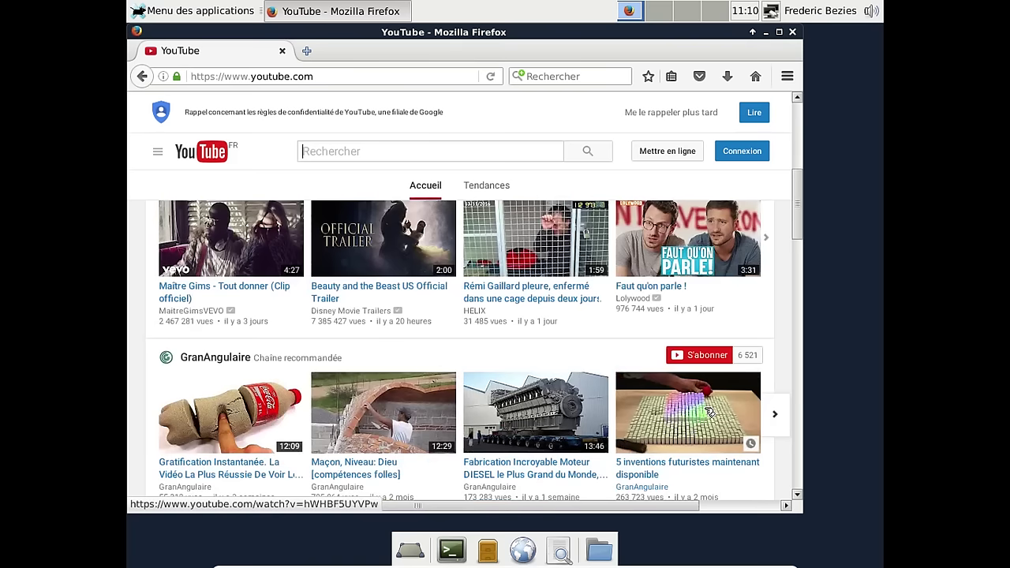
scroll(710, 412, "down", 3)
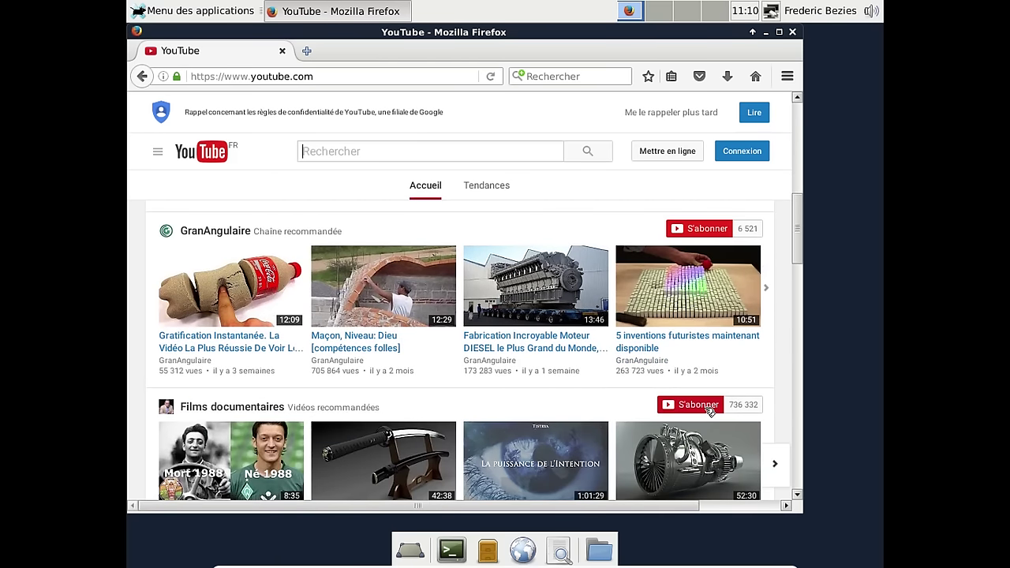
scroll(710, 412, "down", 2)
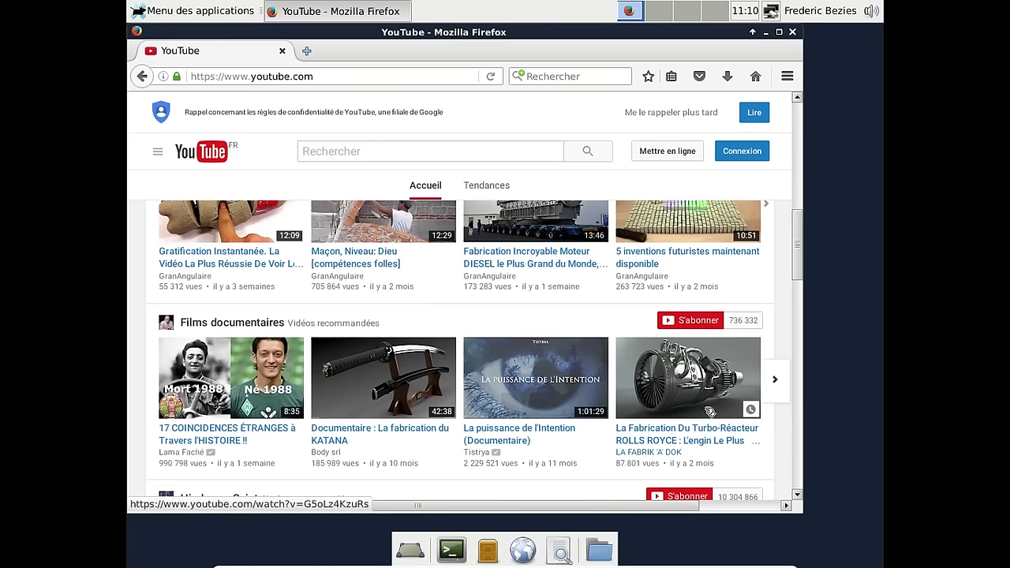
scroll(709, 412, "down", 1)
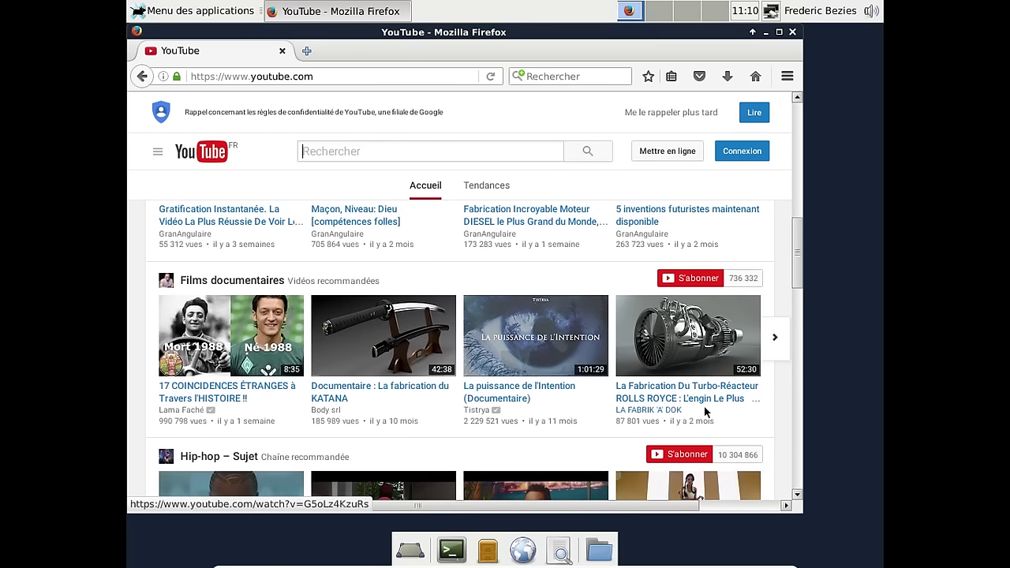
scroll(710, 412, "down", 2)
left_click(704, 406)
scroll(704, 406, "down", 2)
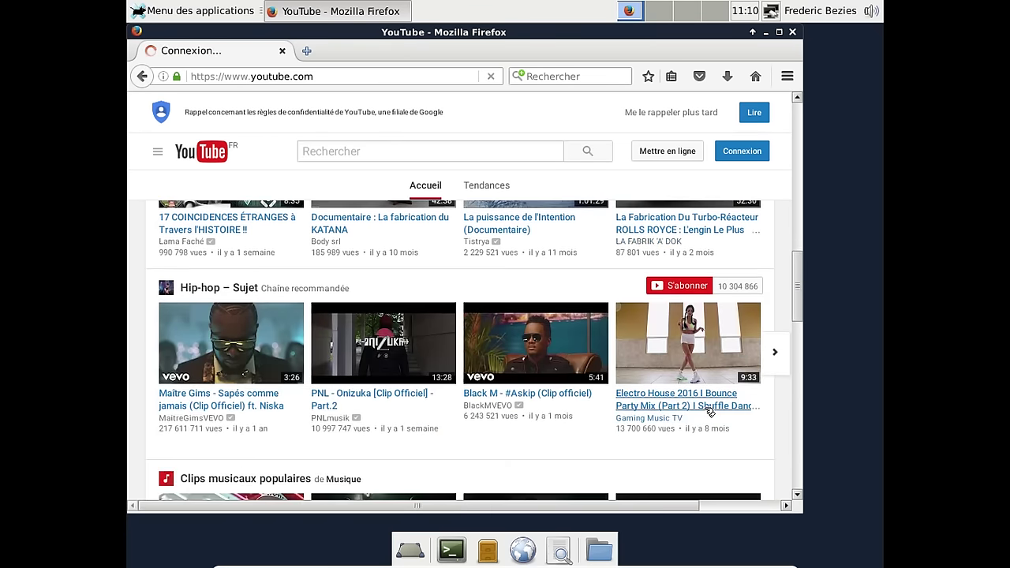
scroll(710, 411, "down", 3)
scroll(709, 411, "down", 3)
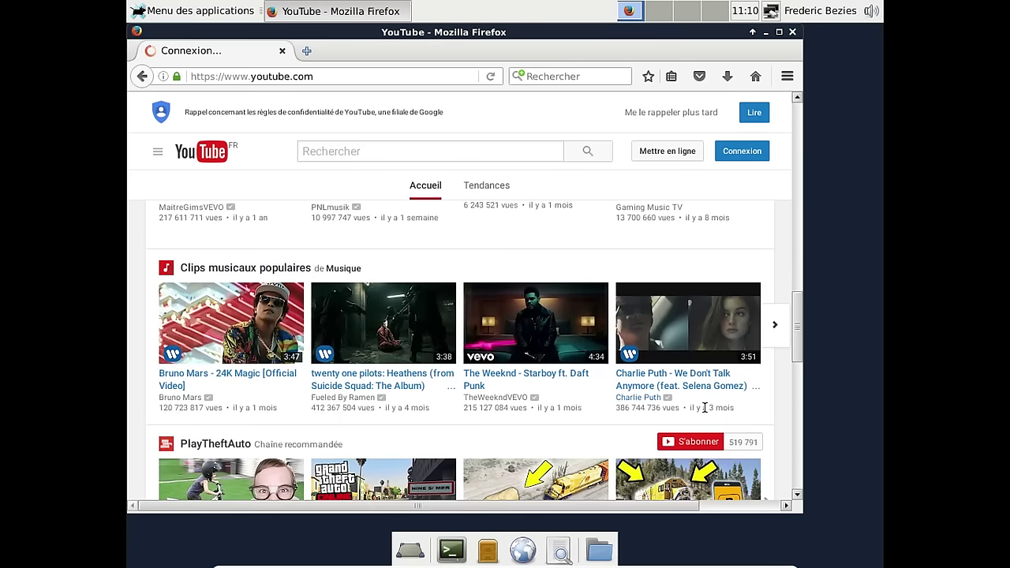
scroll(709, 411, "down", 4)
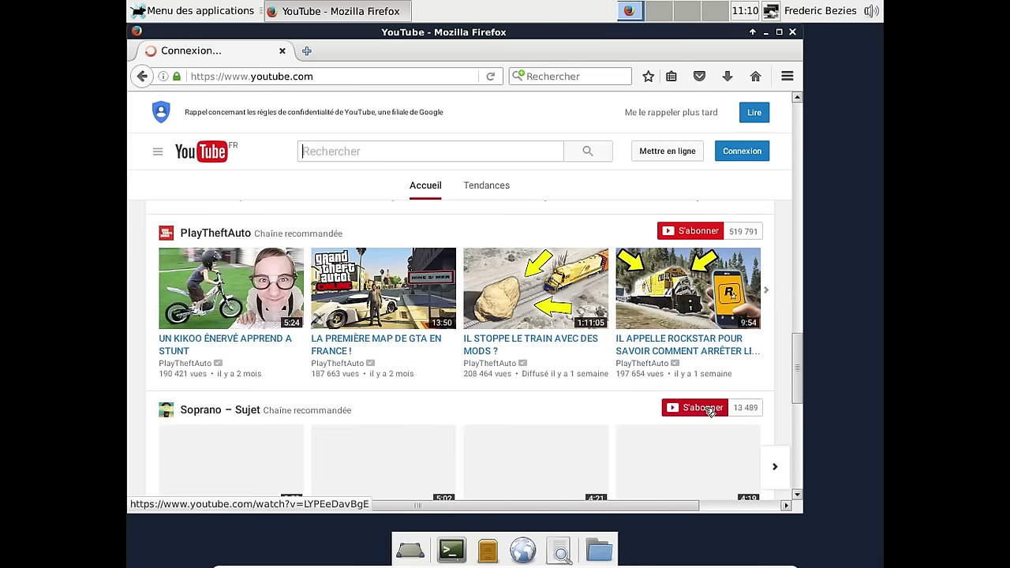
scroll(710, 411, "down", 2)
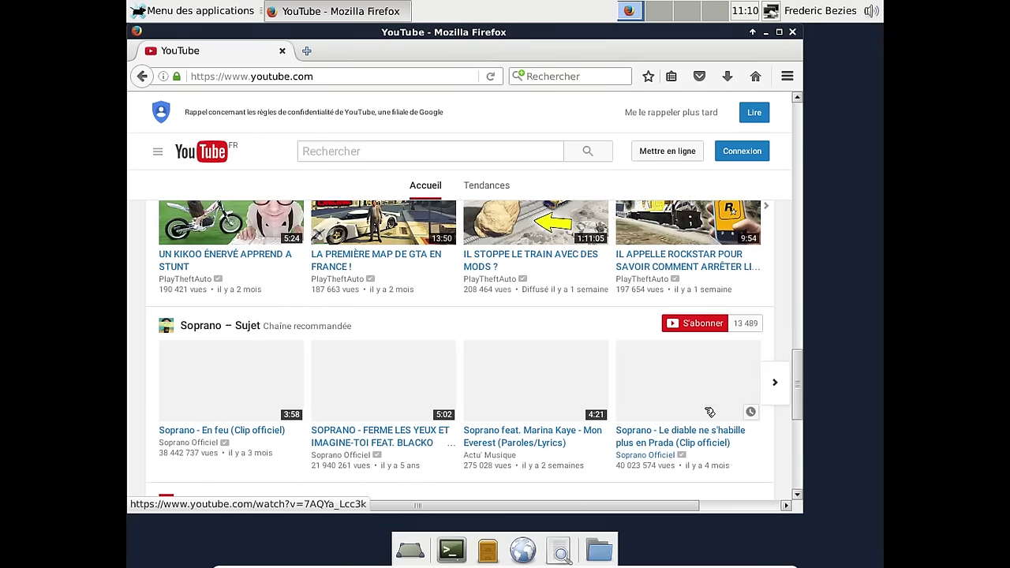
scroll(709, 411, "down", 5)
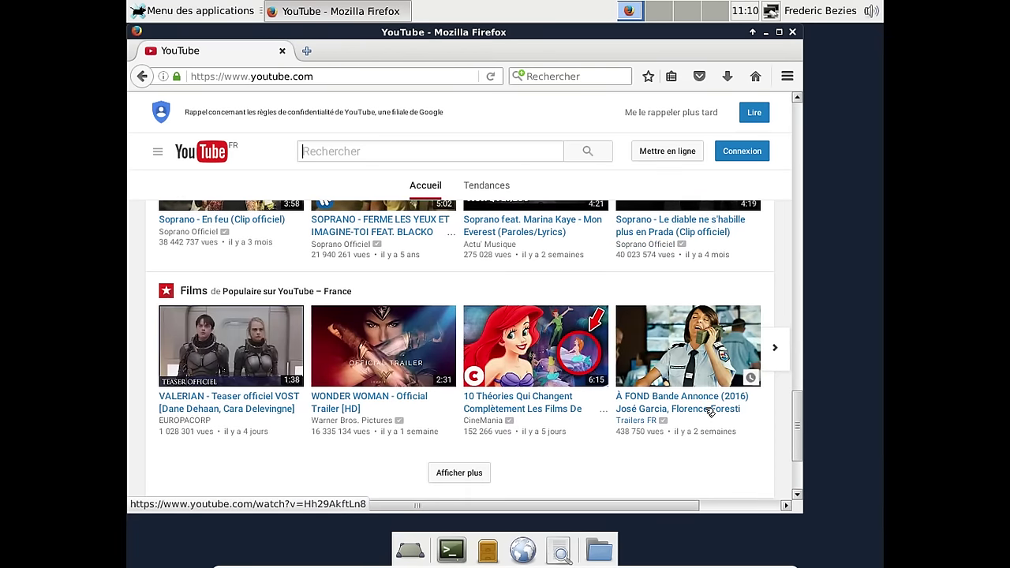
scroll(708, 410, "down", 3)
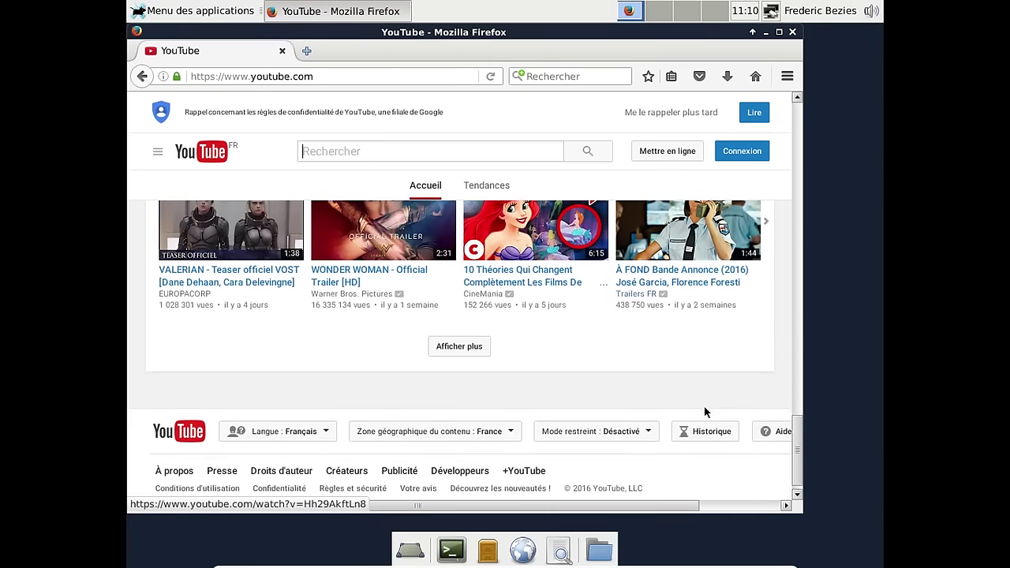
- Play the "À FOND Bande Annonce (2016)" video from the Films section, pause the playback and close Firefox
scroll(704, 406, "up", 3)
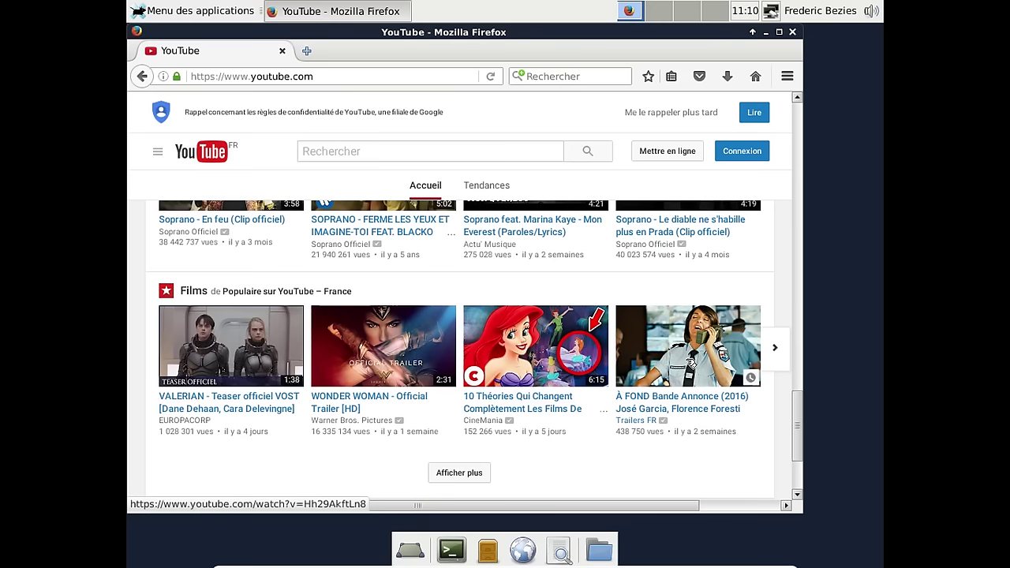
left_click(690, 362)
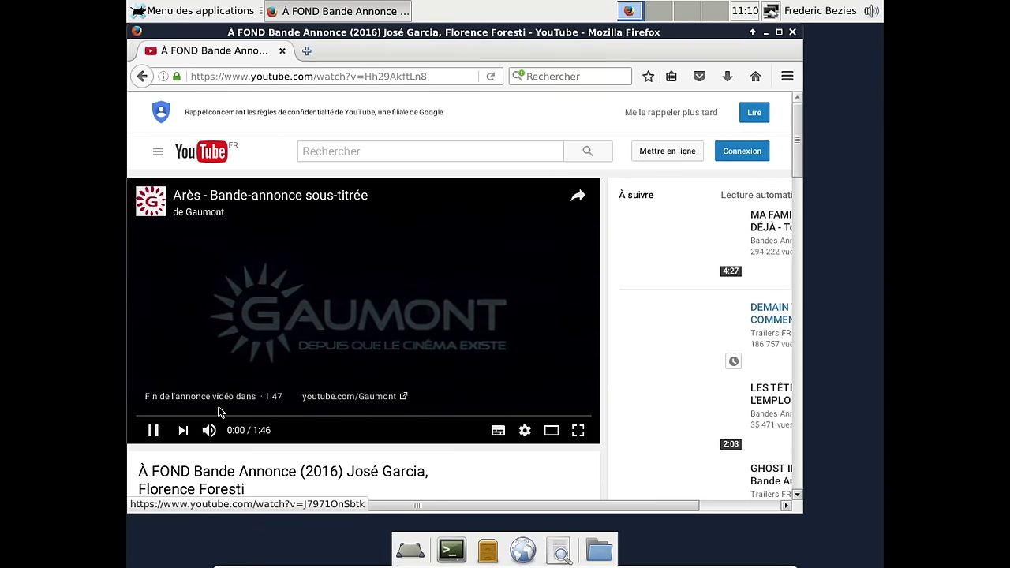
left_click(152, 431)
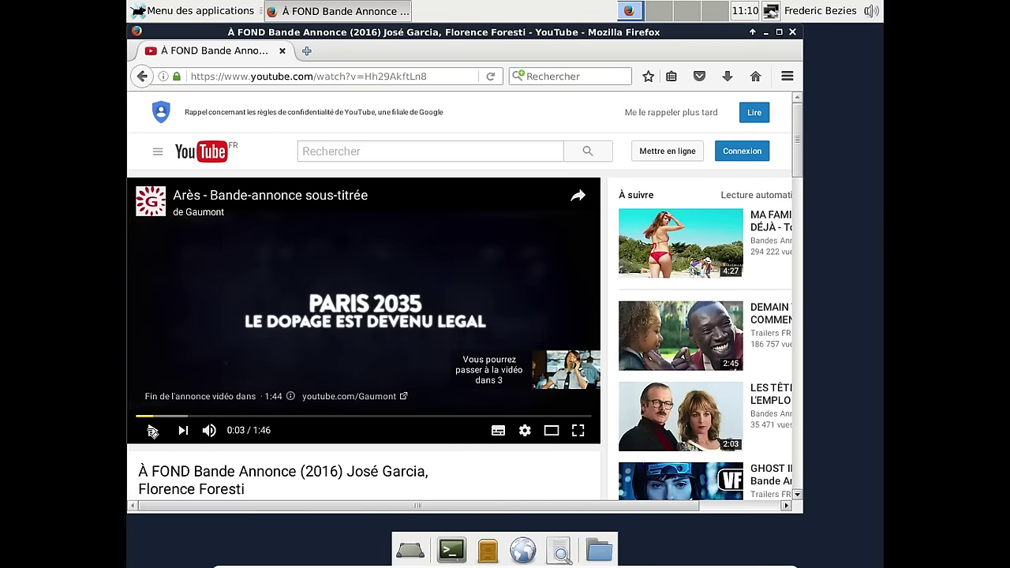
left_click(792, 33)
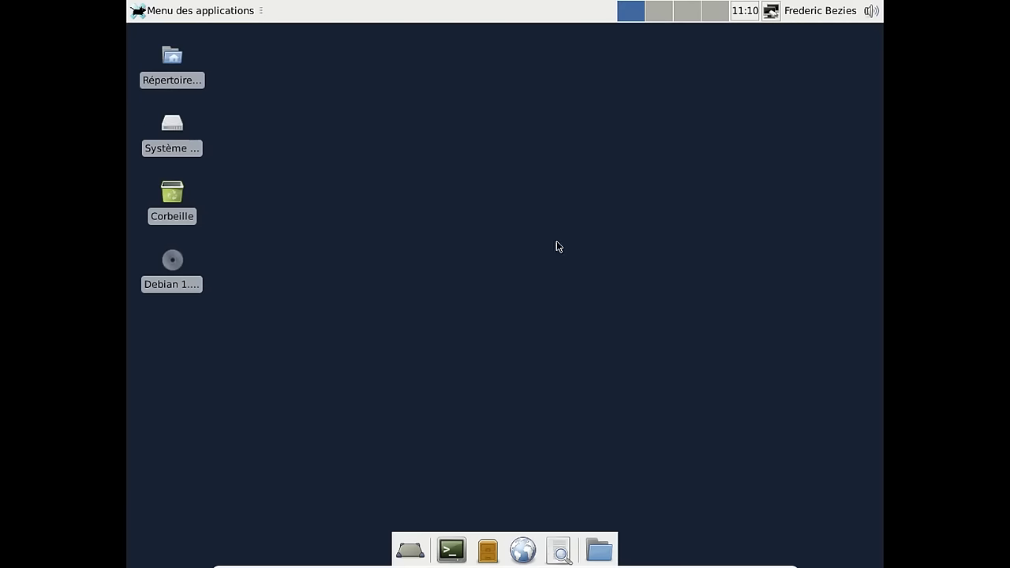
- Launch LibreOffice Writer from the office applications
left_click(187, 11)
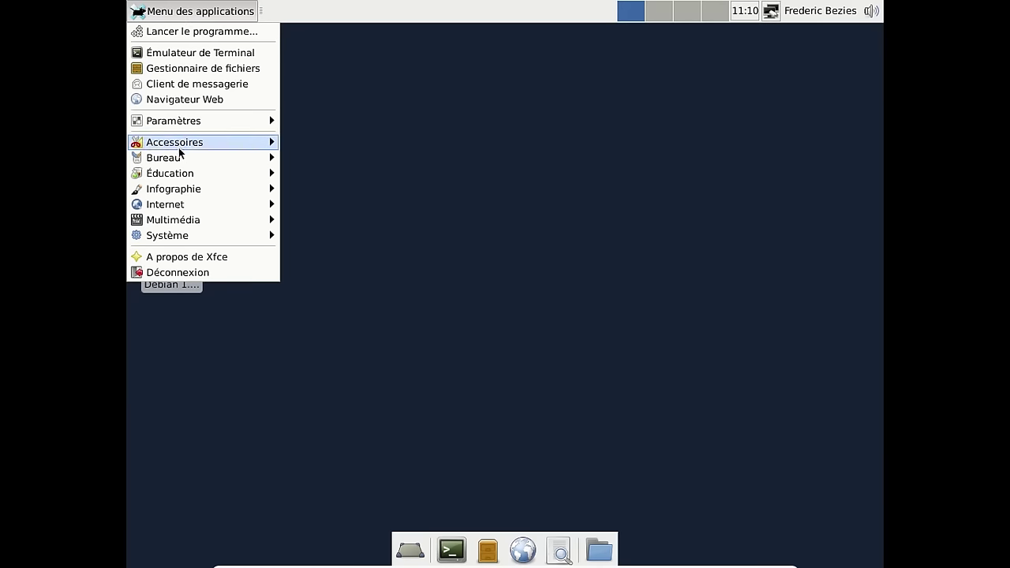
mouse_move(187, 196)
mouse_move(194, 173)
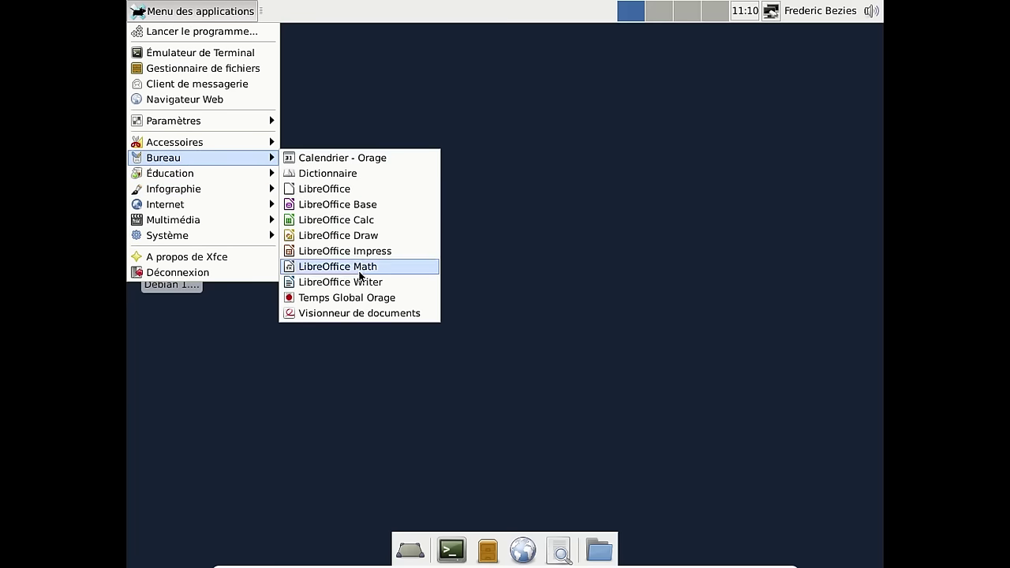
left_click(360, 280)
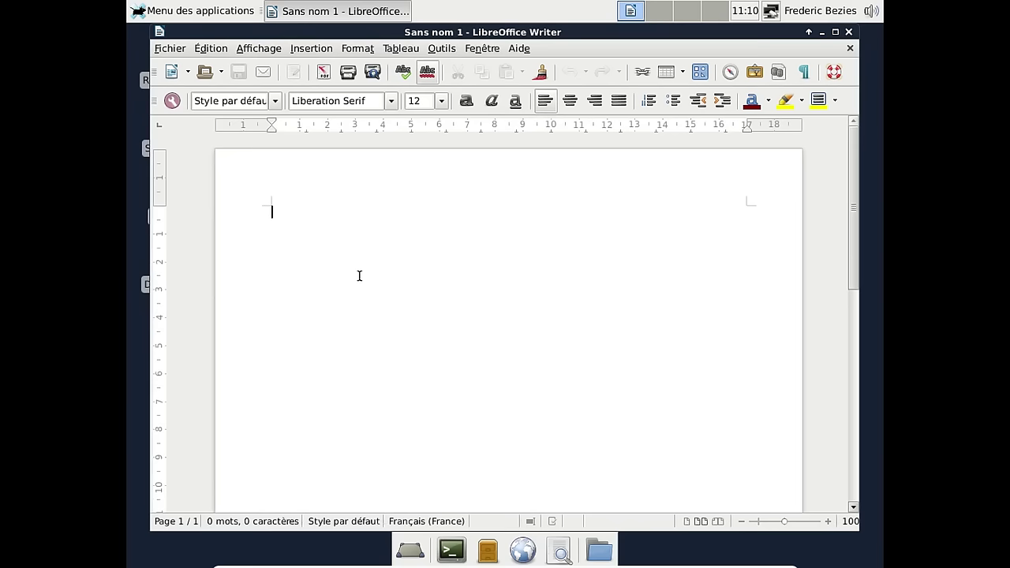
- Check the LibreOffice version information, then close it and Writer
left_click(519, 49)
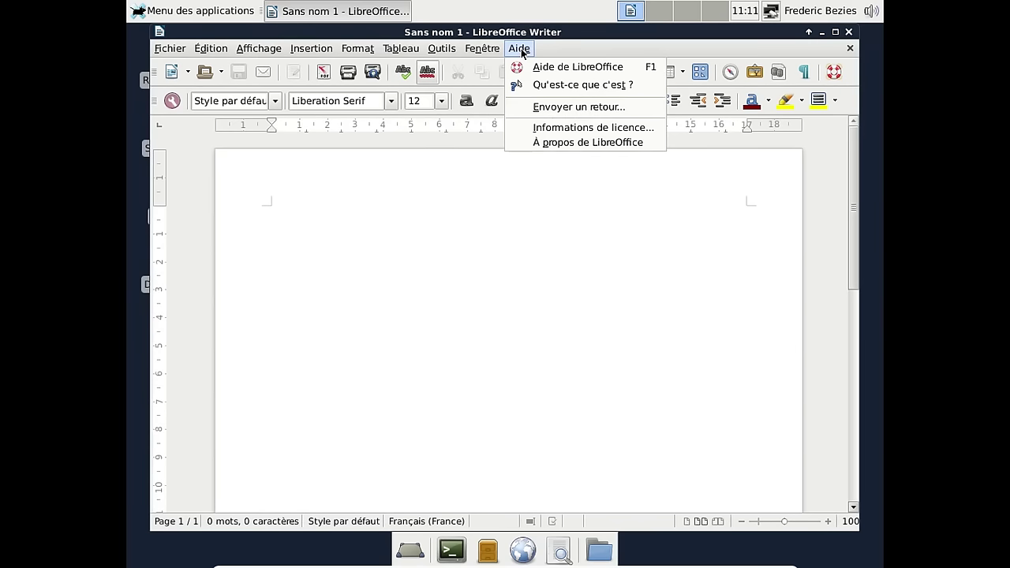
left_click(550, 143)
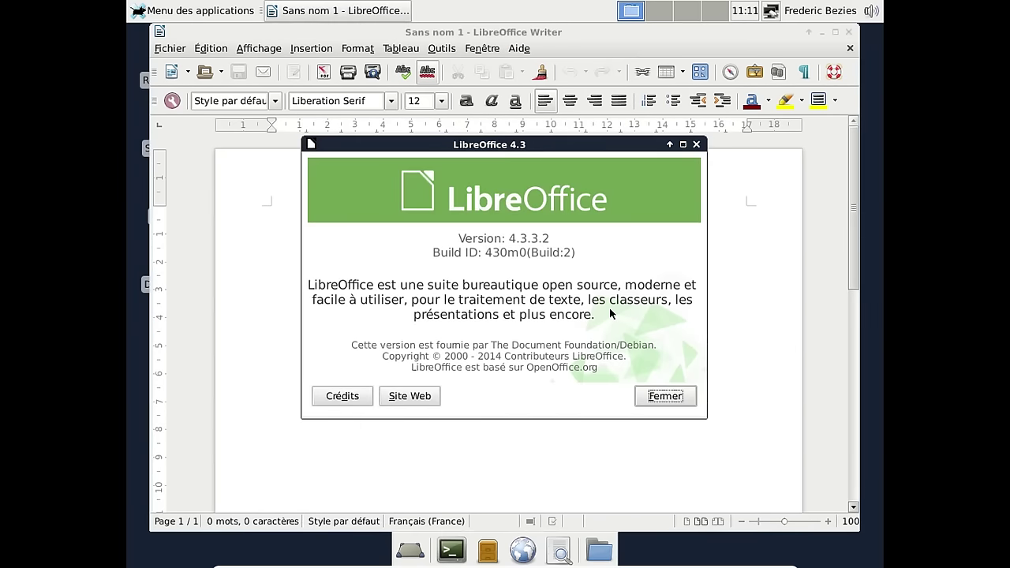
left_click(663, 396)
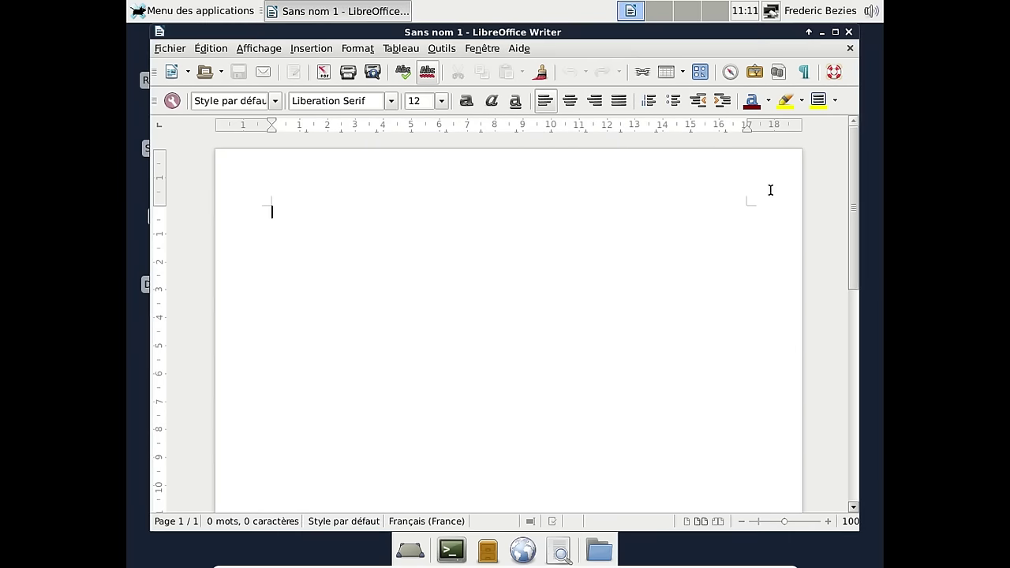
left_click(848, 32)
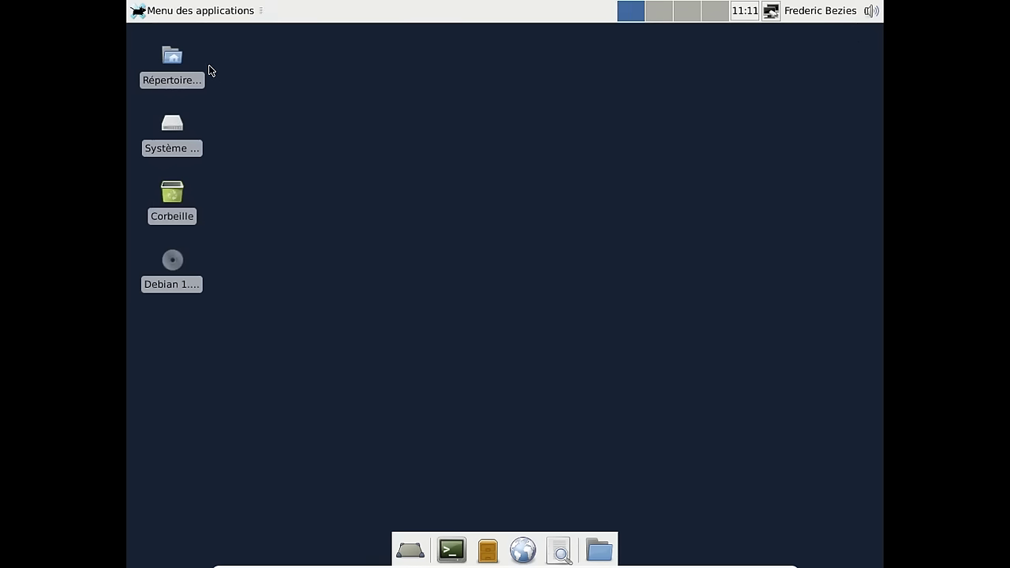
- Launch the Quod Libet music player and accept its offer to set up the library directories
left_click(202, 14)
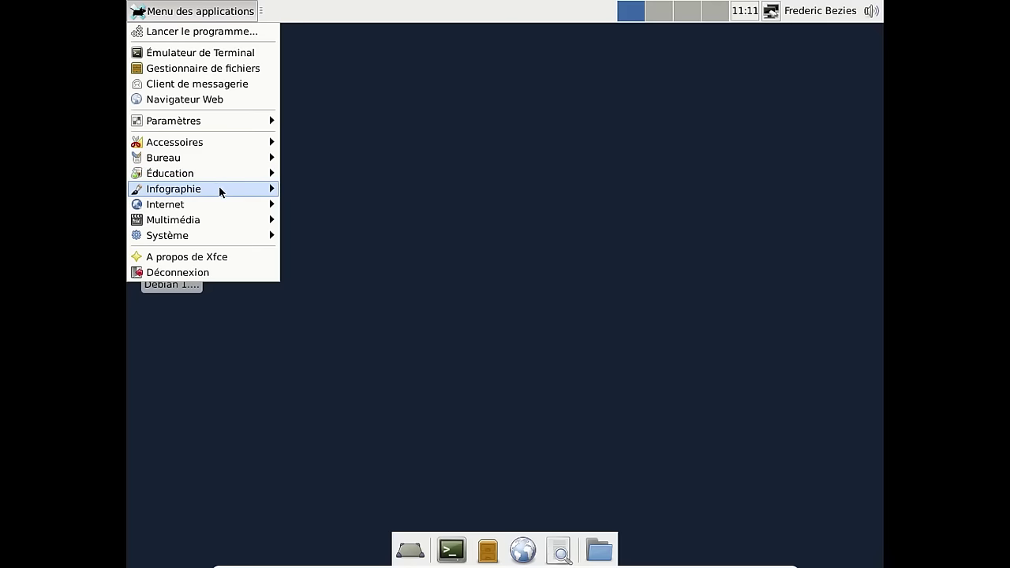
mouse_move(210, 206)
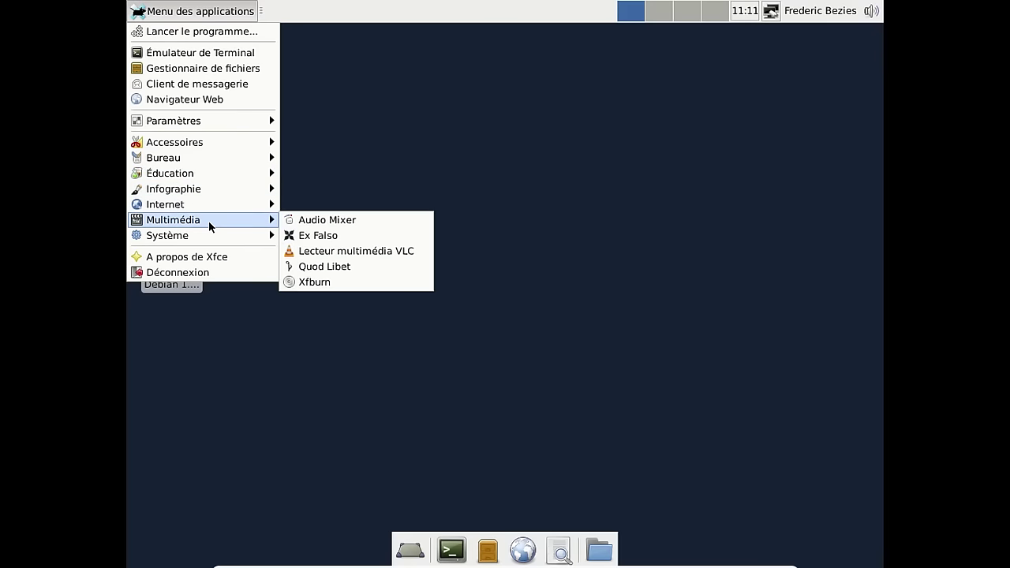
left_click(371, 267)
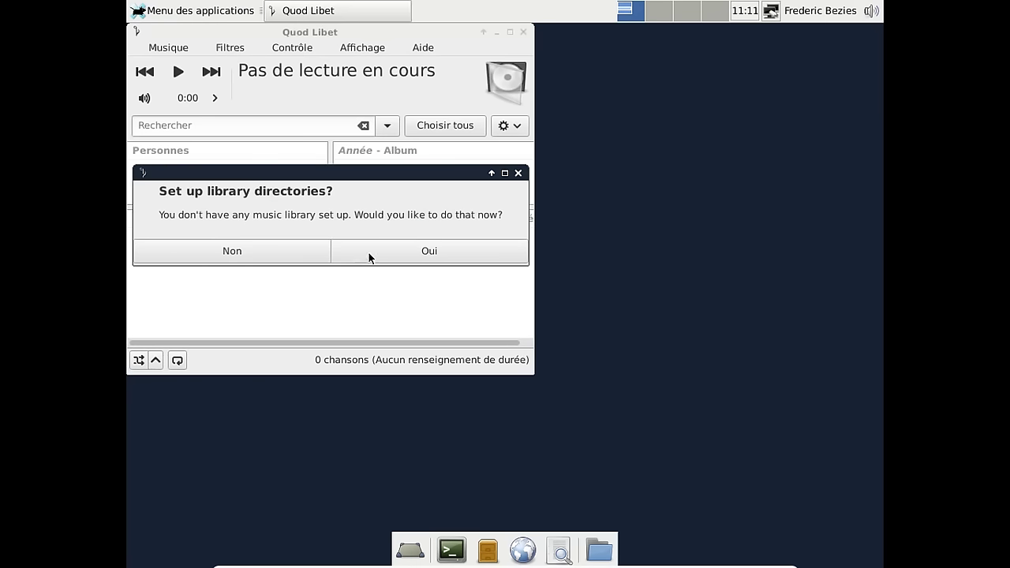
left_click(371, 248)
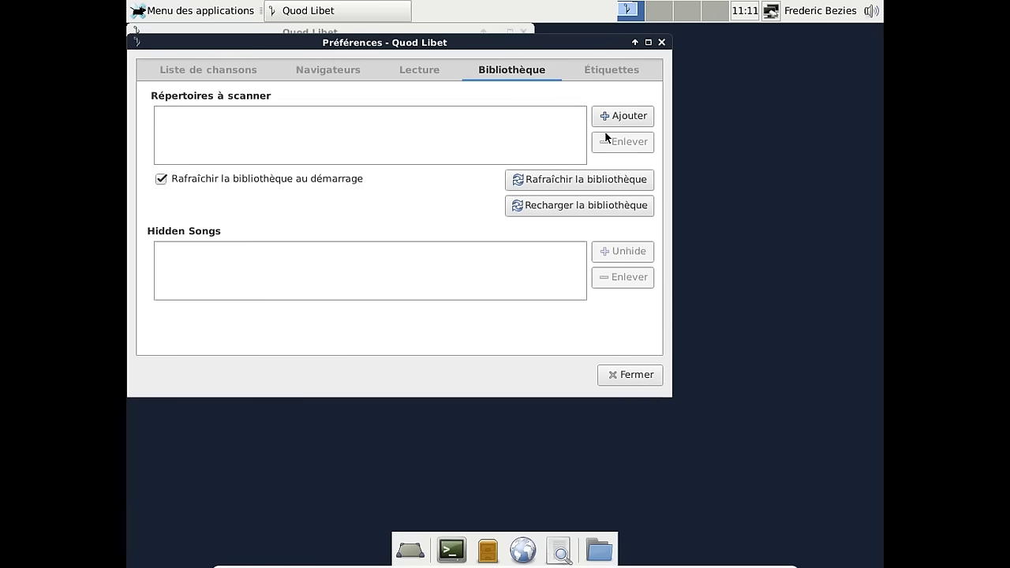
- Add the Musique folder to Quod Libet's directories to scan and close the preferences
left_click(608, 117)
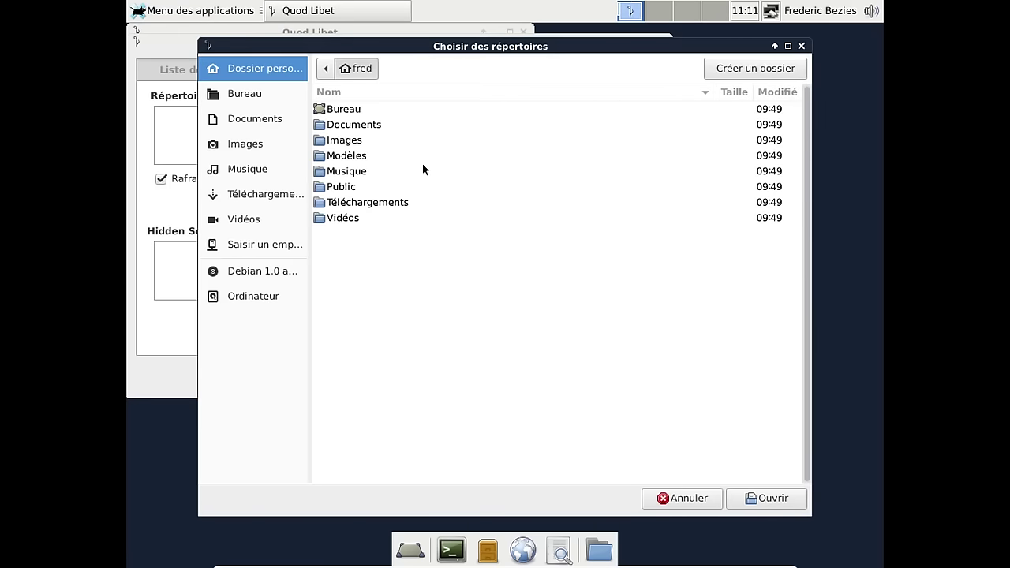
left_click(423, 170)
left_click(765, 499)
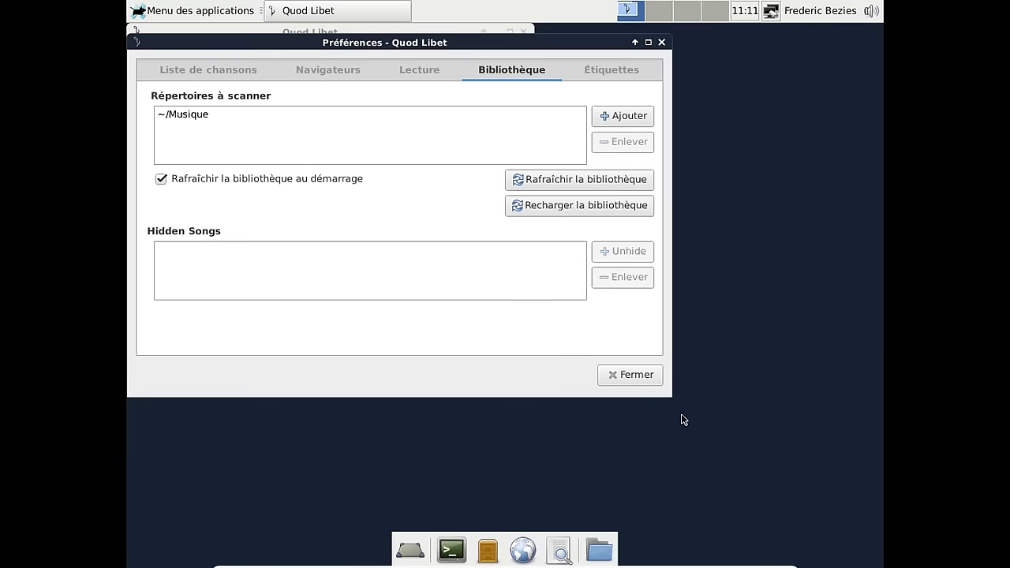
left_click(648, 375)
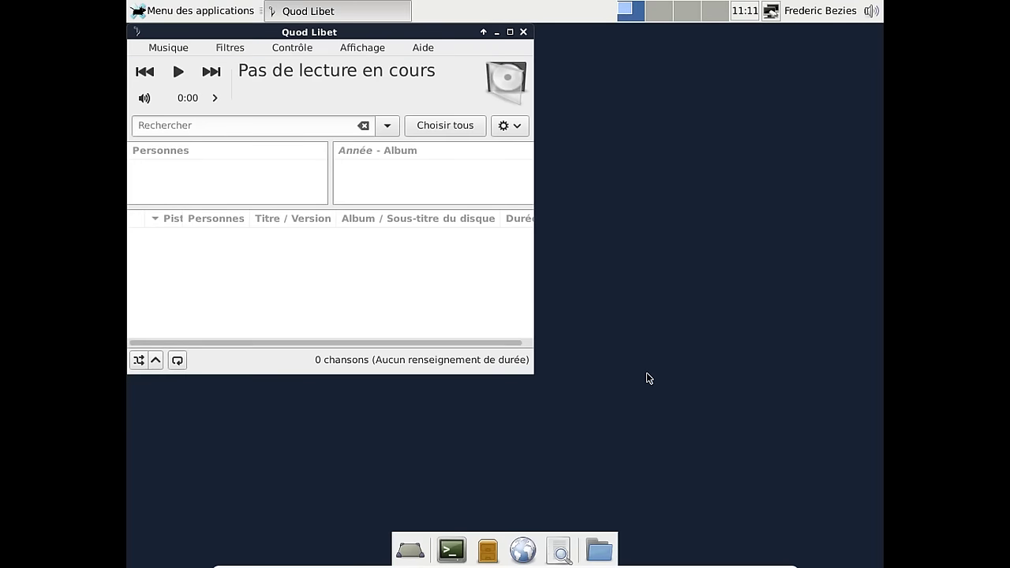
- Show Quod Libet's version information and supported audio formats
left_click(422, 47)
left_click(432, 91)
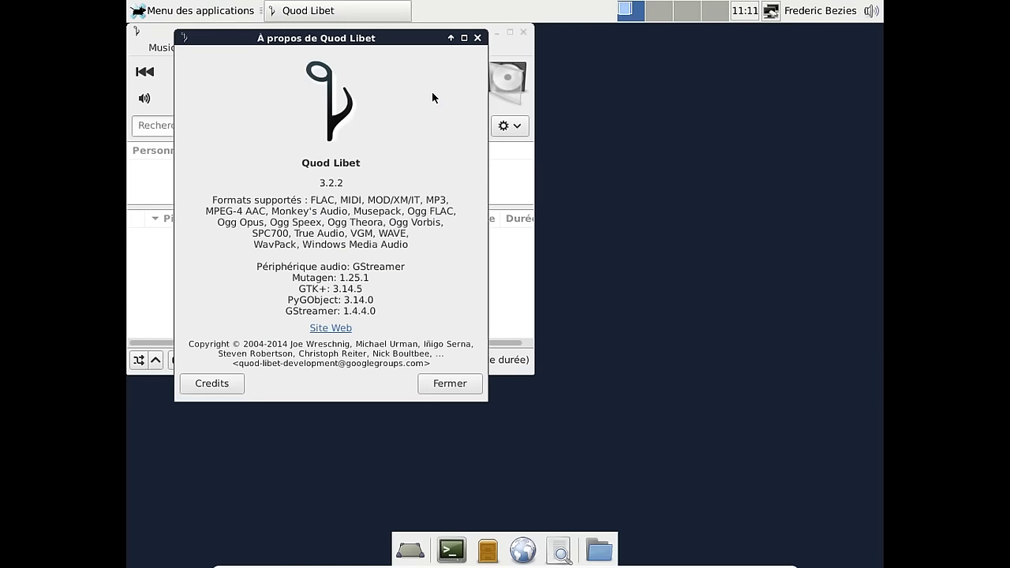
- Close Quod Libet's version information and the music player itself
left_click(449, 384)
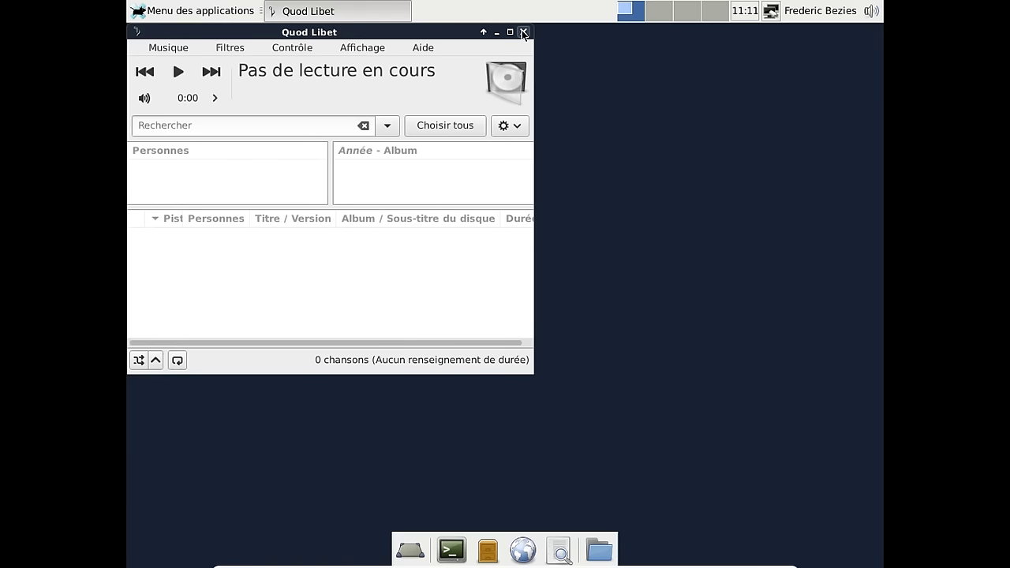
left_click(523, 32)
- Search the web for "slim linux" in Firefox, open the ArchwikiFR article on SLiM and dismiss the reading mode hint
left_click(522, 550)
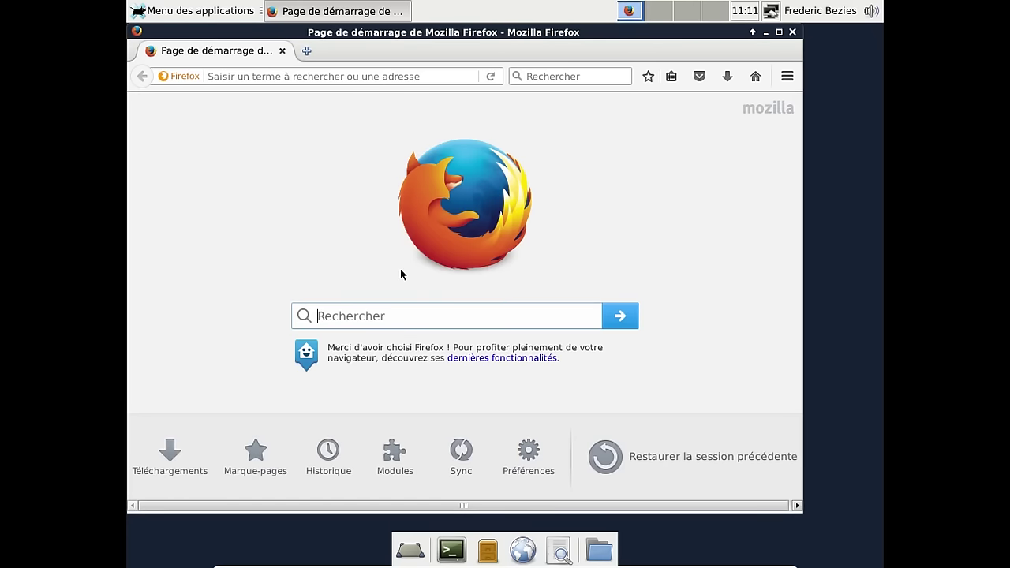
type("slim linux")
key("Return")
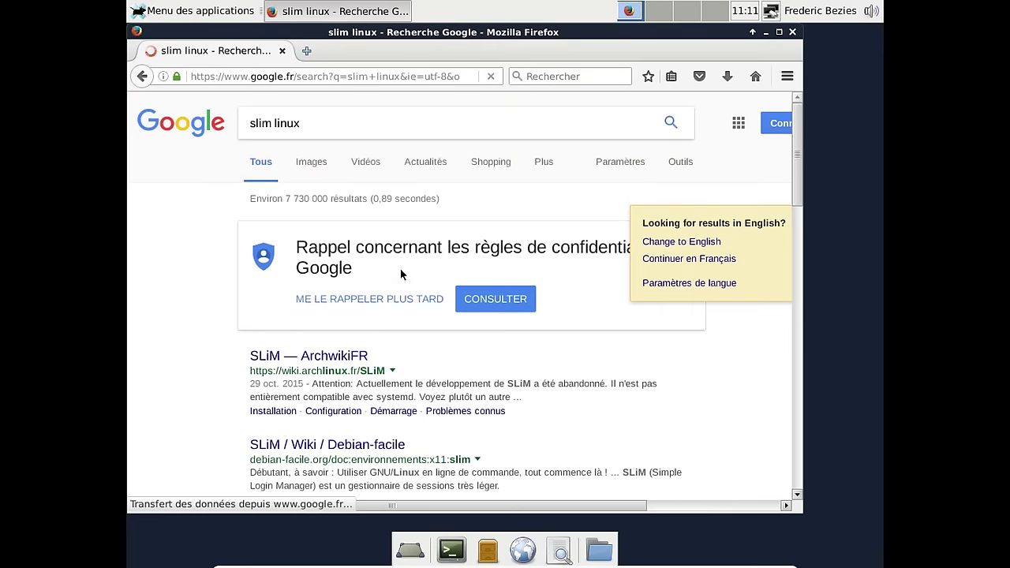
left_click(339, 359)
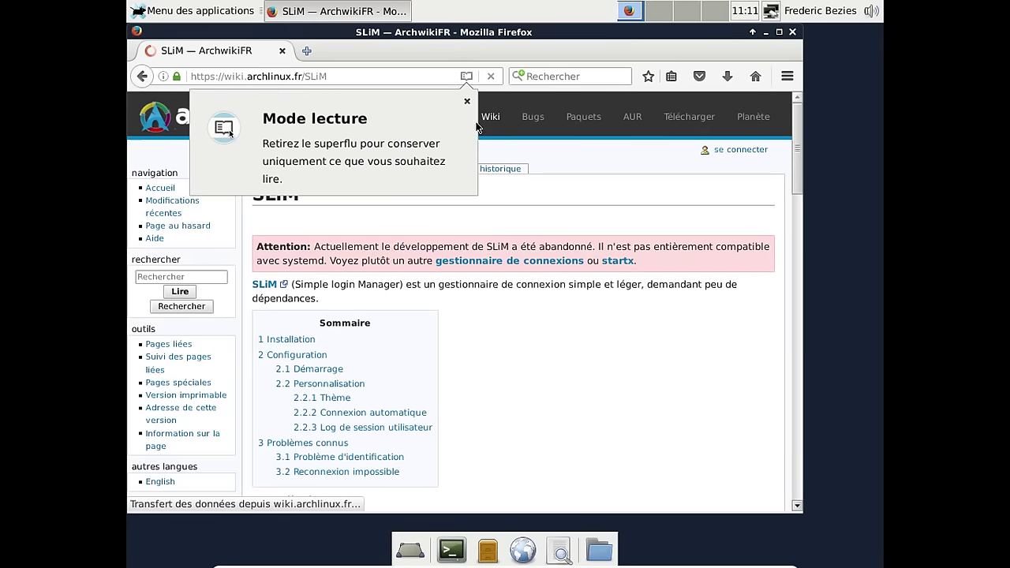
left_click(466, 101)
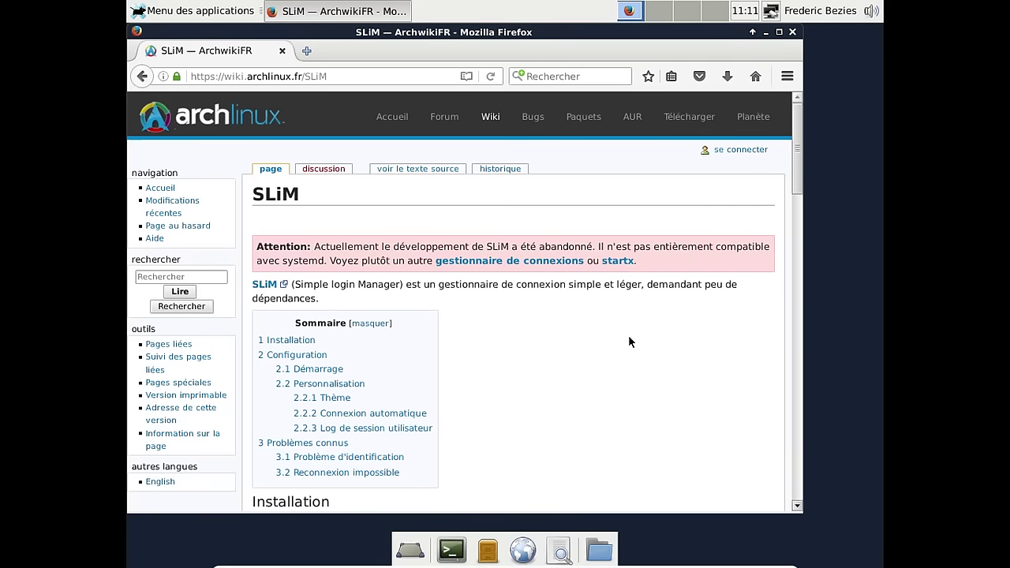
- Skim the installation and configuration sections of the SLiM article and follow the introduction's link to the SLiM website
scroll(629, 341, "down", 6)
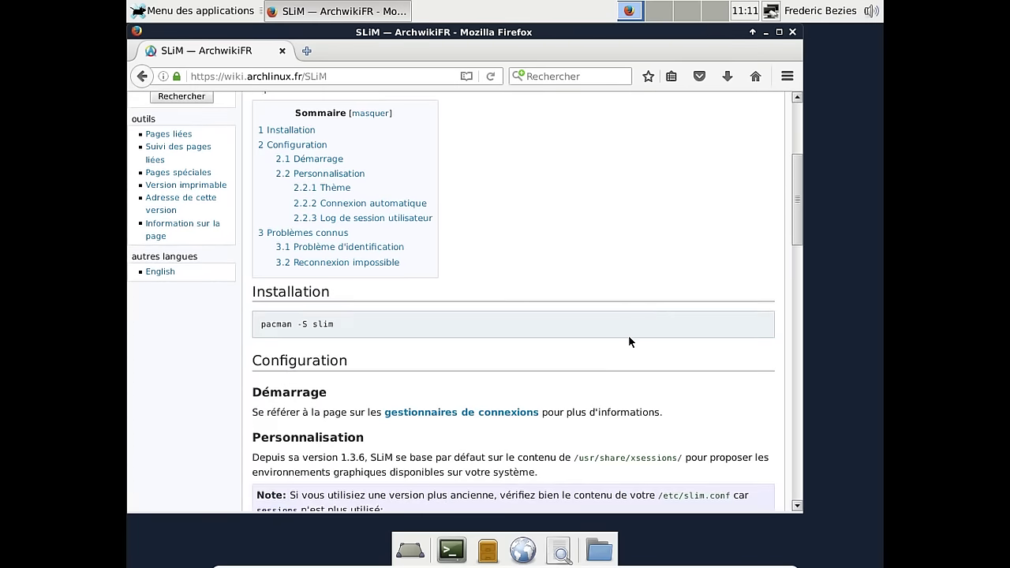
scroll(629, 341, "down", 3)
scroll(629, 341, "up", 6)
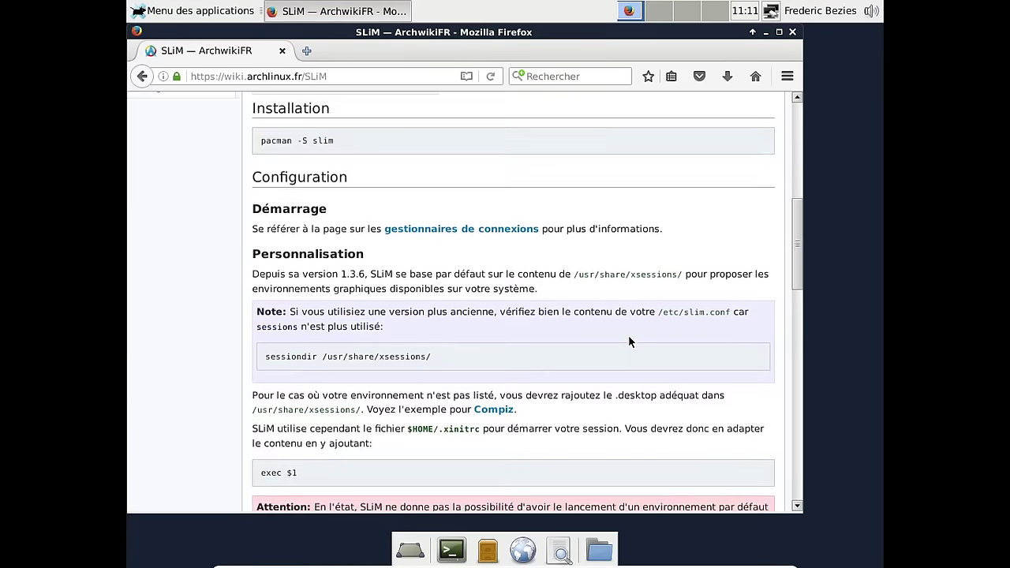
scroll(629, 341, "up", 4)
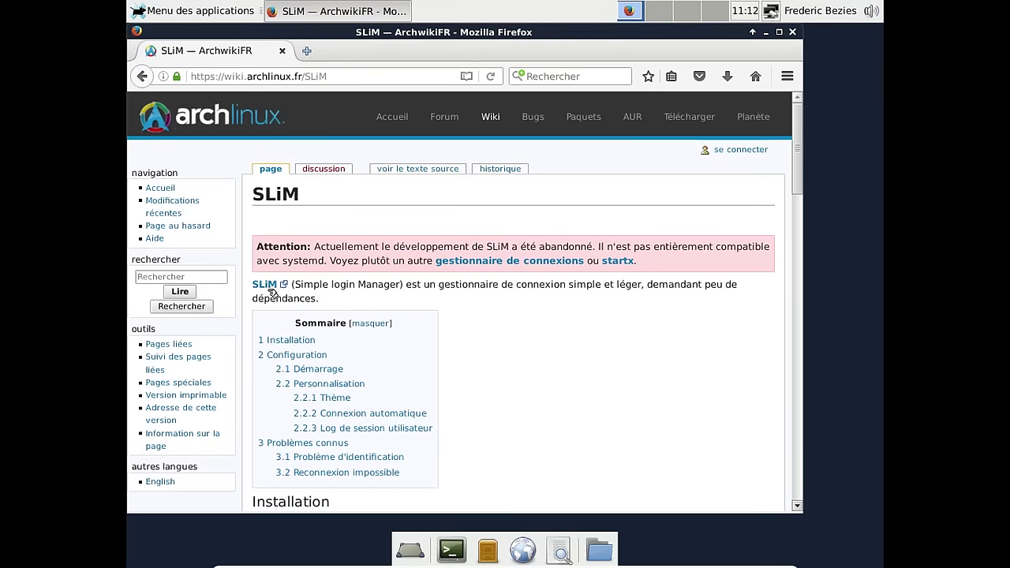
left_click(269, 290)
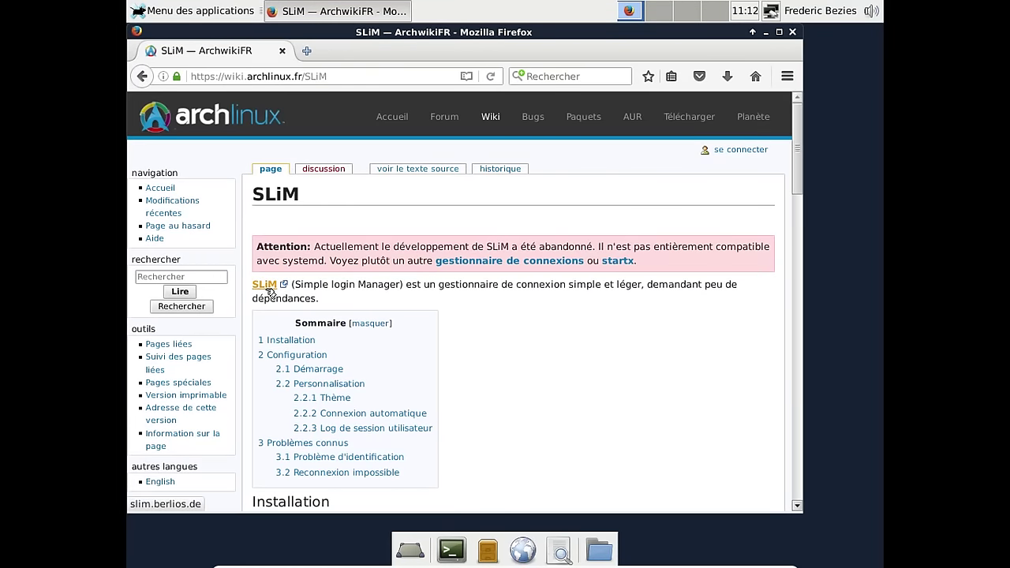
- Search for "slim sourceforge", open the SLiM download page on SourceForge and continue past the French privacy notice
left_click(550, 77)
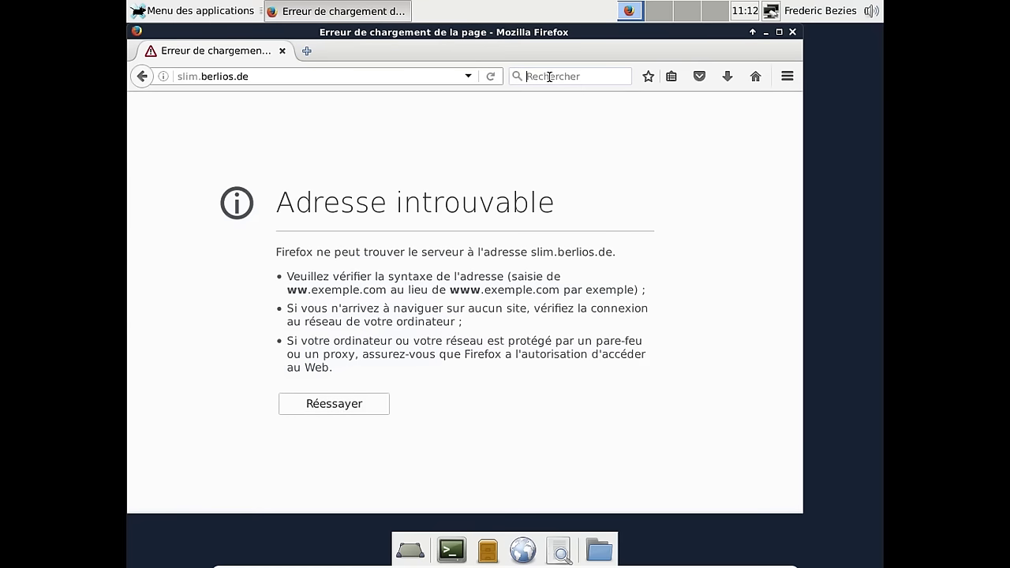
type("slim so")
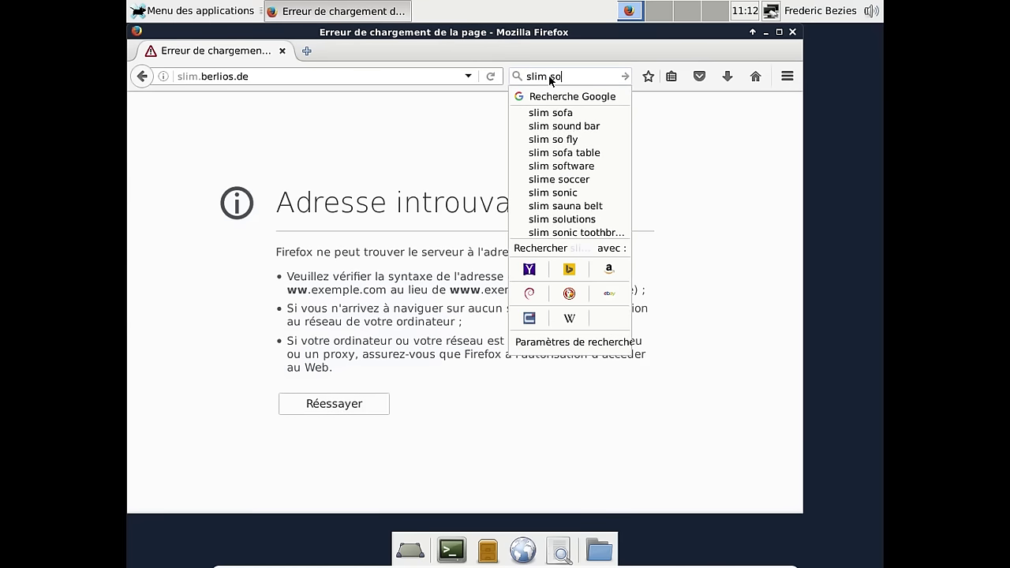
type("urce")
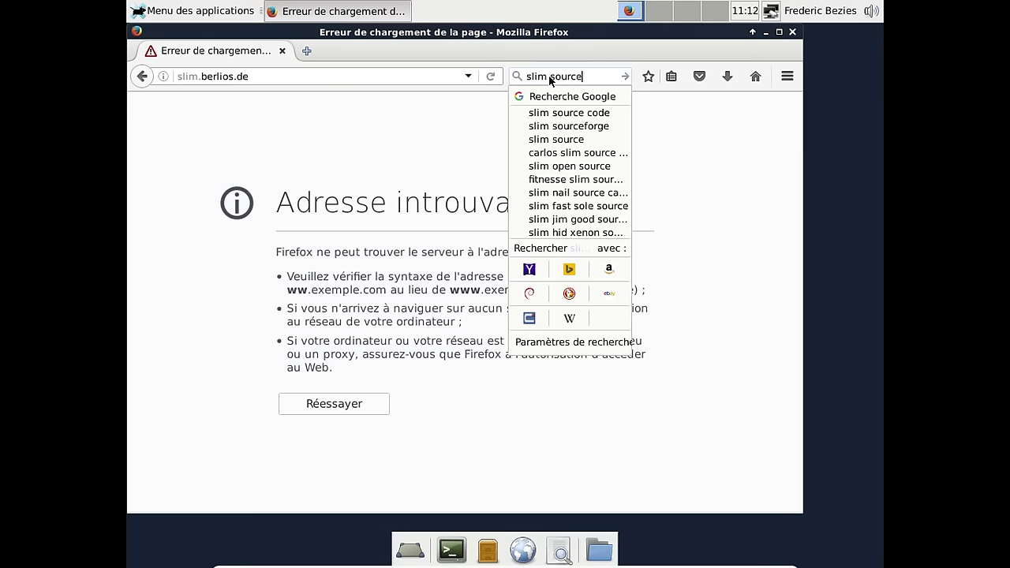
type("forge")
key("Return")
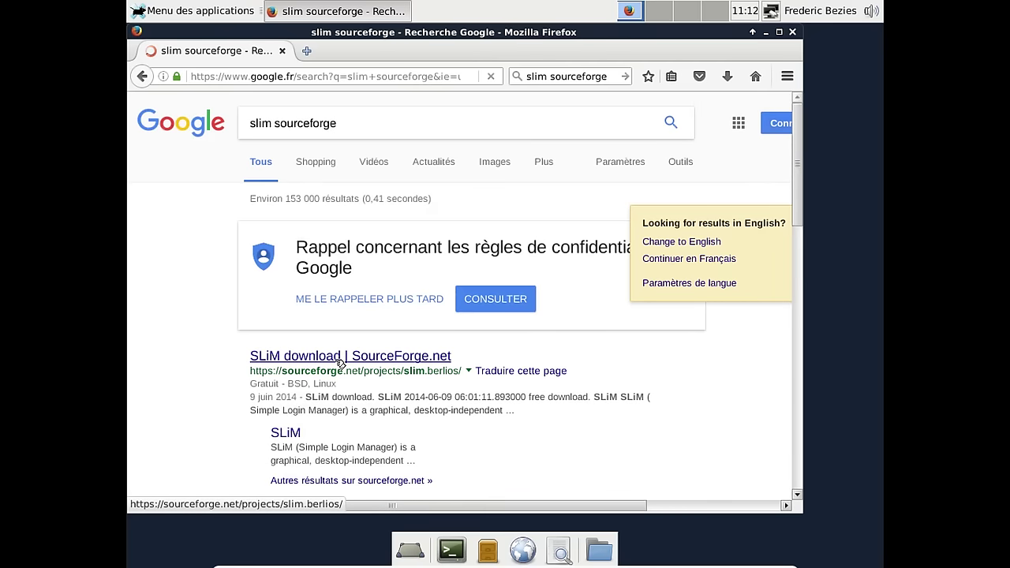
left_click(341, 362)
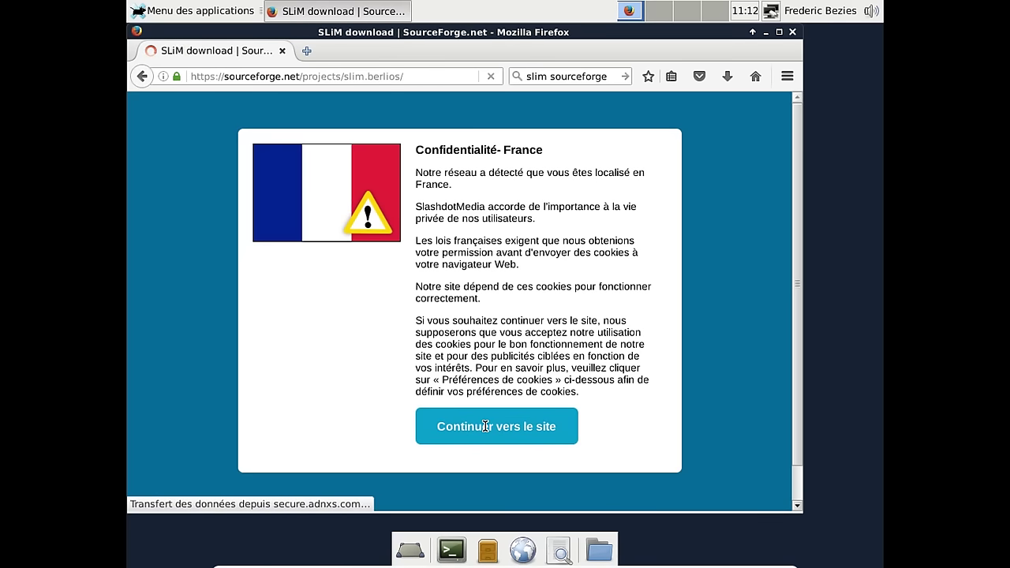
left_click(485, 427)
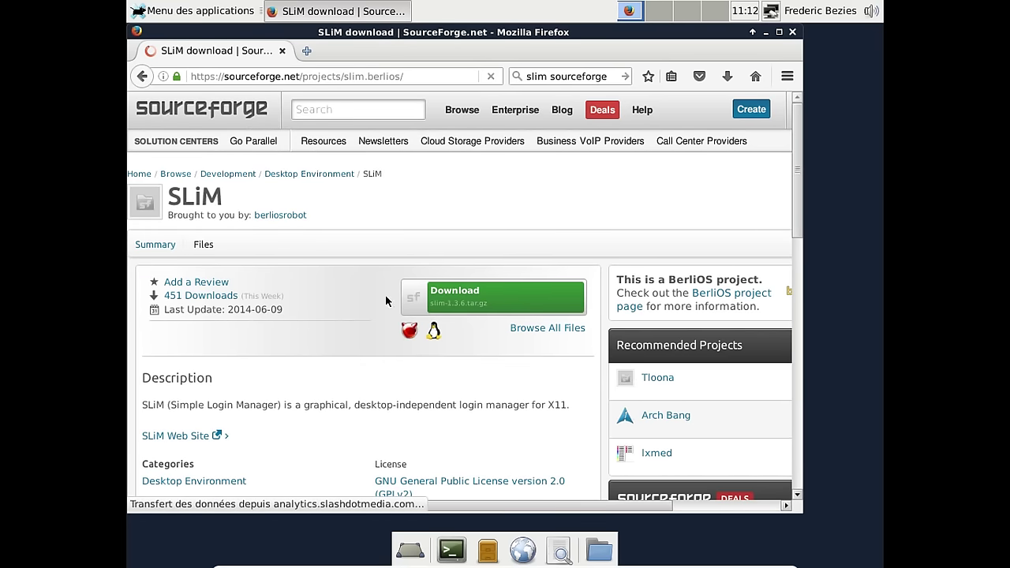
- Close Firefox and shut down the Devuan system
left_click(793, 33)
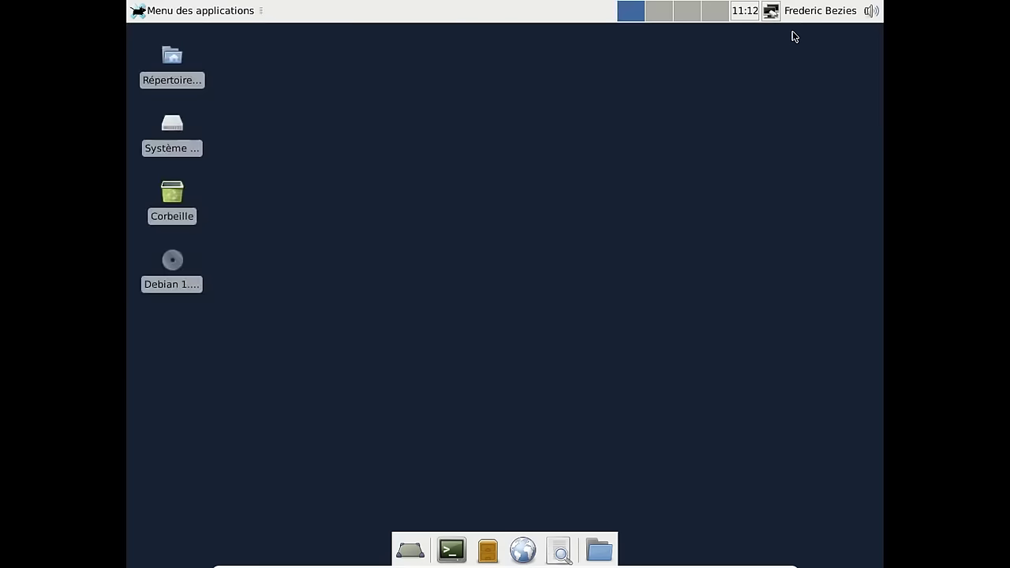
left_click(789, 9)
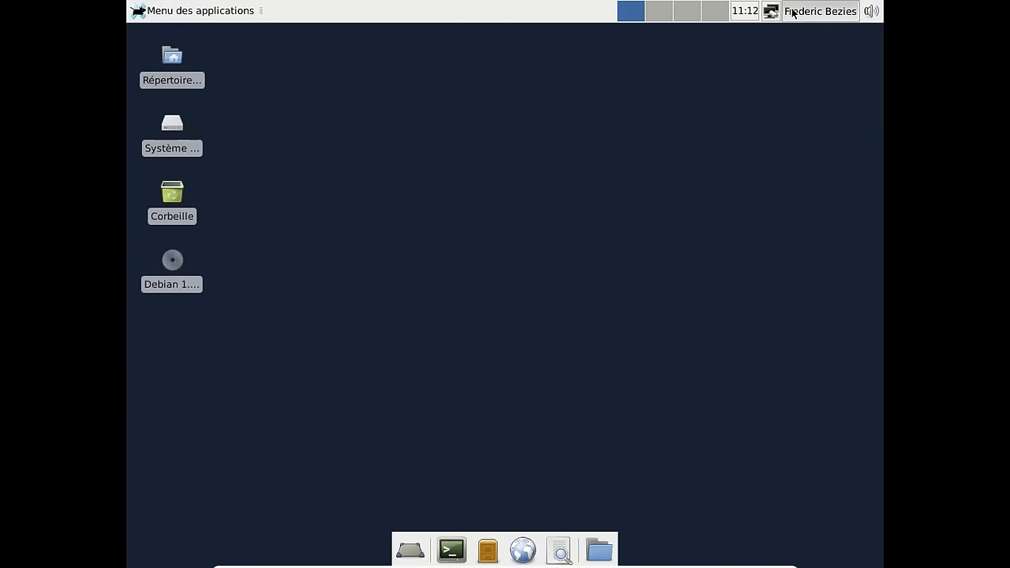
left_click(788, 85)
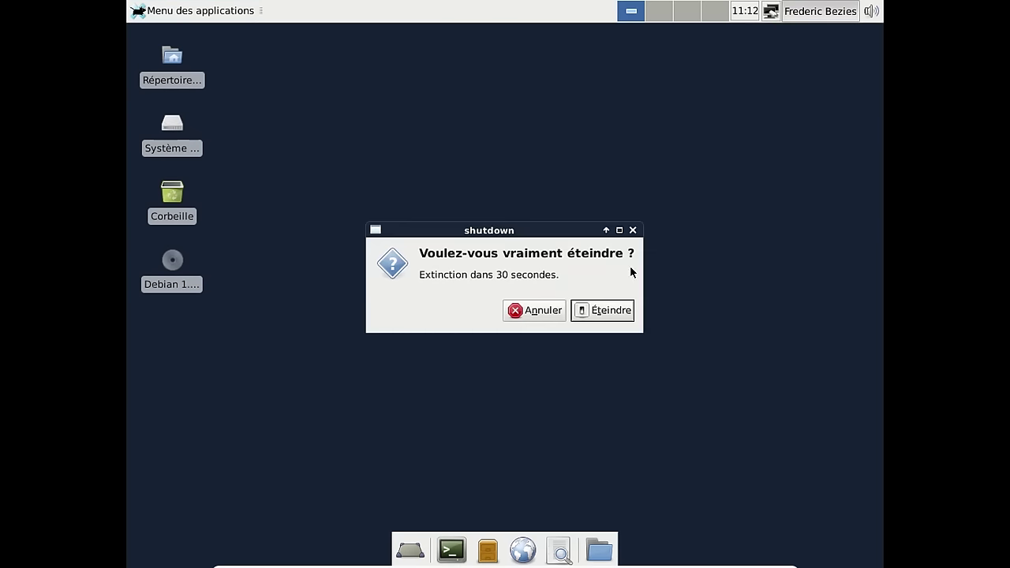
left_click(612, 308)
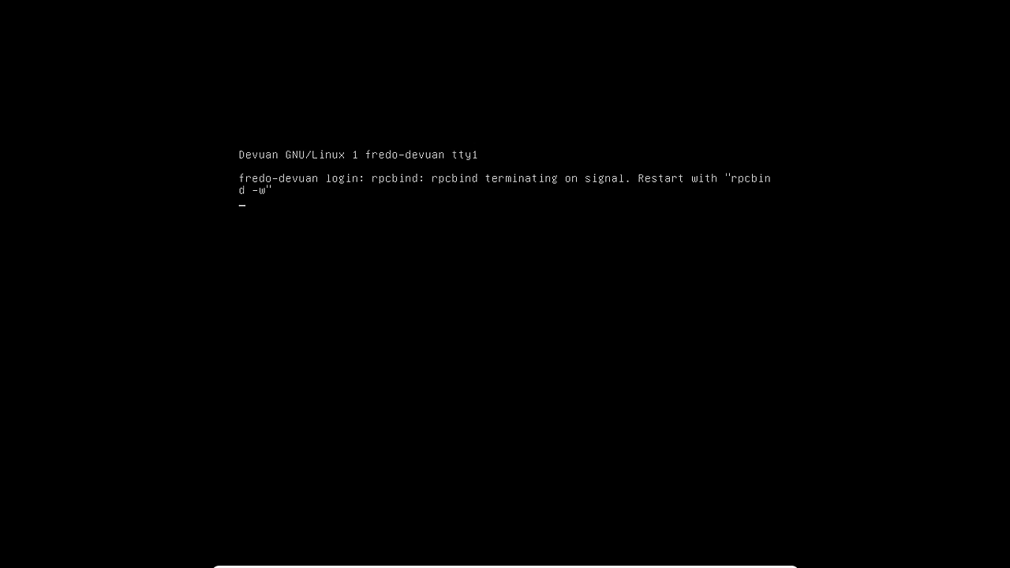
- Close the Devuan virtual machine with the power-off option
key("ctrl+q")
left_click(512, 300)
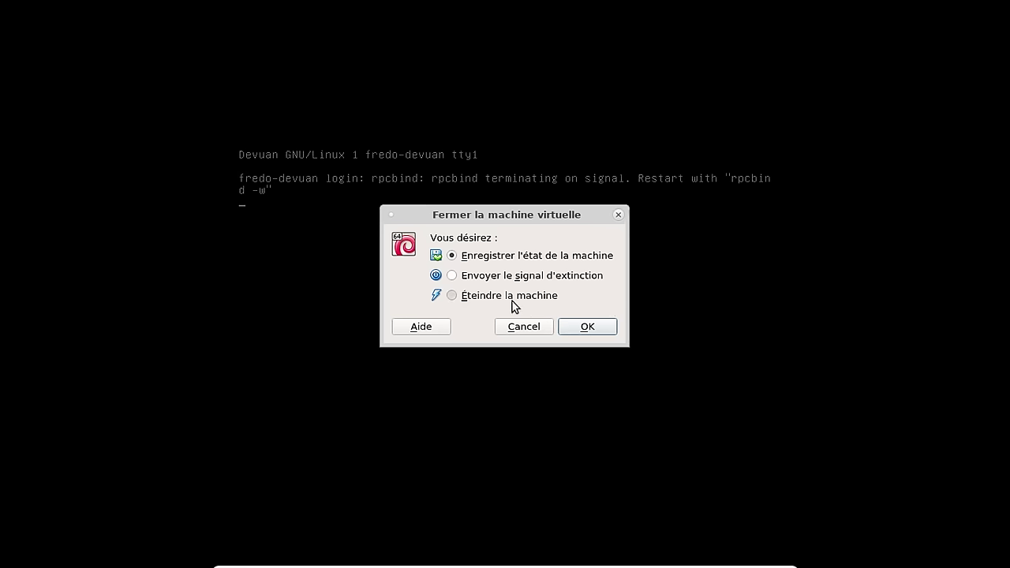
left_click(588, 327)
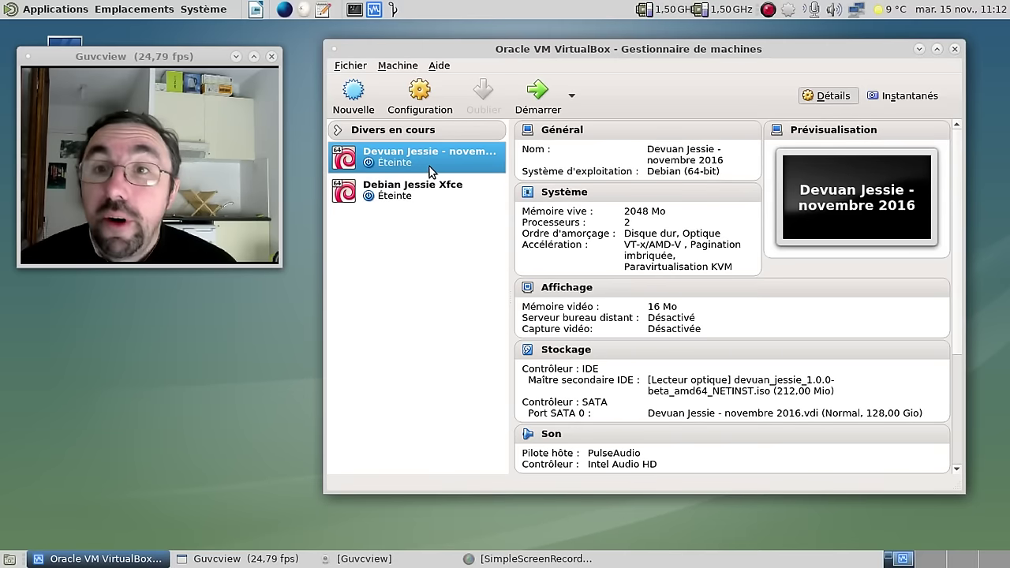
- Start the Debian Jessie Xfce virtual machine from VirtualBox
left_click(426, 189)
left_click(528, 105)
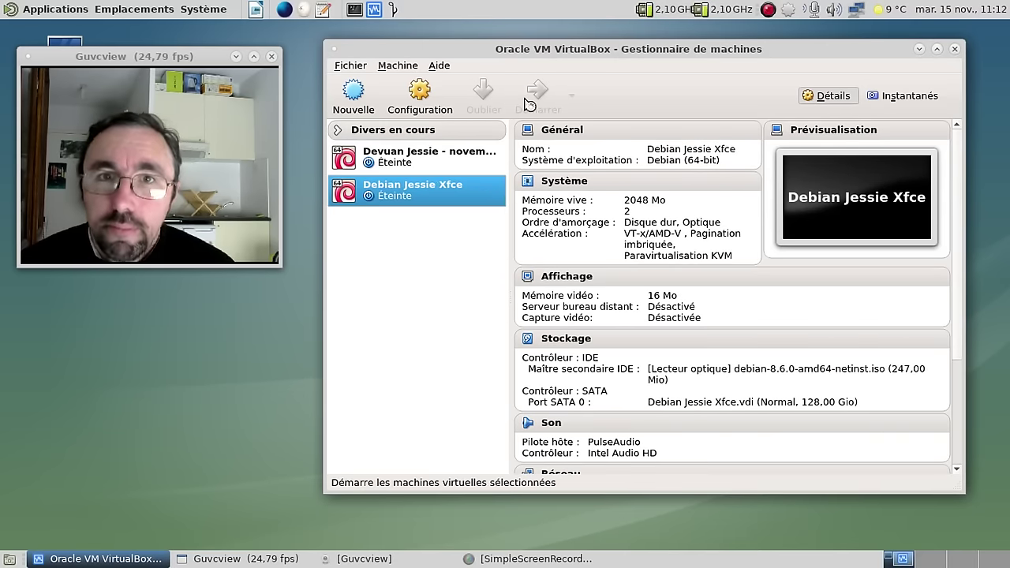
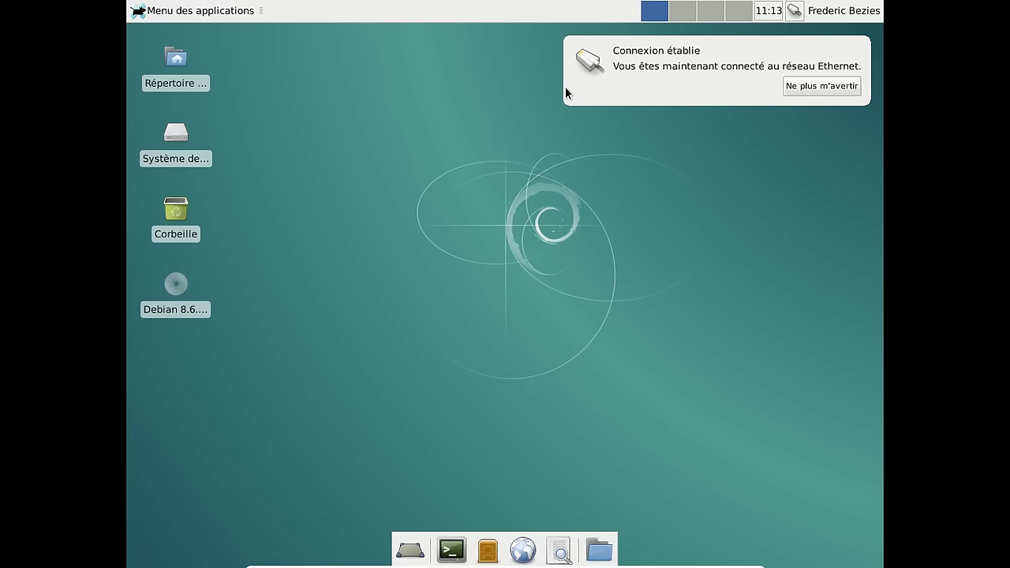
- Open the network applet's About information to identify it, then close it
left_click(794, 11)
left_click(728, 119)
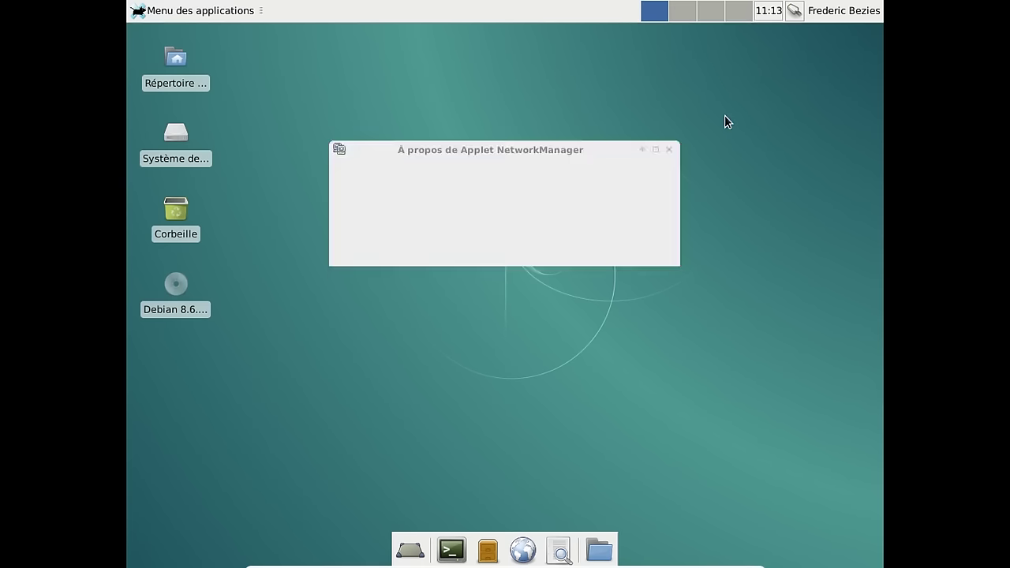
left_click(669, 149)
- Add the Audio Mixer plugin to the Xfce panel and close the item list
right_click(610, 17)
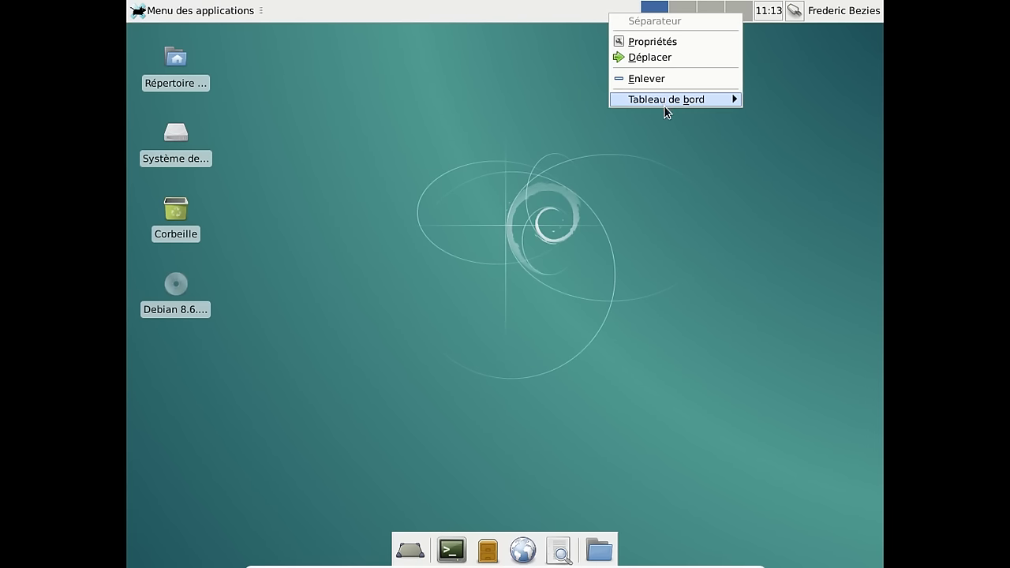
mouse_move(659, 102)
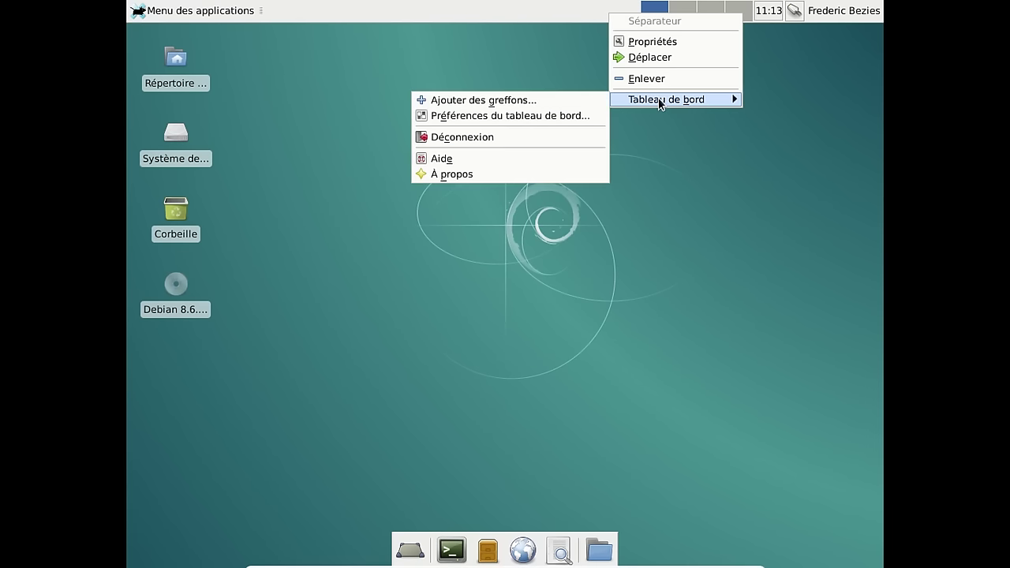
left_click(565, 100)
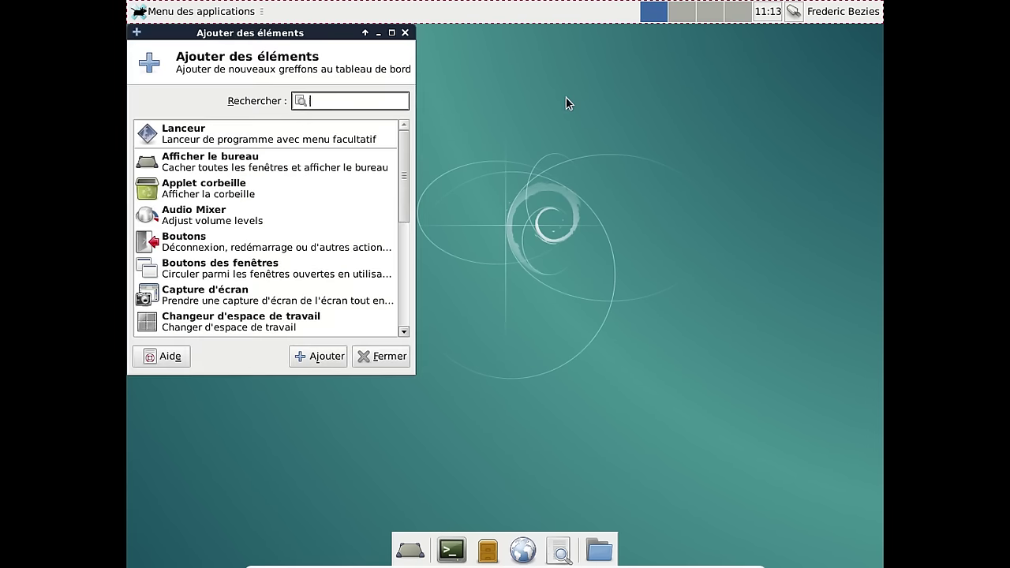
left_click(305, 210)
left_click(322, 356)
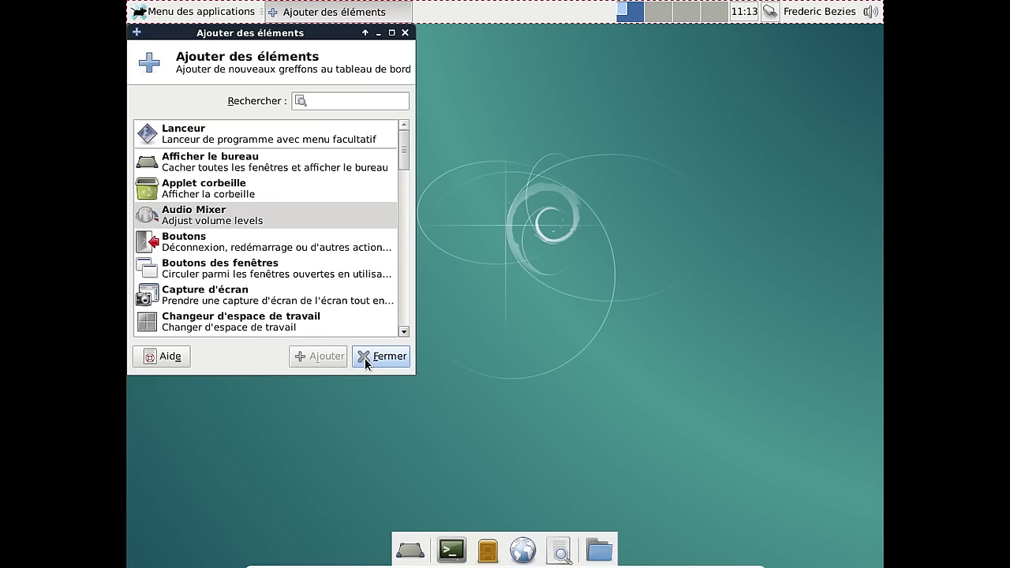
left_click(365, 358)
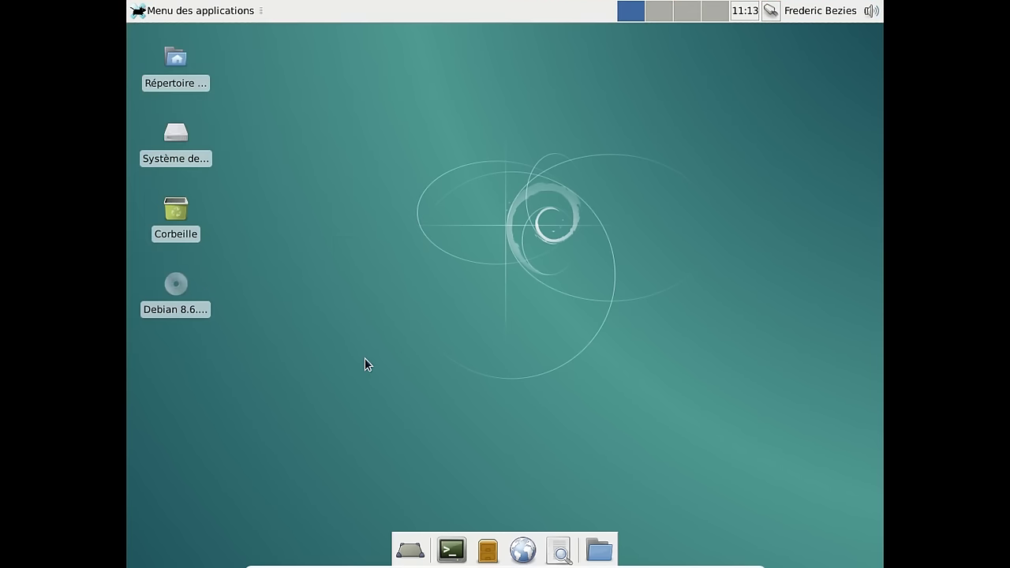
- Run the Audio Mixer from its panel plugin, enlarge its window to inspect the playback channels, then close it
right_click(871, 11)
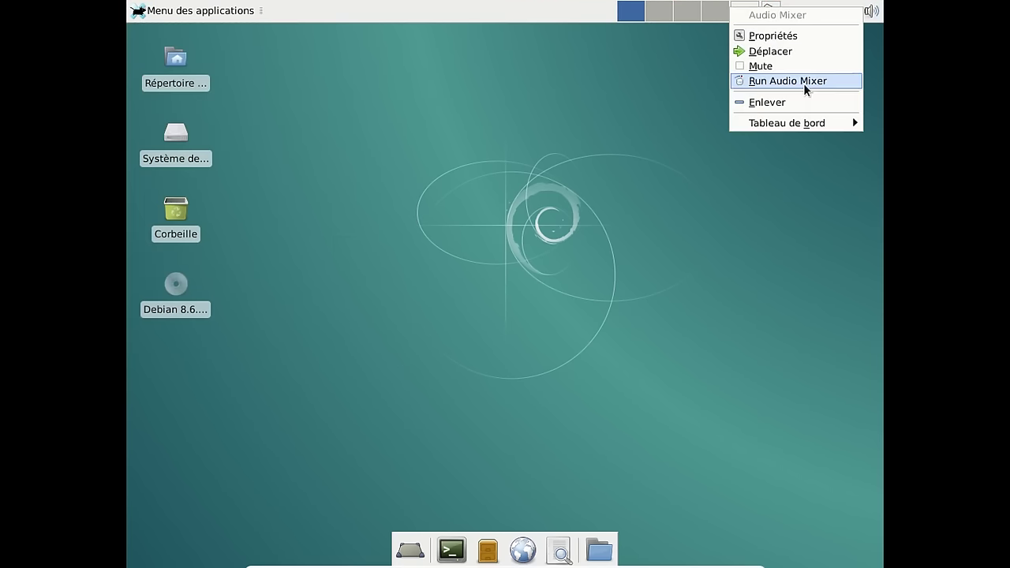
left_click(780, 80)
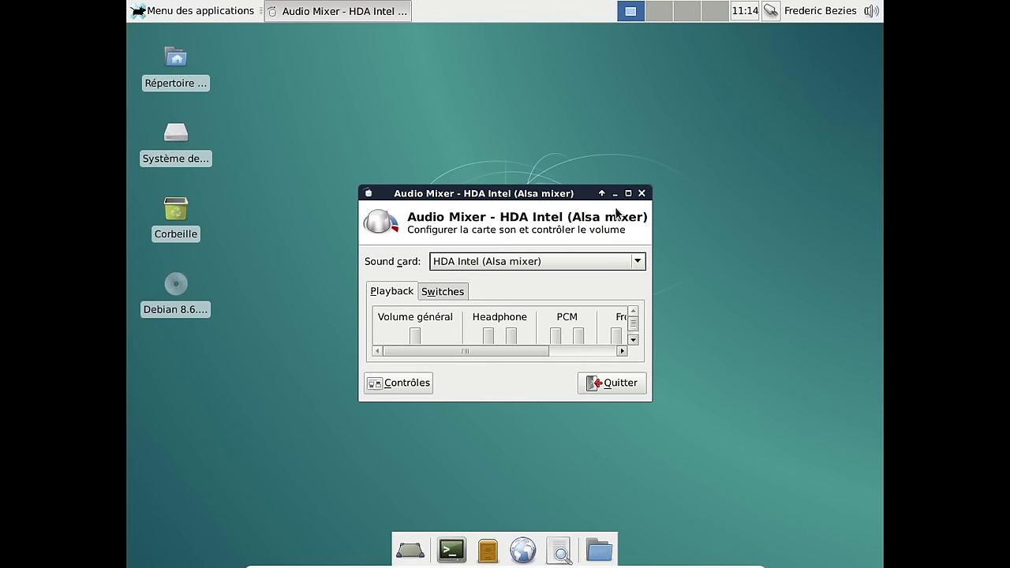
left_click(554, 254)
left_click(554, 253)
left_click_drag(650, 401, 823, 491)
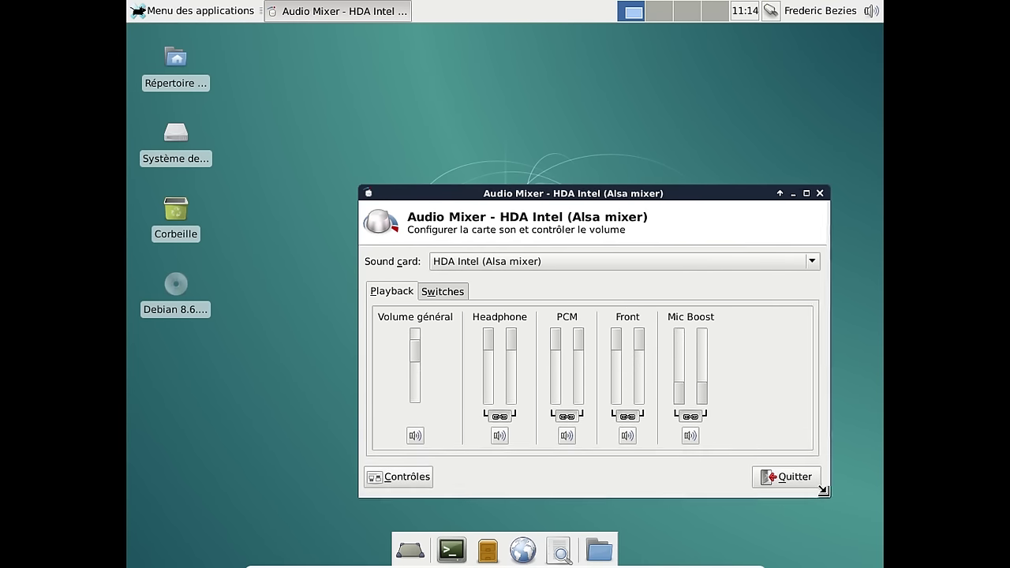
left_click(820, 192)
- Launch LibreOffice from the office applications
left_click(183, 10)
mouse_move(198, 153)
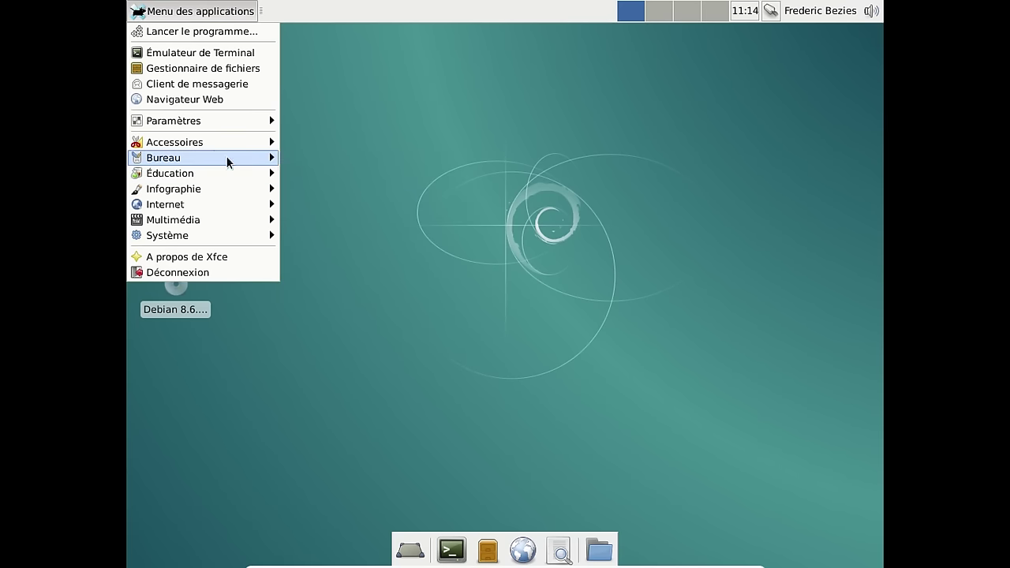
mouse_move(259, 163)
left_click(387, 280)
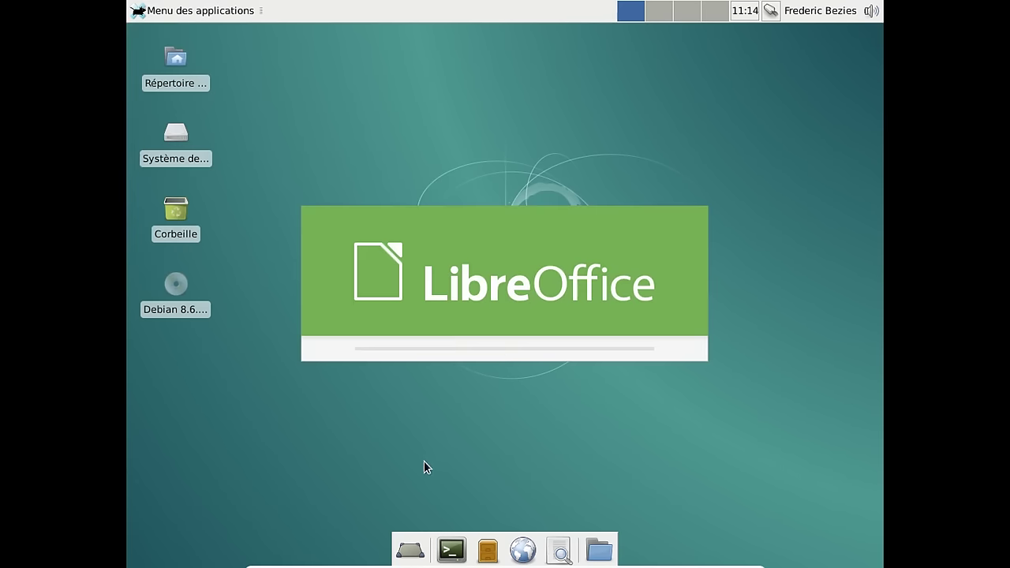
- Open a terminal and run "ps -p 1" to check which init process the Debian system uses
left_click(453, 550)
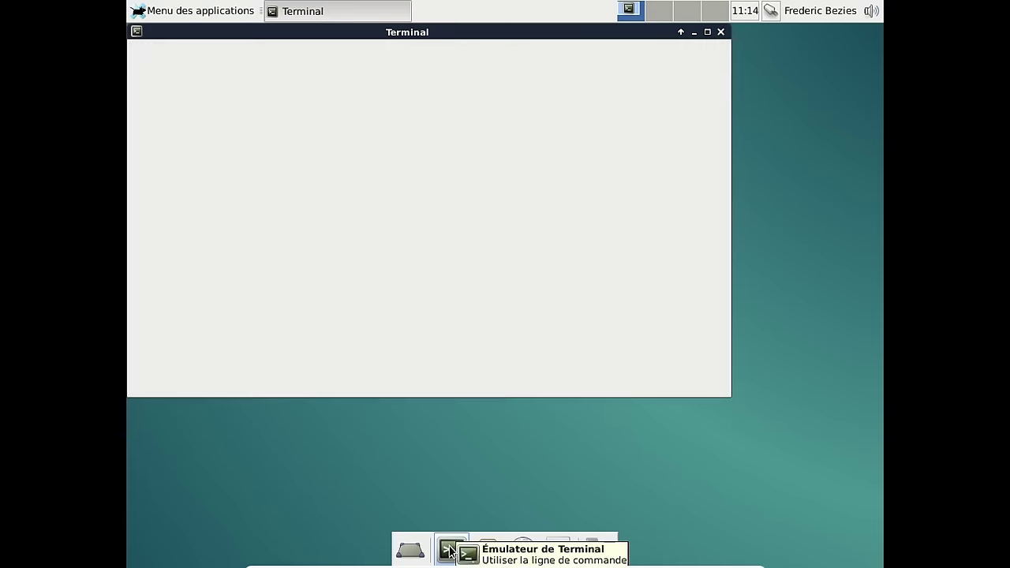
type("ps -")
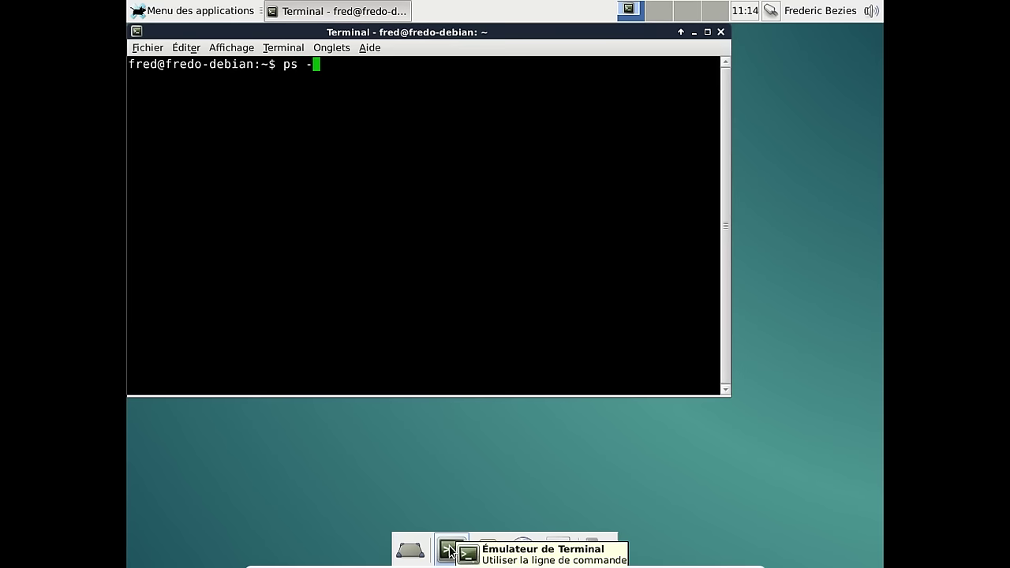
type("p 1")
key("Return")
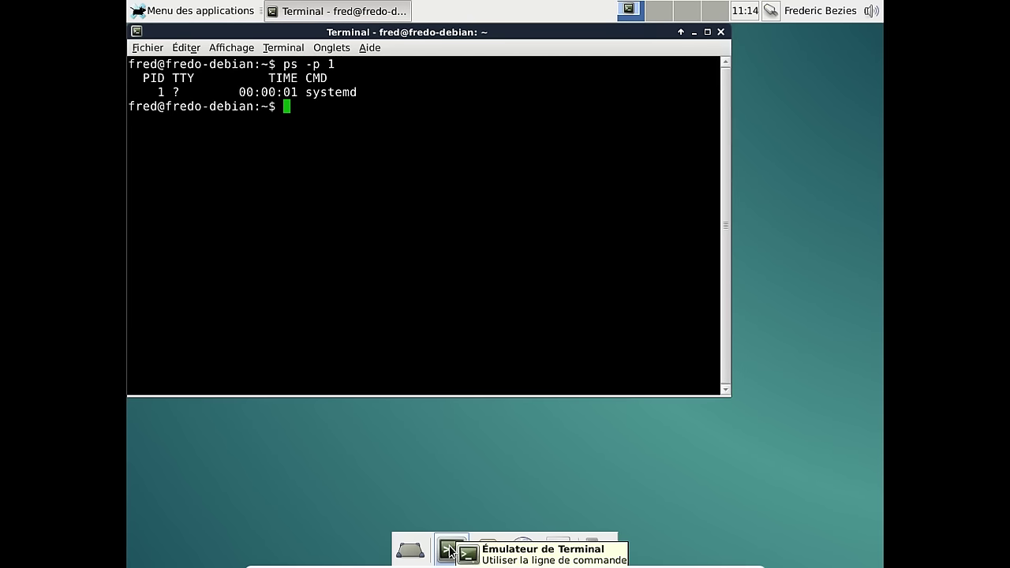
- Run "uname -a" in the terminal to check the kernel version, then close the terminal
type("uname")
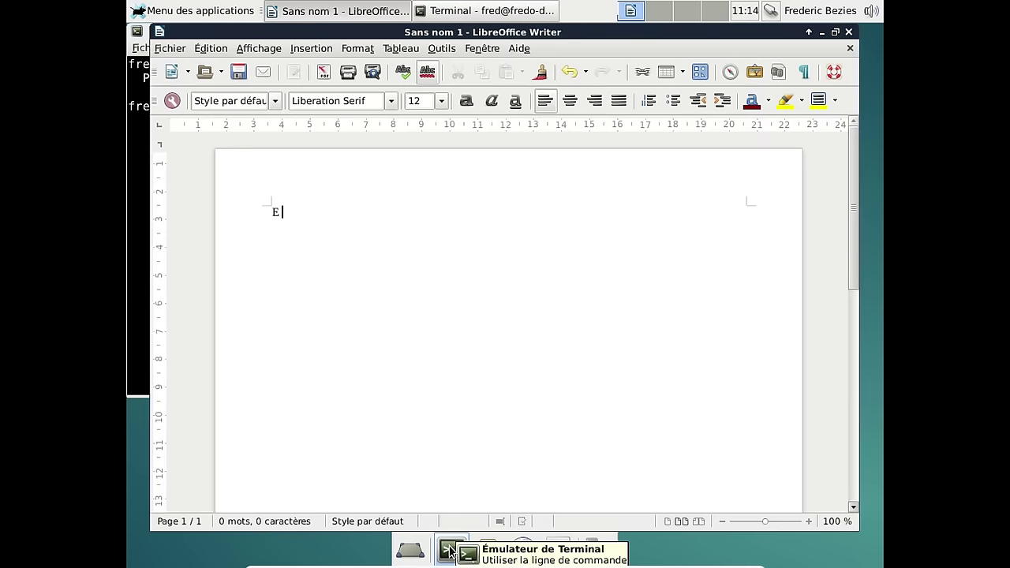
key("alt+Tab")
type("e -a")
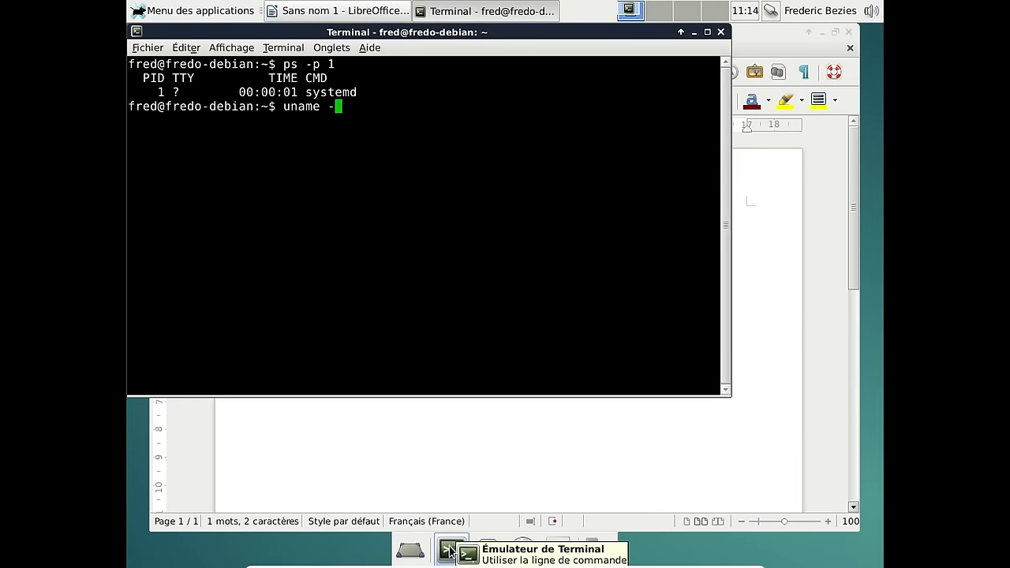
key("Return")
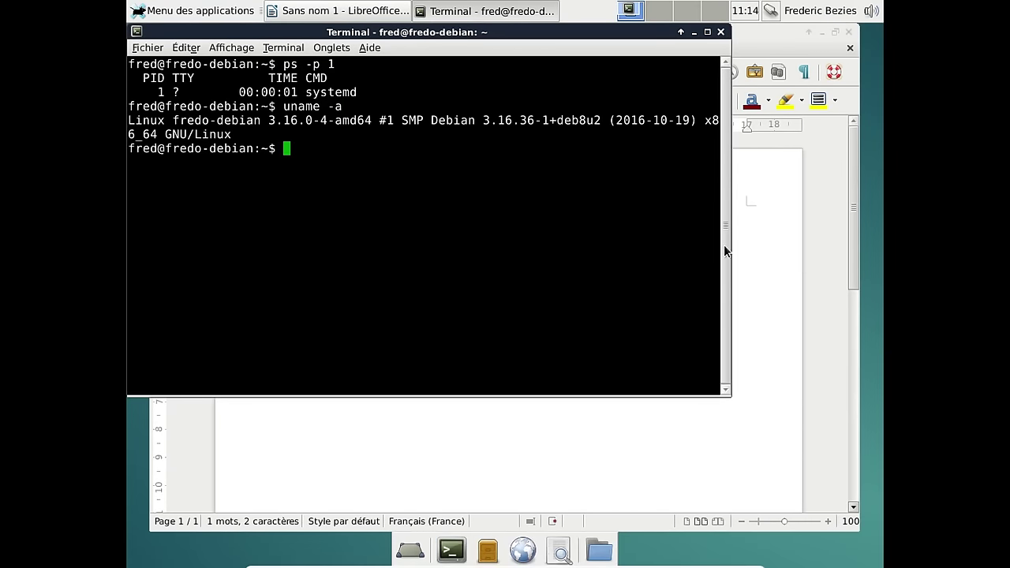
left_click(721, 32)
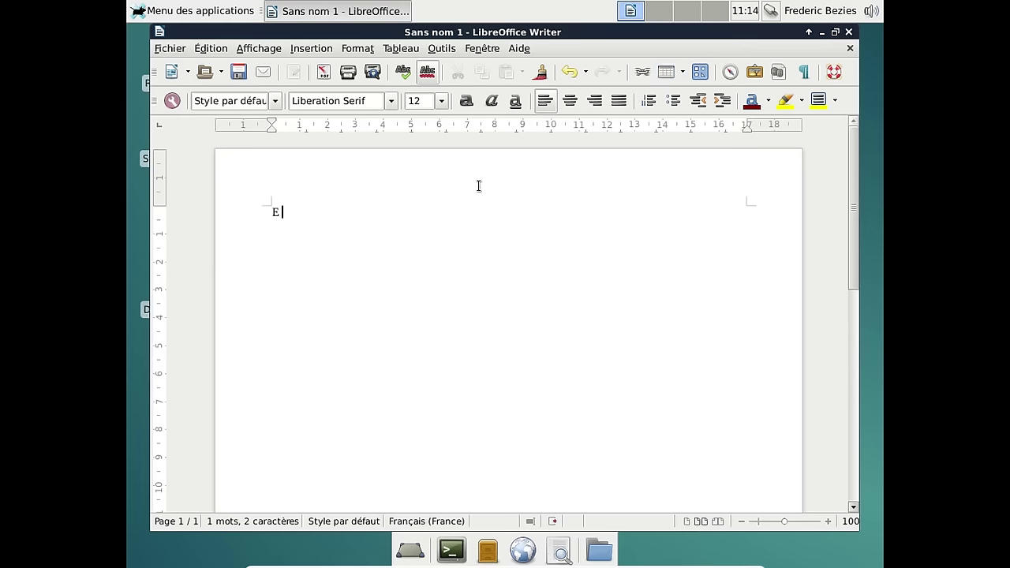
- View LibreOffice Writer's About information to check its version, then close Writer without saving the document
left_click(519, 48)
left_click(561, 143)
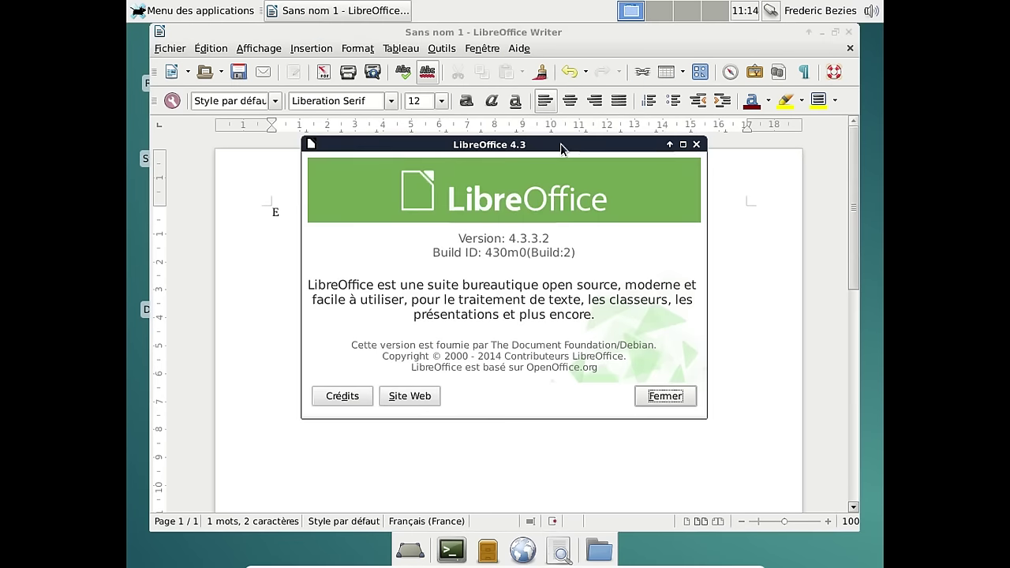
left_click(672, 397)
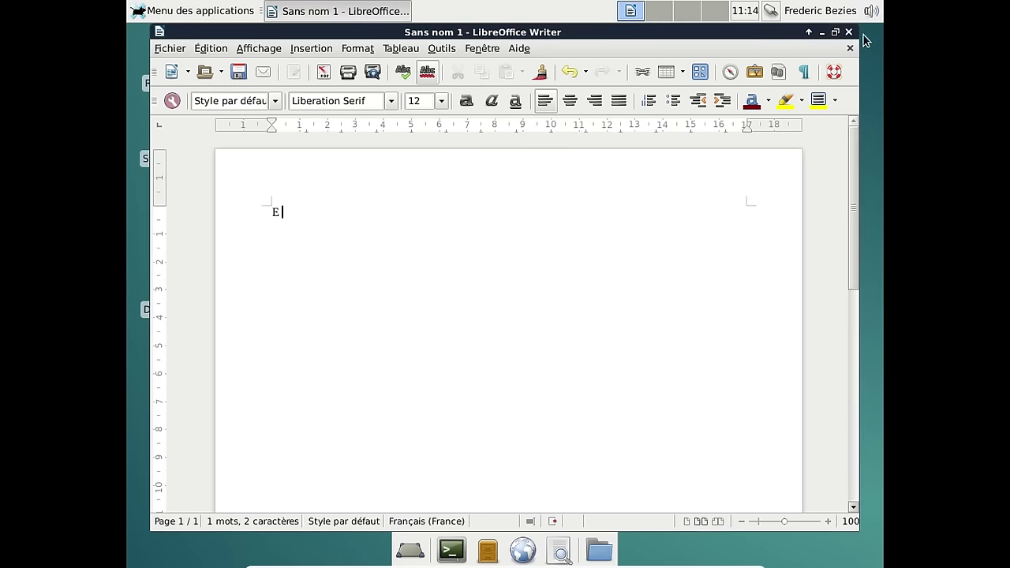
left_click(848, 32)
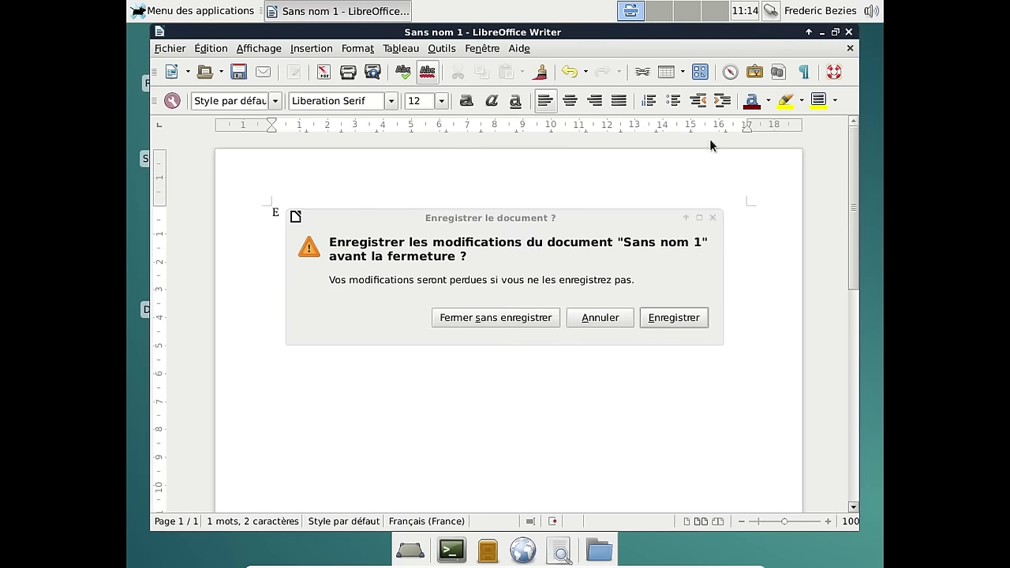
left_click(514, 318)
- Launch the Synaptic package manager, authenticate with the root password, and dismiss the quick introduction
left_click(203, 12)
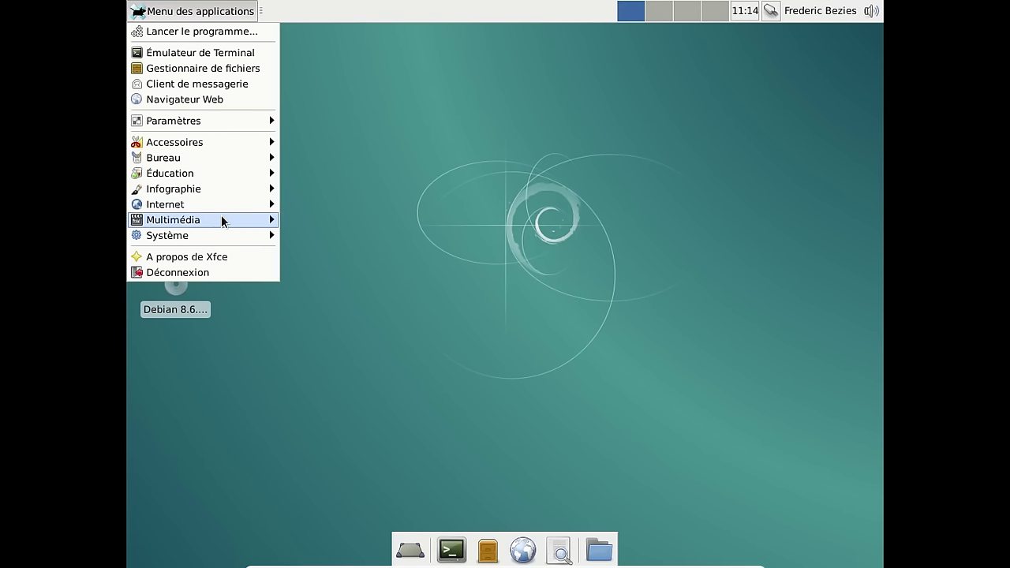
mouse_move(222, 218)
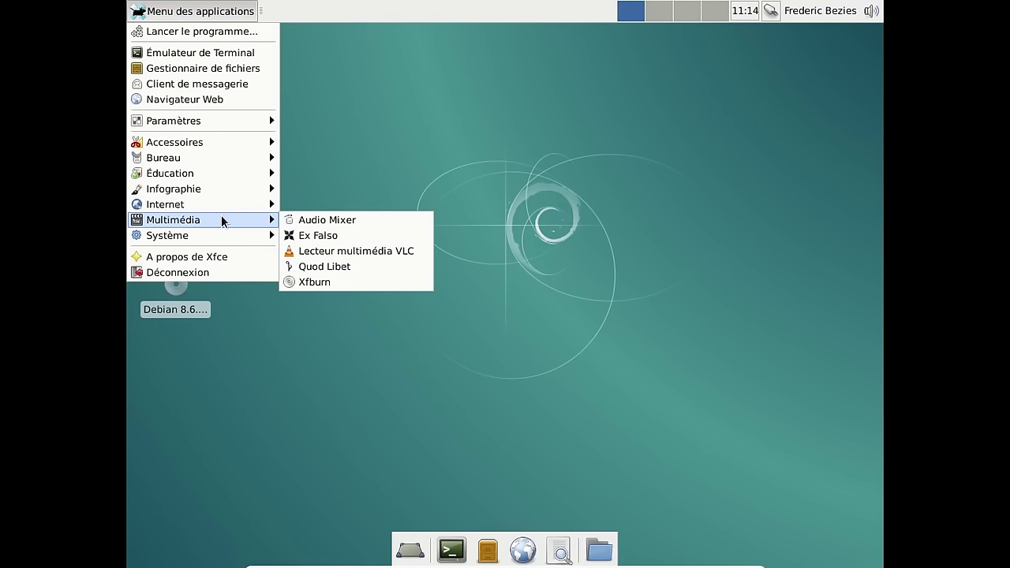
left_click(402, 282)
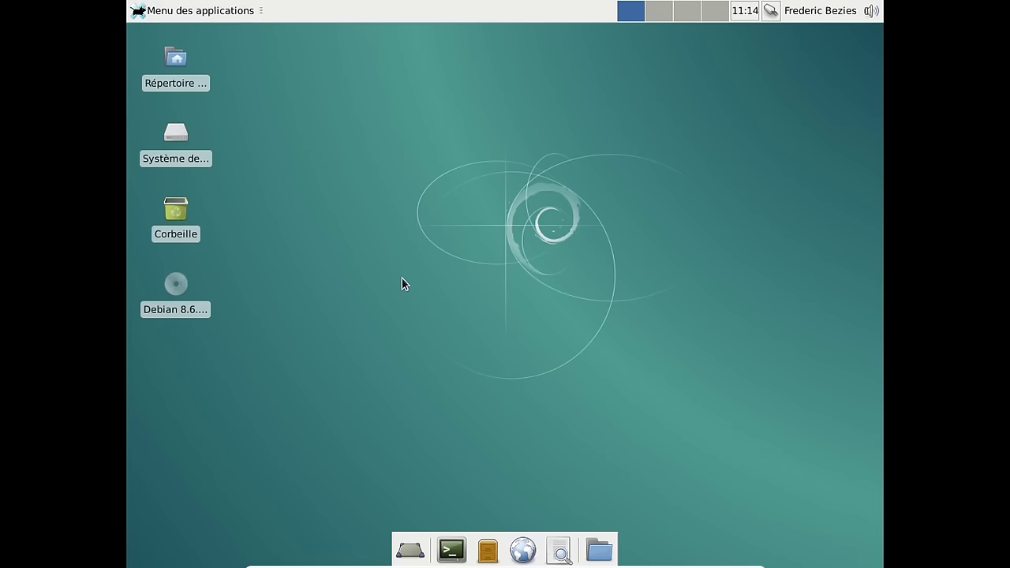
type("*********")
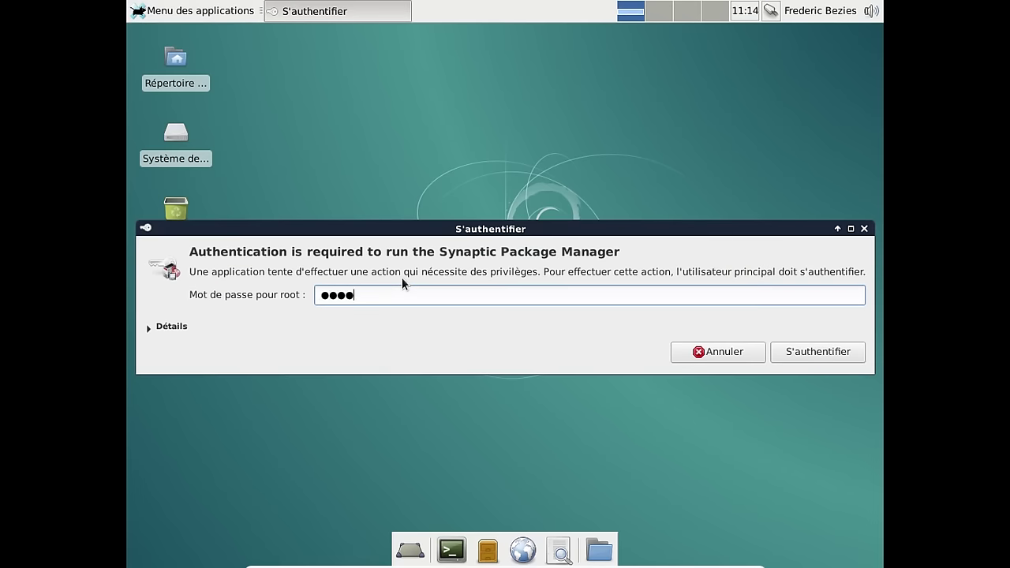
key("Return")
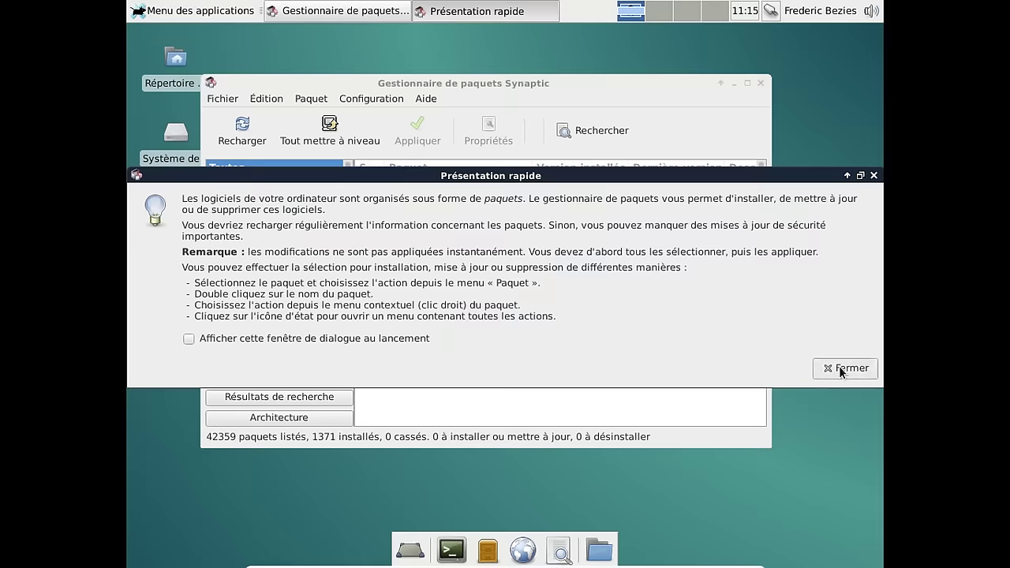
left_click(841, 370)
- Examine the package repositories configured in Synaptic, then close the repository list and Synaptic
left_click(371, 99)
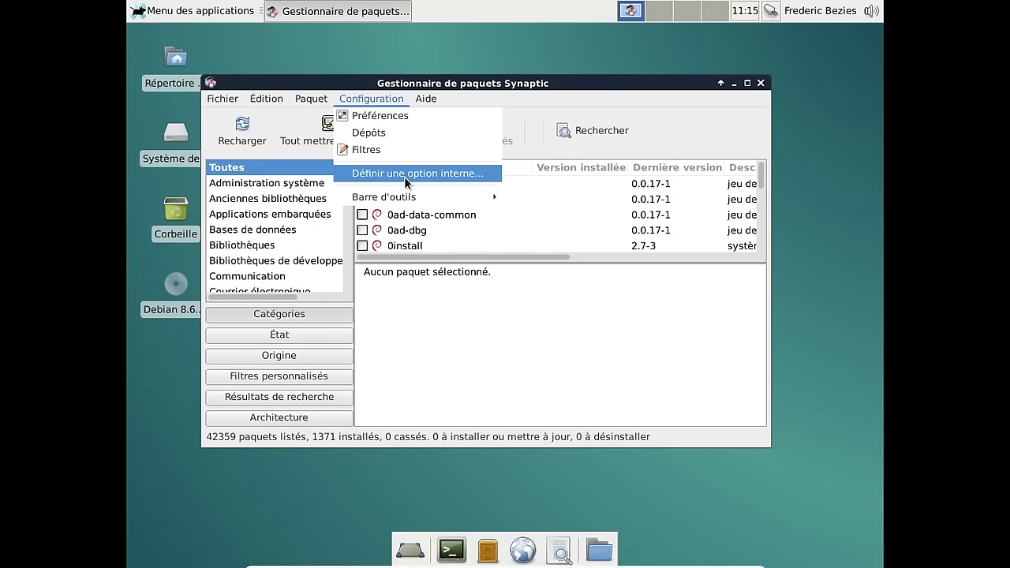
left_click(385, 131)
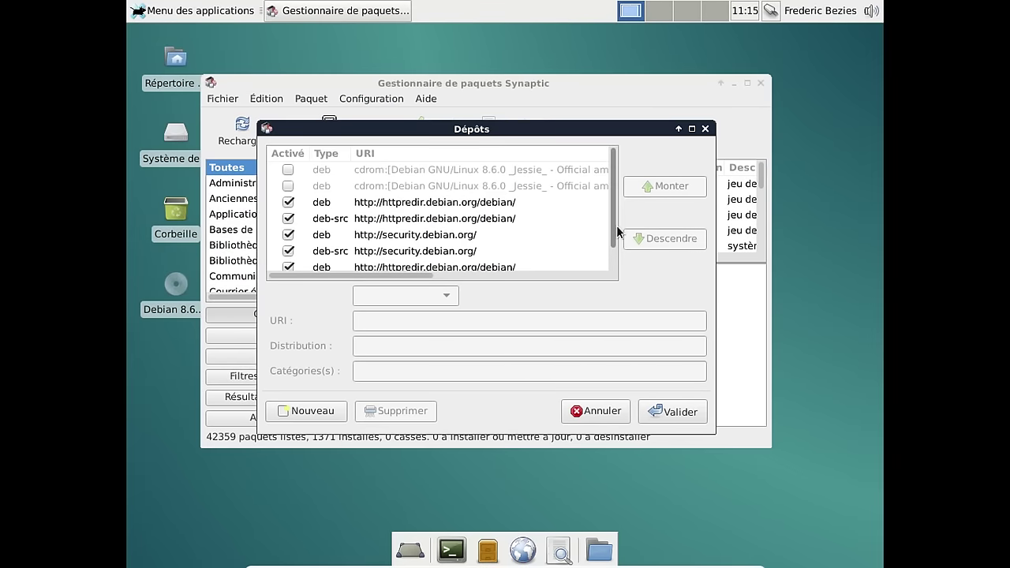
left_click(662, 408)
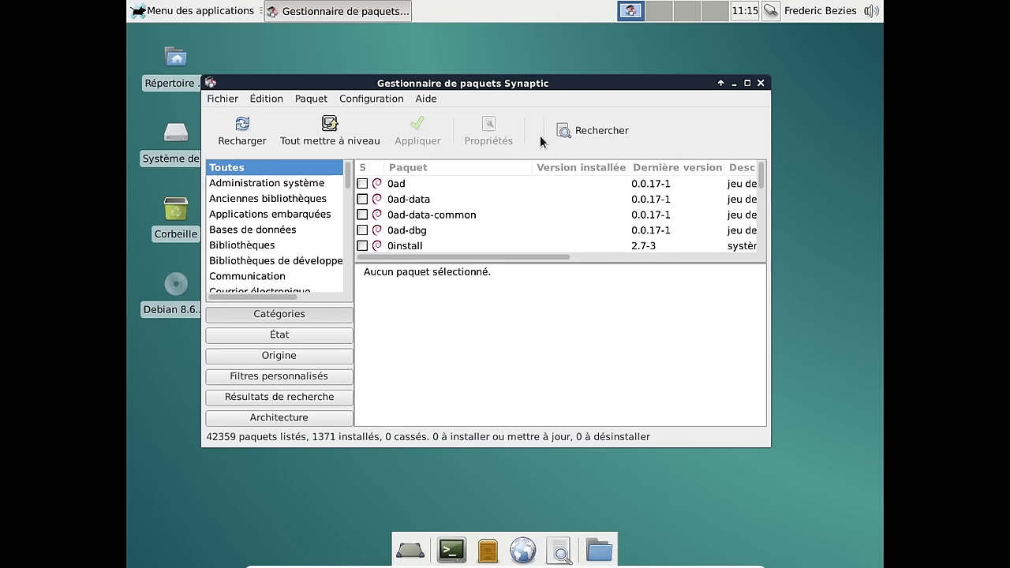
left_click(760, 83)
- Launch Firefox ESR from the Internet applications and check the Iceweasel→Firefox ESR entry listed there
left_click(182, 11)
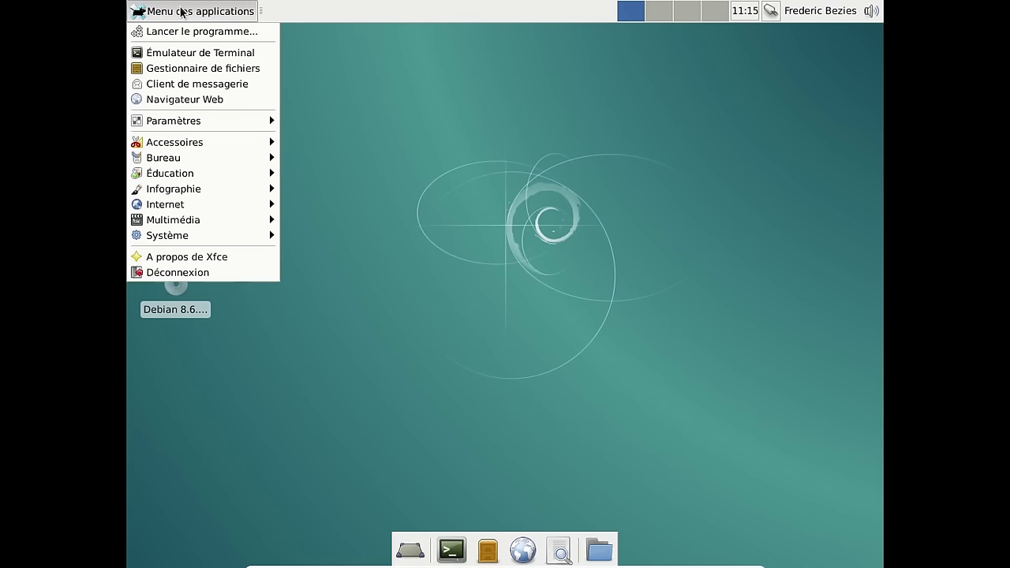
mouse_move(201, 209)
left_click(340, 206)
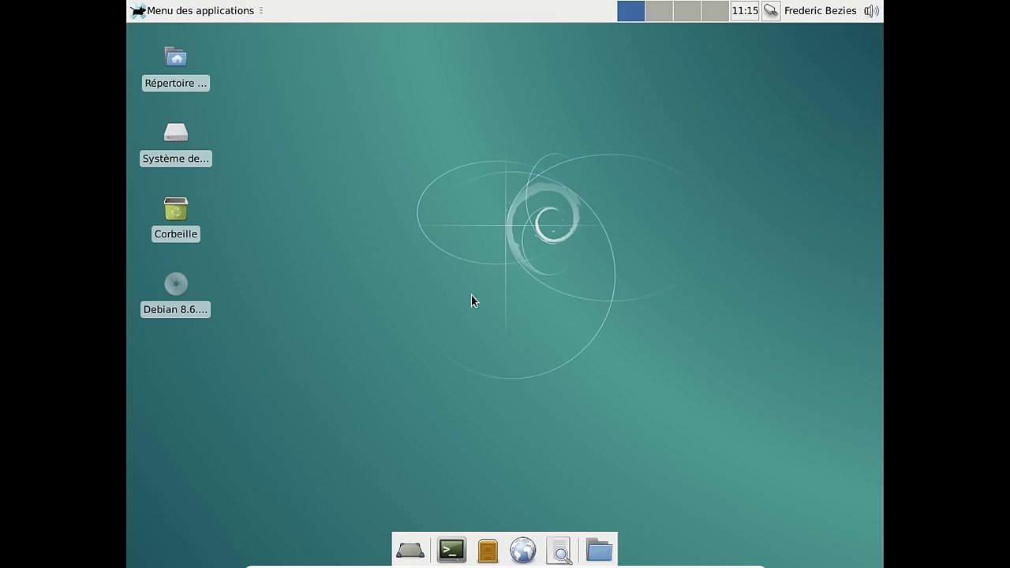
left_click(220, 12)
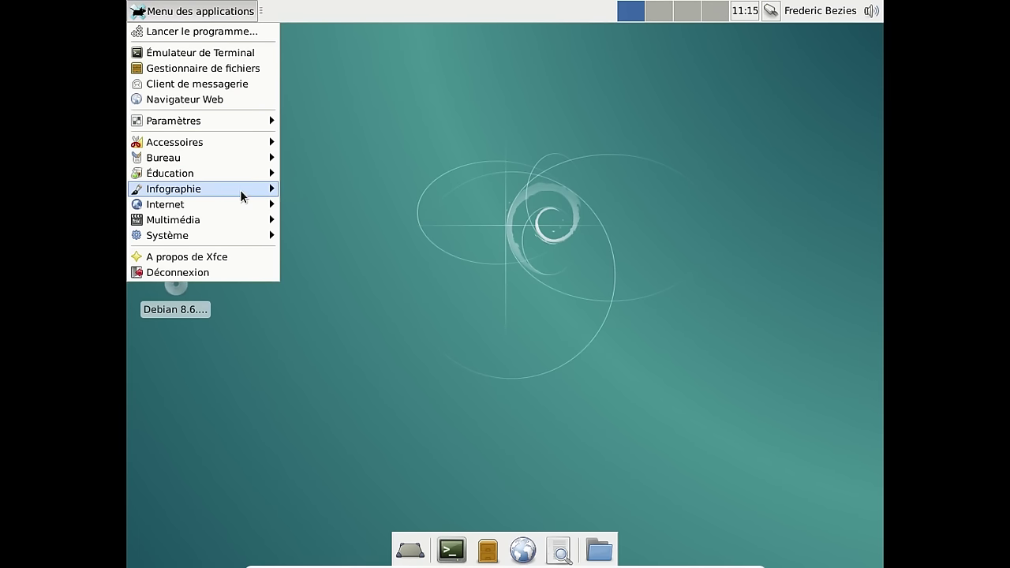
mouse_move(242, 207)
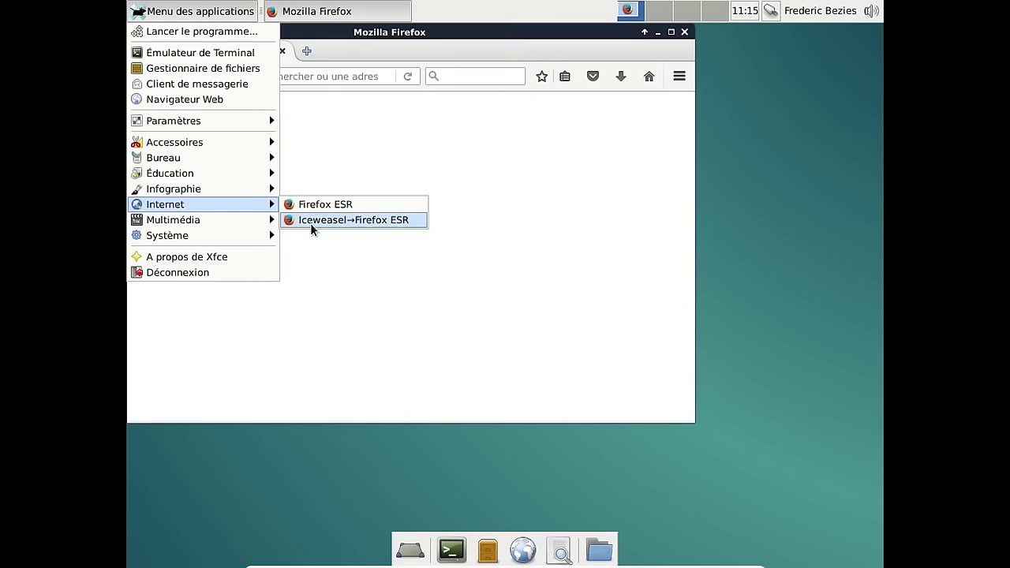
left_click(310, 224)
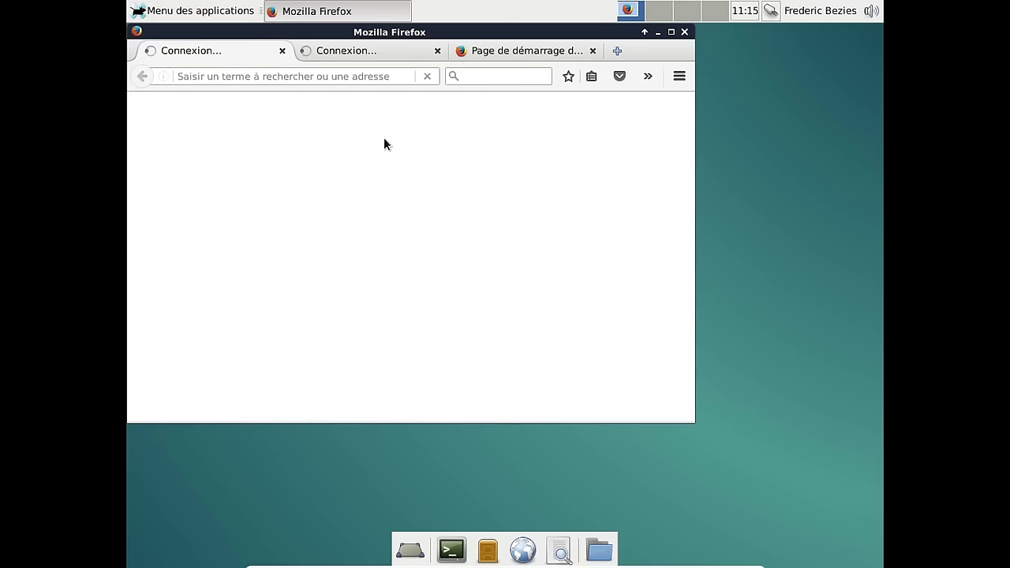
- Close the two extra tabs, keeping the Mozilla Firefox start page, and move the browser window away from the screen corner
left_click(283, 52)
left_click(281, 51)
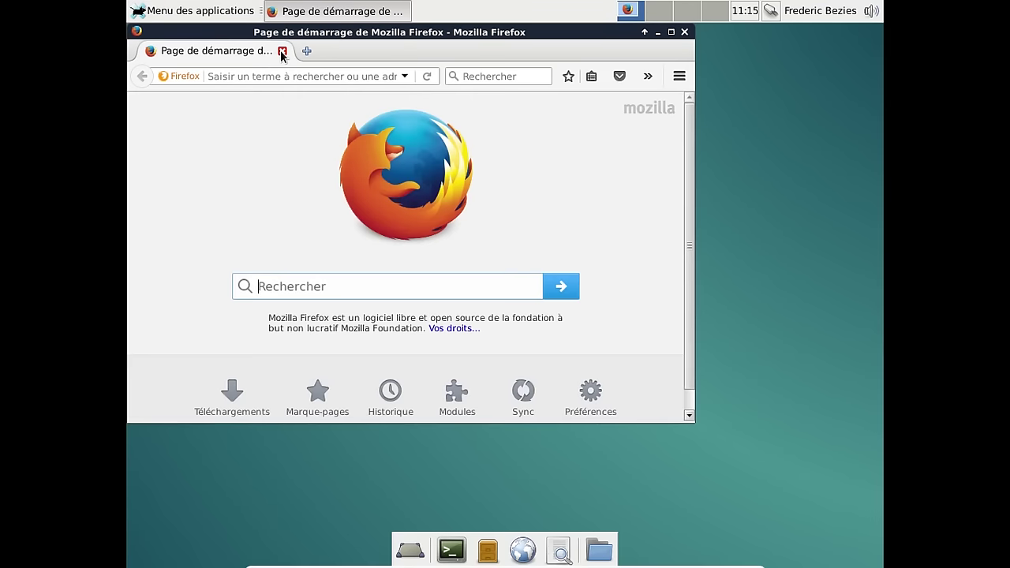
left_click_drag(323, 41, 382, 61)
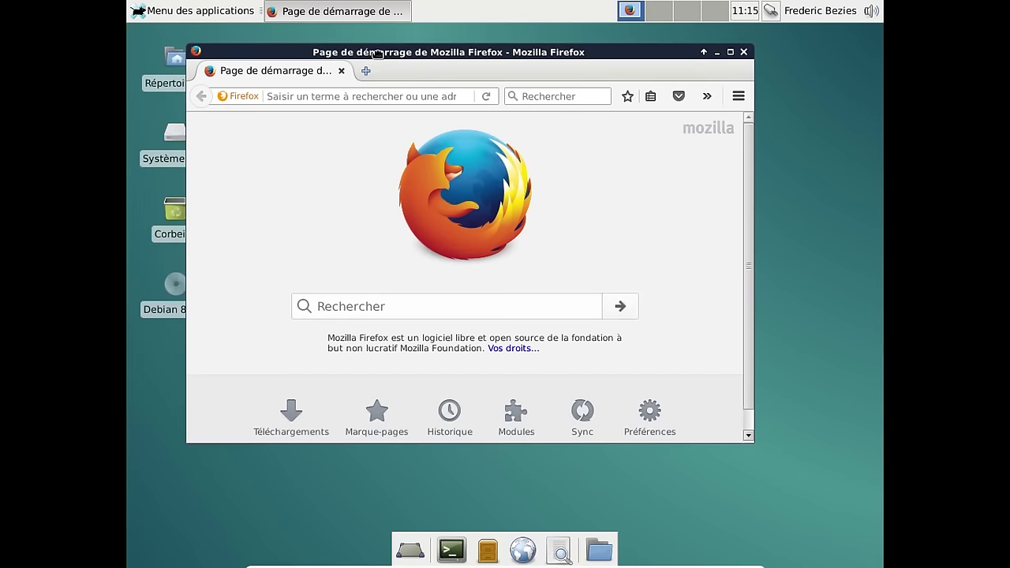
- Load youtube.com, play the giant diesel engine video recommended from GranAngulaire to test playback, then close the browser
left_click(353, 96)
type("youtube.com")
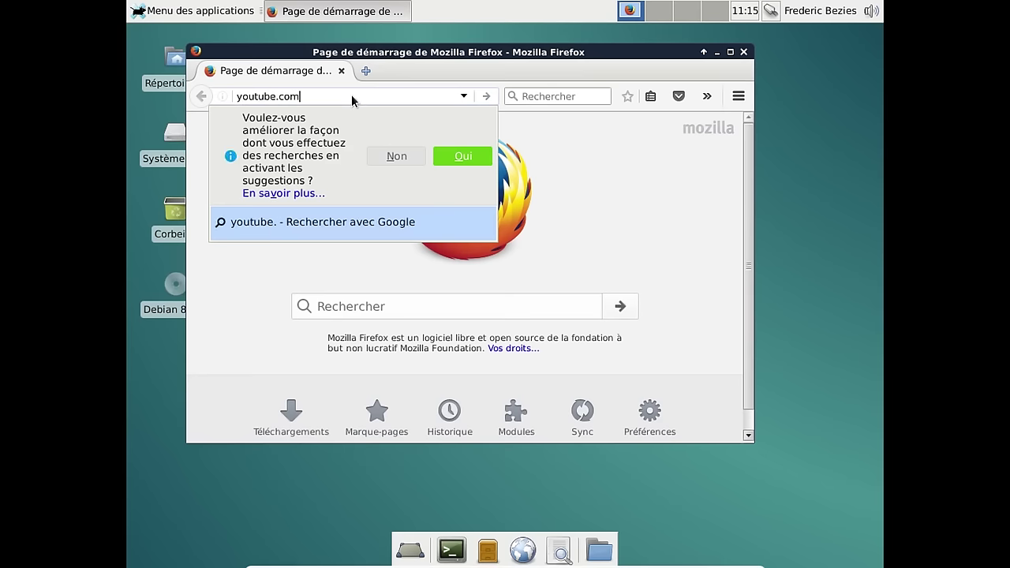
key("Return")
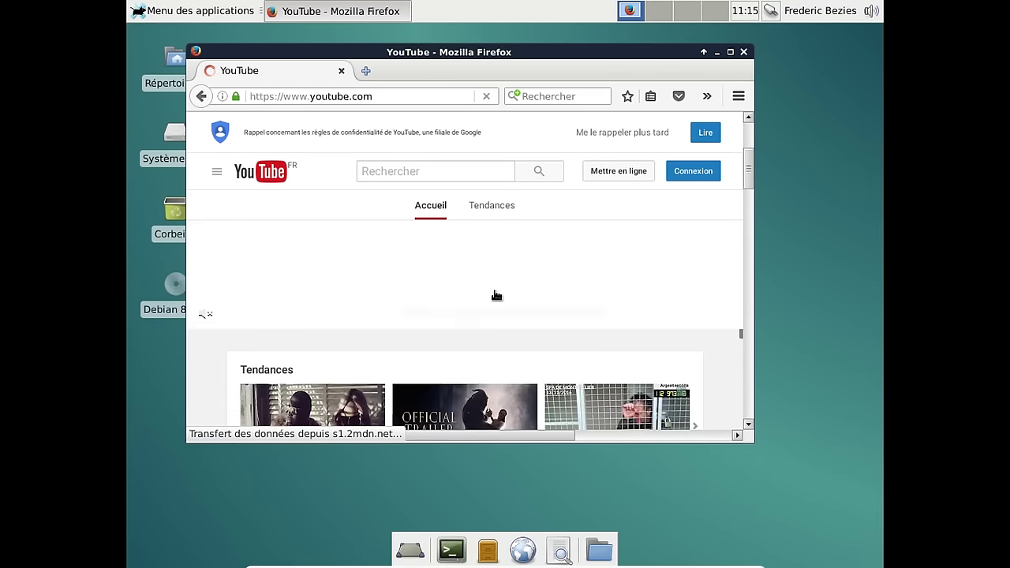
scroll(496, 295, "down", 3)
scroll(497, 295, "down", 4)
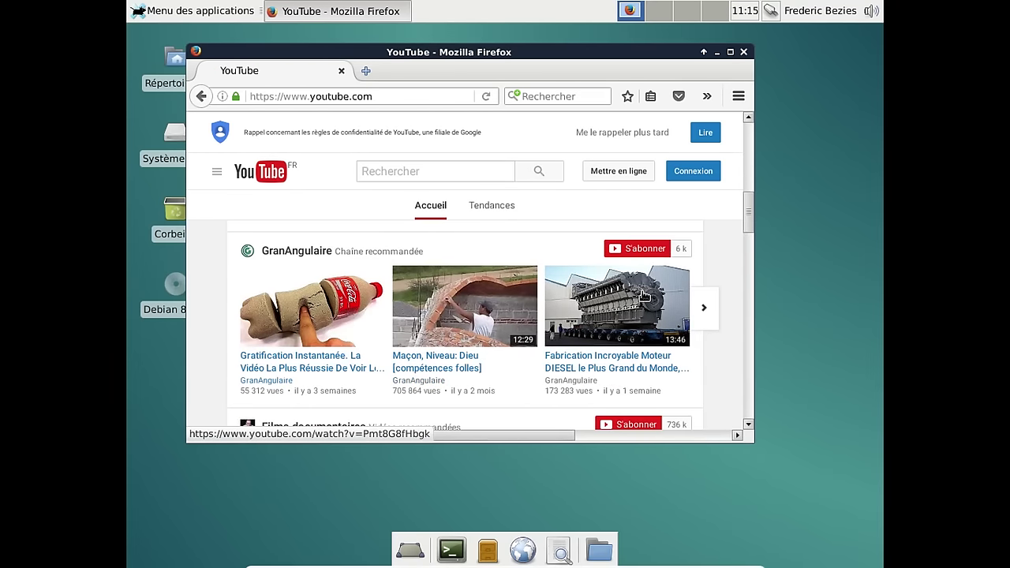
left_click(645, 293)
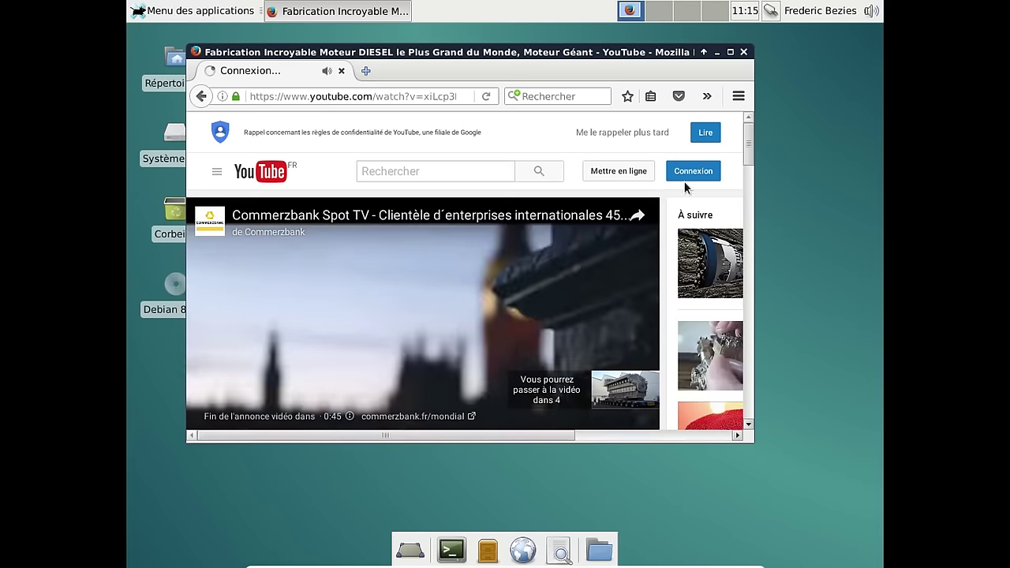
left_click(744, 51)
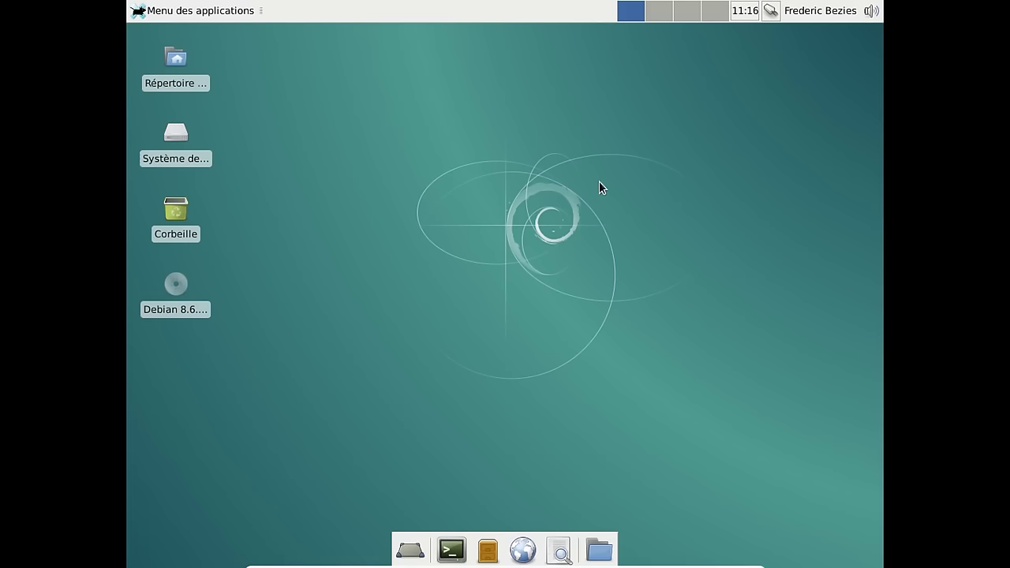
- Open the Thunar file manager, move its window clear of the desktop icons to view the home folder, then close it
left_click(488, 550)
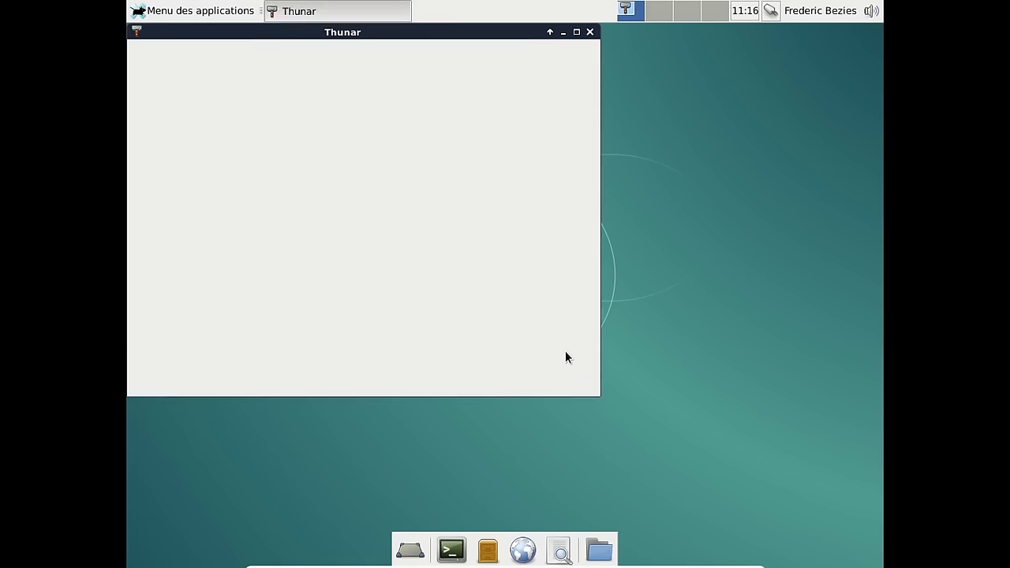
left_click_drag(458, 32, 548, 52)
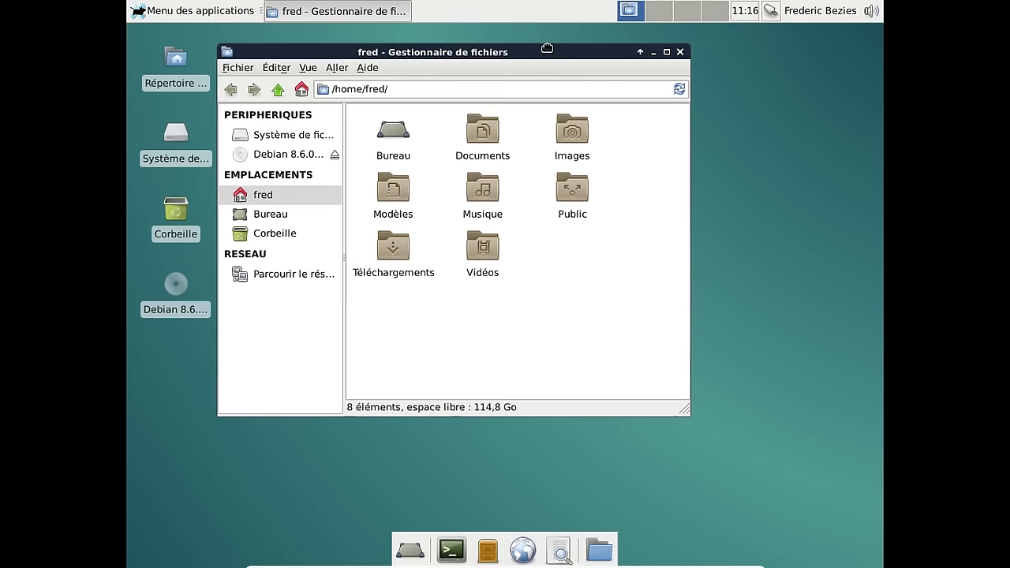
left_click(681, 52)
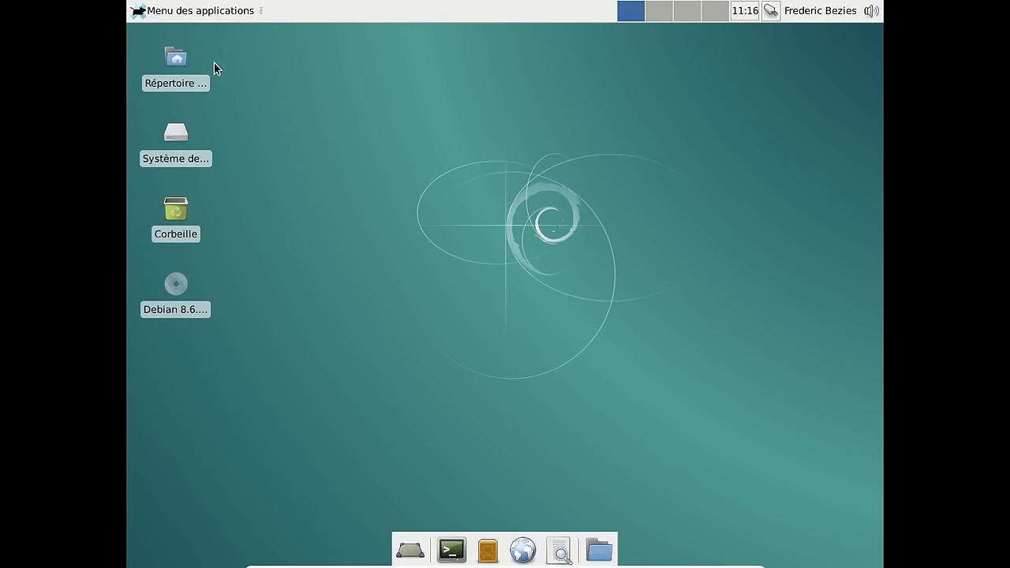
- End the Xfce session on the Debian virtual machine with Déconnexion
left_click(188, 11)
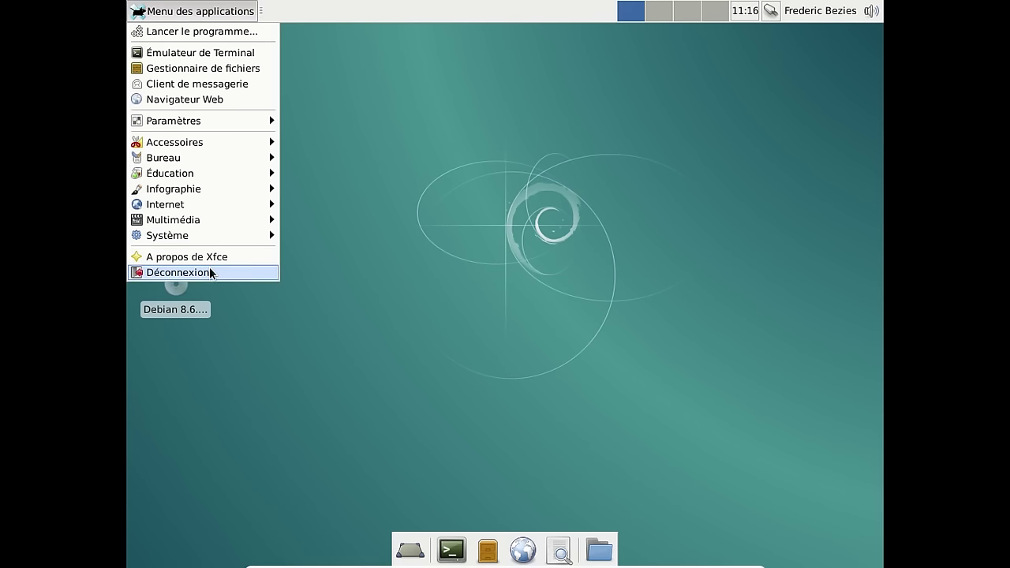
left_click(212, 273)
left_click(591, 242)
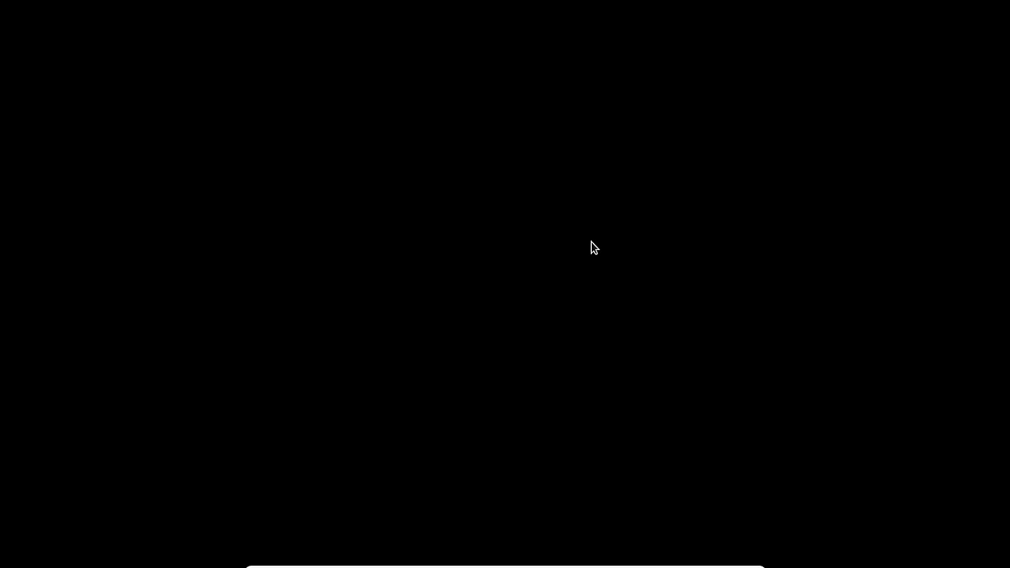